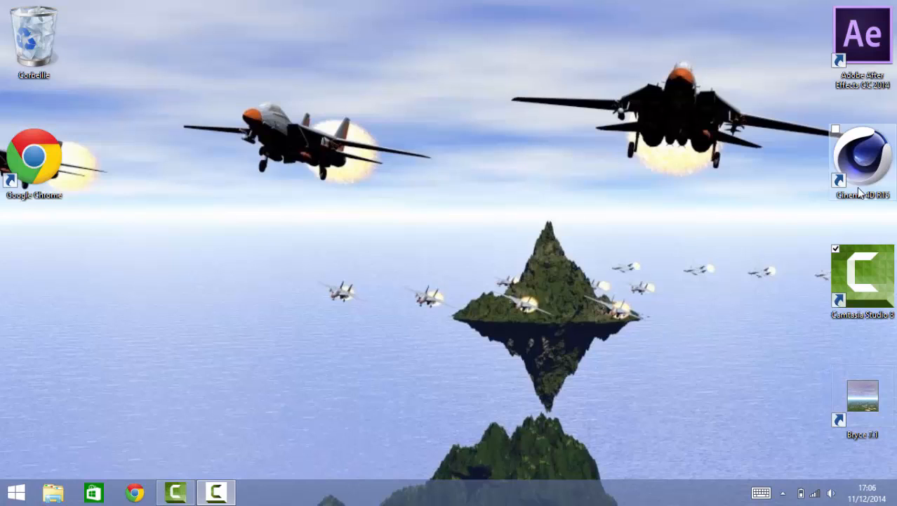
# Open Cinema 4D R15 from the desktop and switch the viewport to the four-view layout.
pyautogui.click(882, 181)
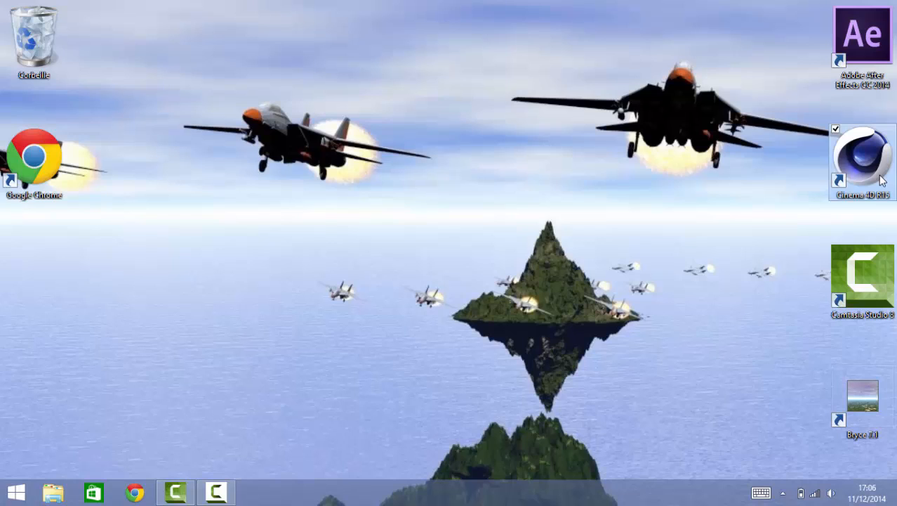
pyautogui.doubleClick(882, 181)
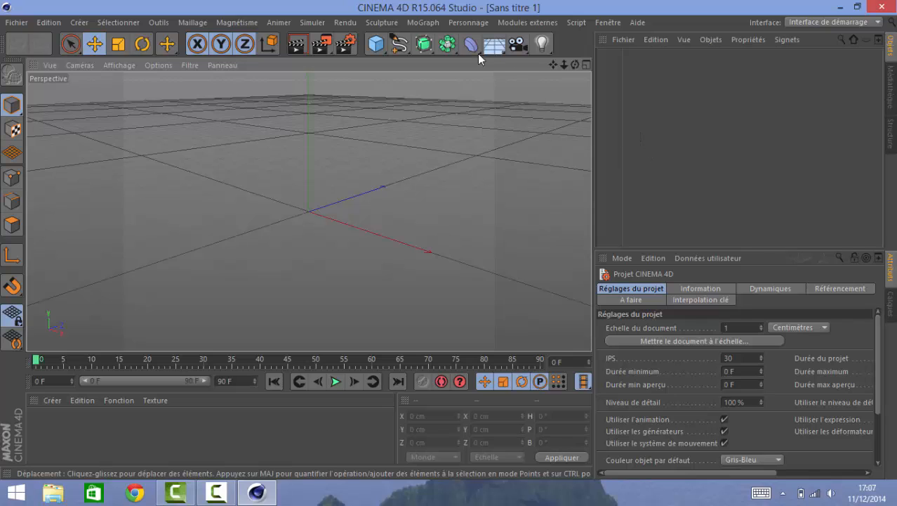
pyautogui.click(586, 65)
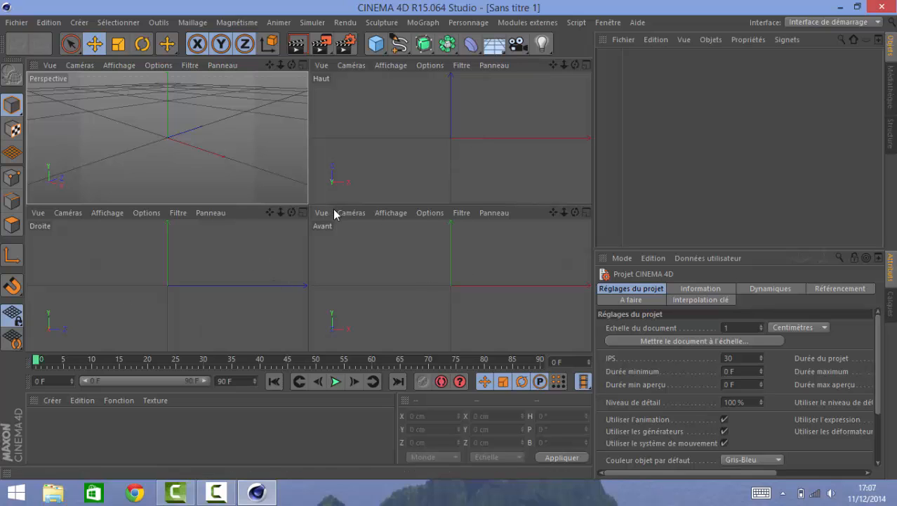
pyautogui.click(38, 214)
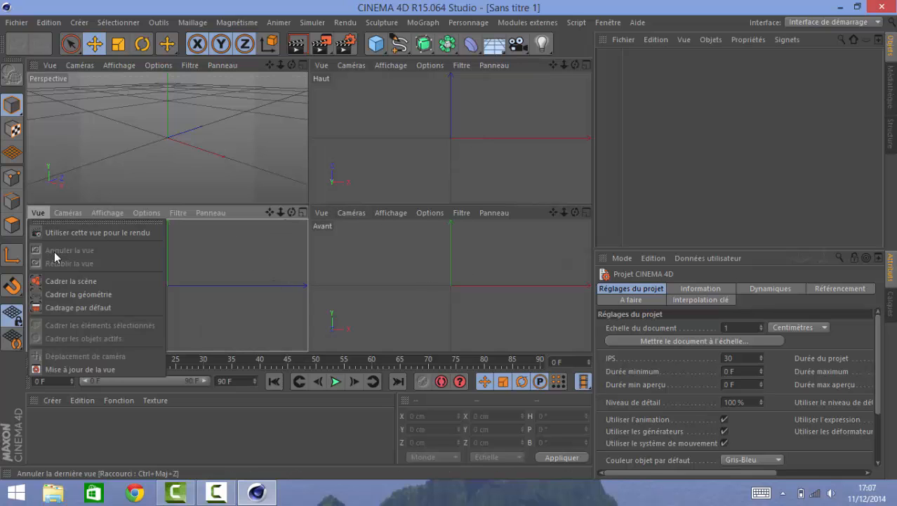
pyautogui.moveTo(63, 214)
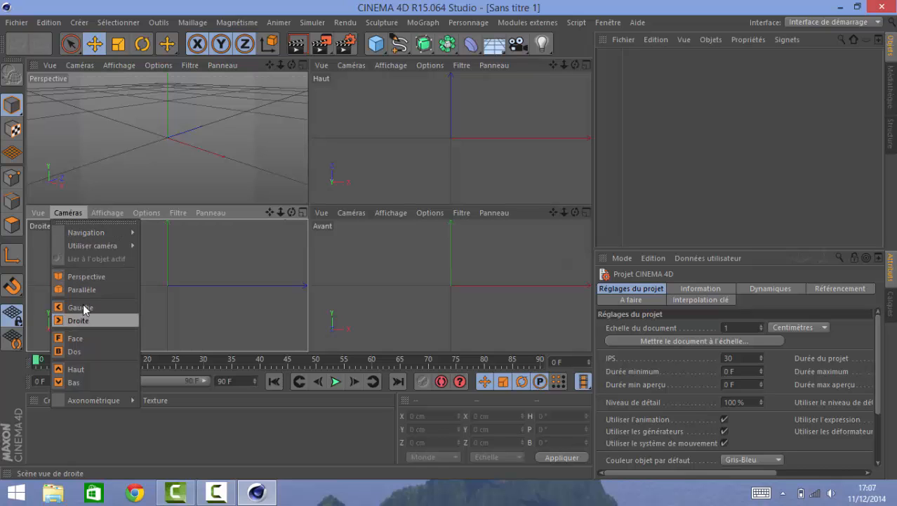
pyautogui.moveTo(209, 214)
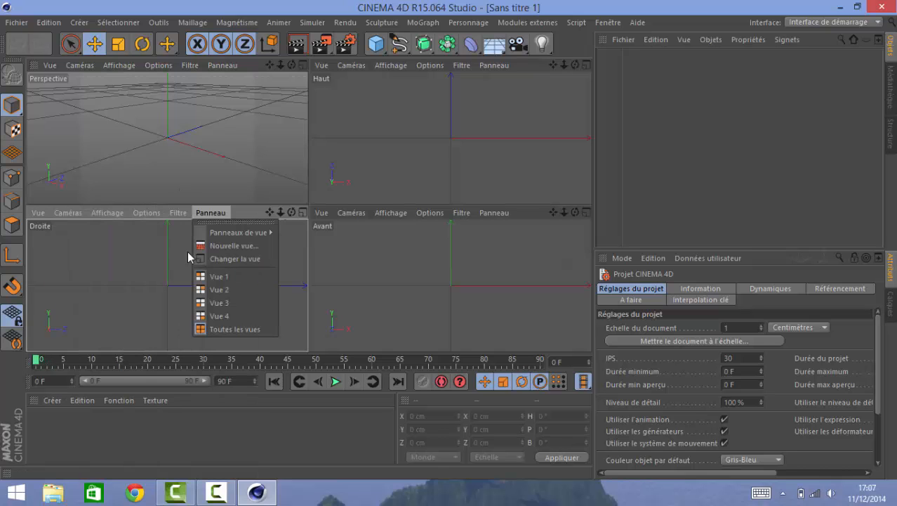
pyautogui.click(89, 271)
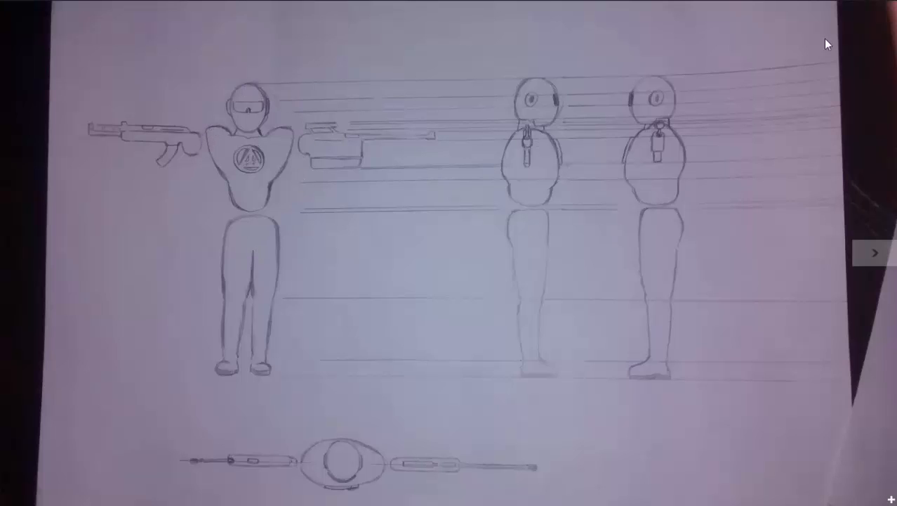
# Return to Cinema 4D and open the background (Fond) settings of the Haut view.
pyautogui.hotkey('alt', 'Tab')
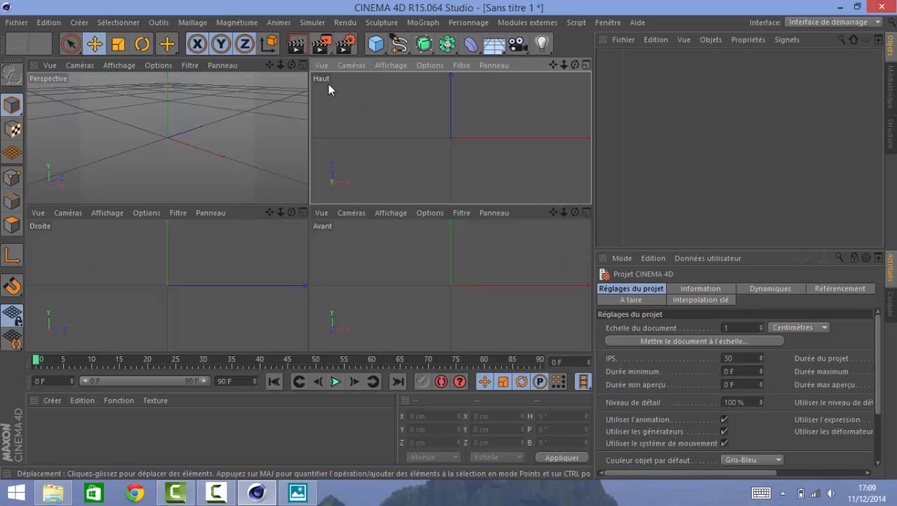
pyautogui.click(434, 66)
pyautogui.click(477, 313)
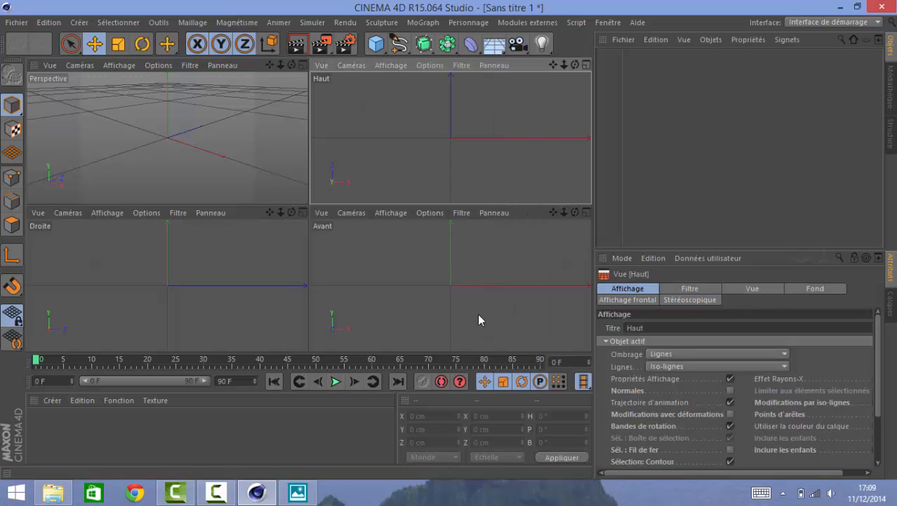
pyautogui.click(810, 287)
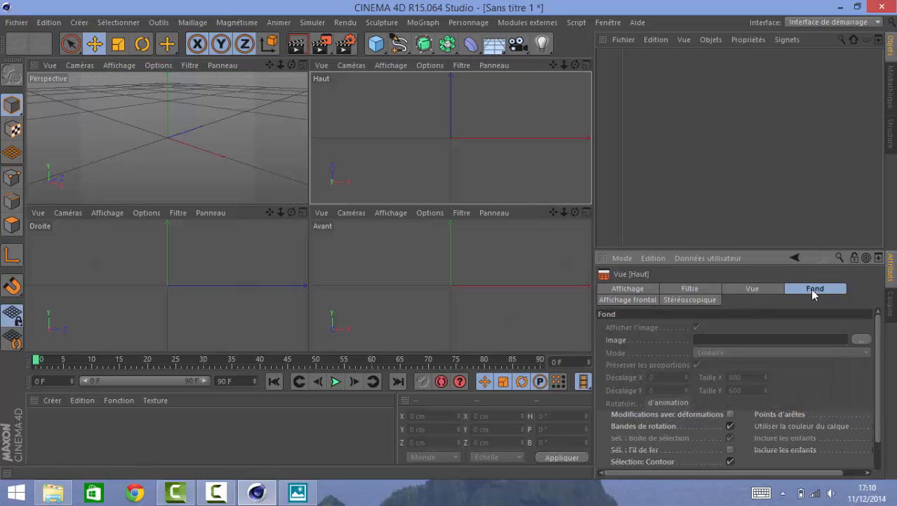
# Load IMG_20141207_182144021 from the DCIM/Camera folder in the XT1039 phone's internal storage as the Haut view's background image.
pyautogui.click(863, 341)
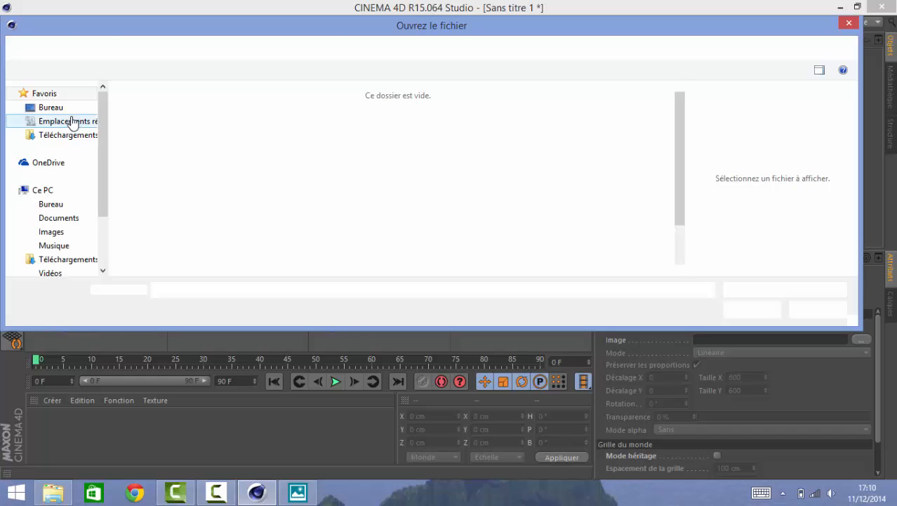
pyautogui.scroll(-2, 100, 174)
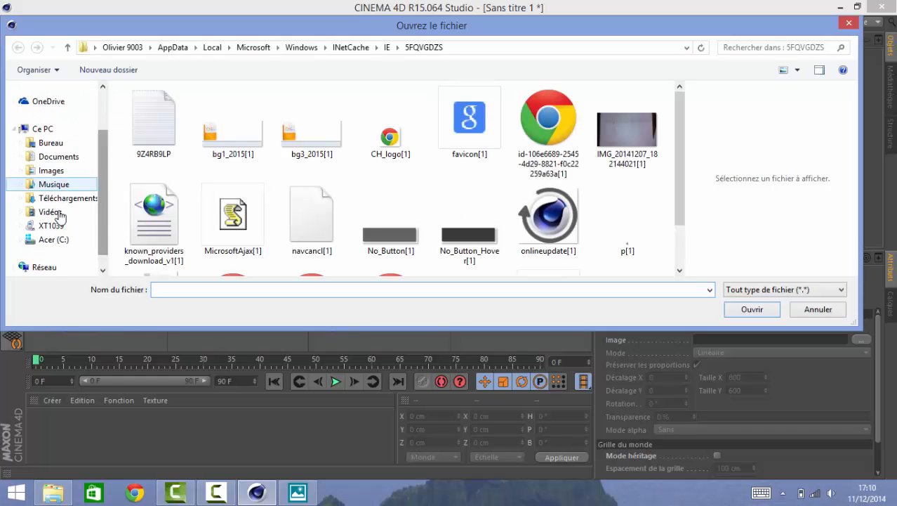
pyautogui.click(42, 226)
pyautogui.click(395, 100)
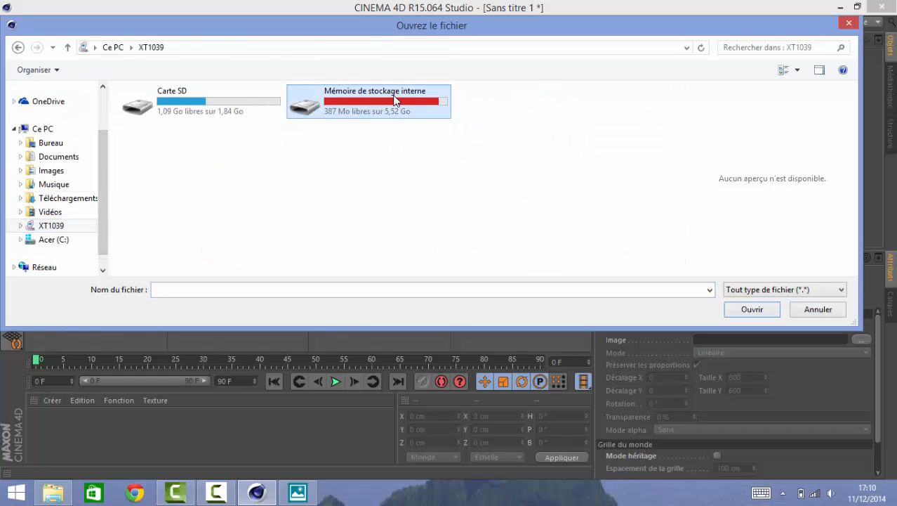
pyautogui.doubleClick(395, 101)
pyautogui.doubleClick(375, 138)
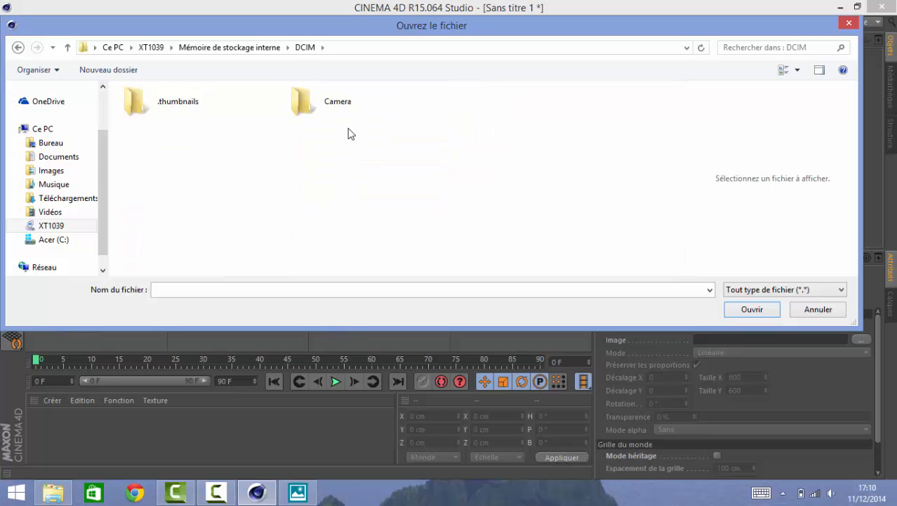
pyautogui.doubleClick(362, 111)
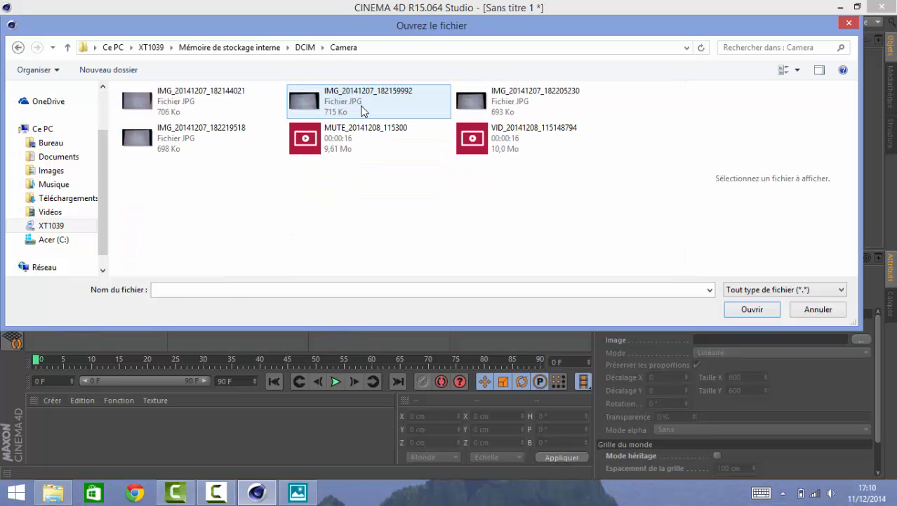
pyautogui.doubleClick(245, 111)
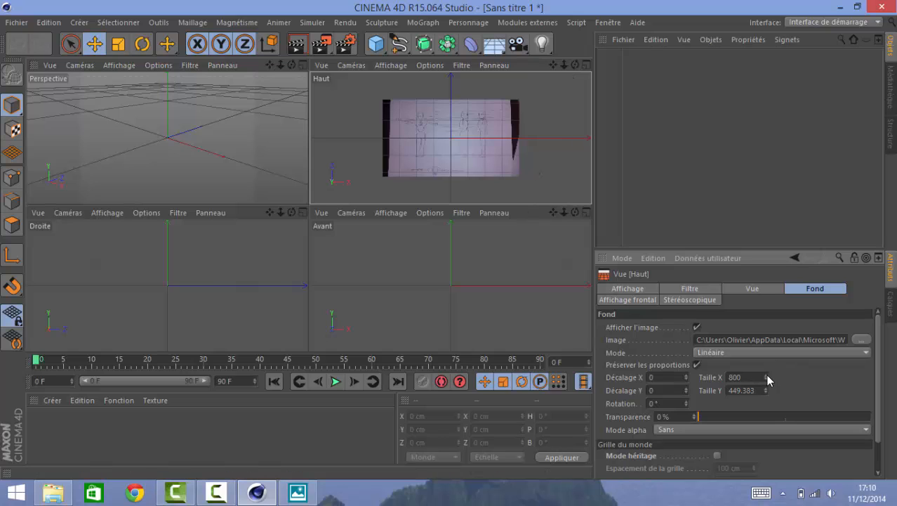
# Enlarge the Haut background image to an X size of 2002, keeping its proportions.
pyautogui.moveTo(766, 378); pyautogui.dragTo(603, 382)
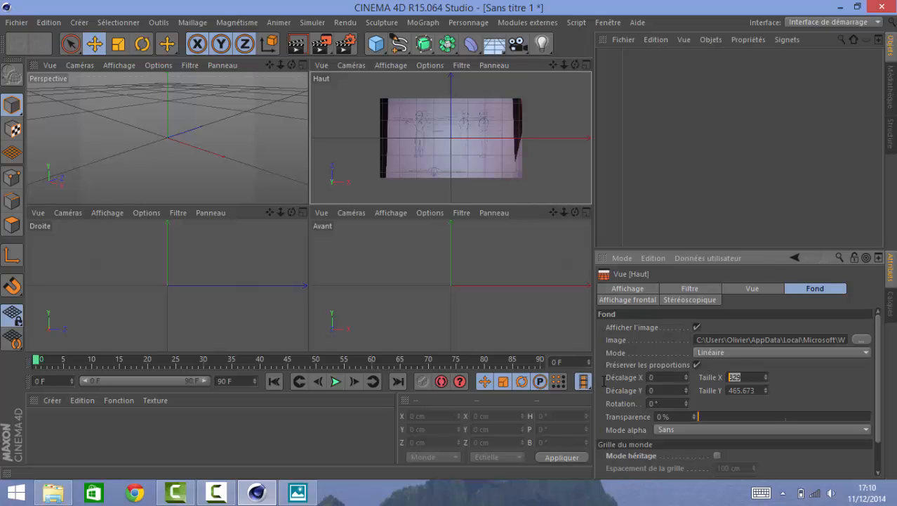
pyautogui.write('200')
pyautogui.press('Return')
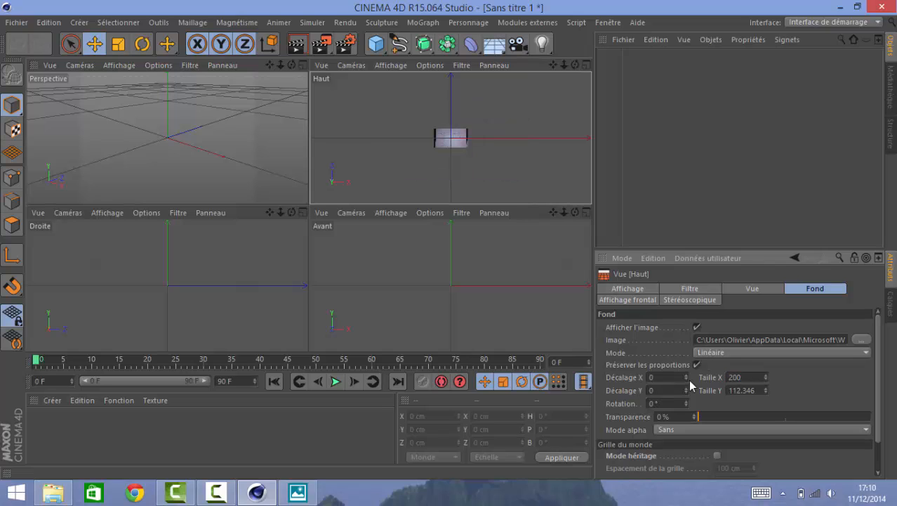
pyautogui.click(751, 377)
pyautogui.write('2')
pyautogui.press('Return')
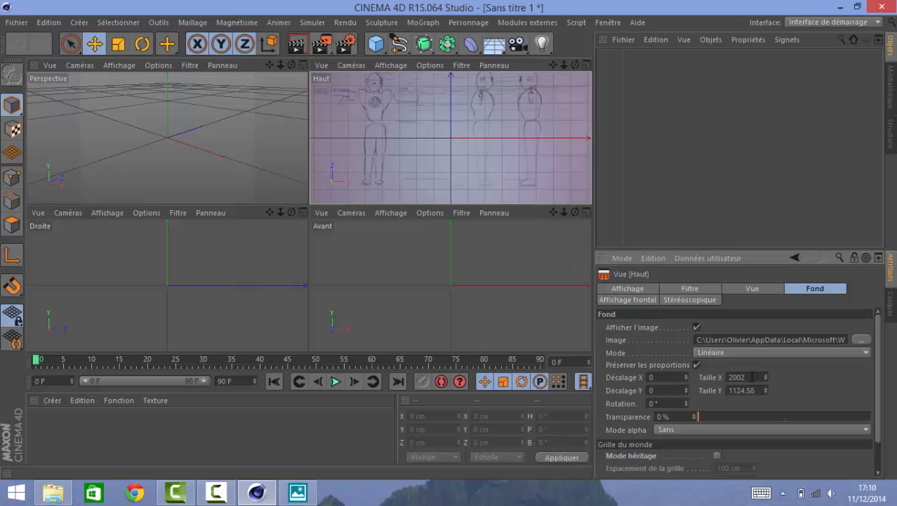
# Shift the Haut background image to offset X 225 and Y 466, bringing the top-view figure onto the origin.
pyautogui.click(686, 375)
pyautogui.moveTo(685, 390); pyautogui.dragTo(772, 391)
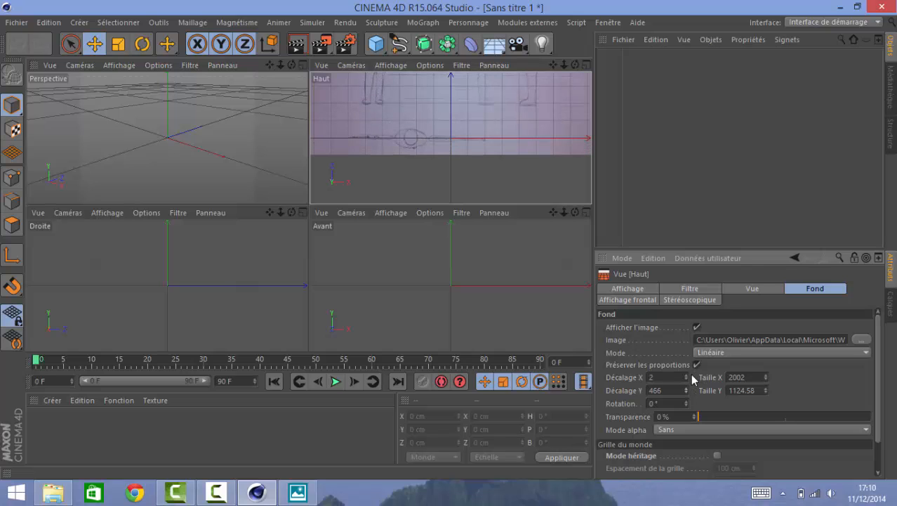
pyautogui.moveTo(685, 377); pyautogui.dragTo(759, 377)
# Set the Haut background image's X size to 3000 with proportions preserved.
pyautogui.click(752, 376)
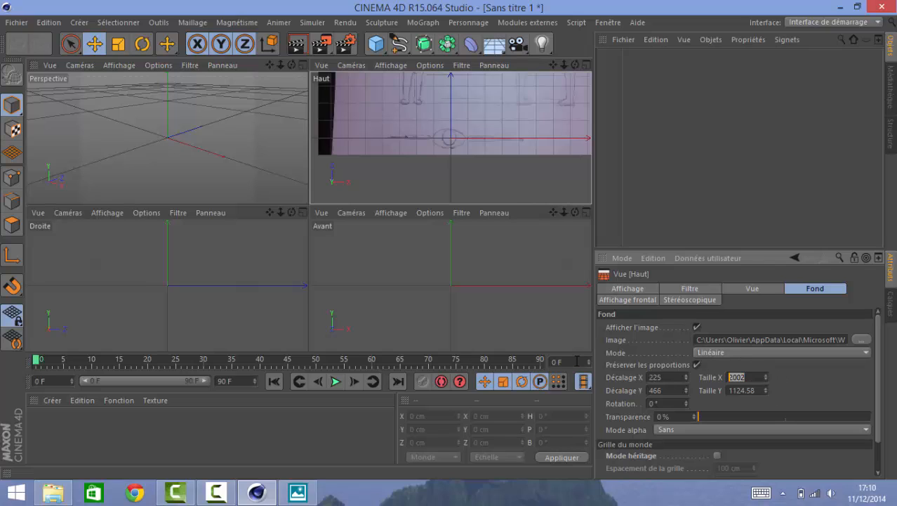
pyautogui.write('300')
pyautogui.press('Return')
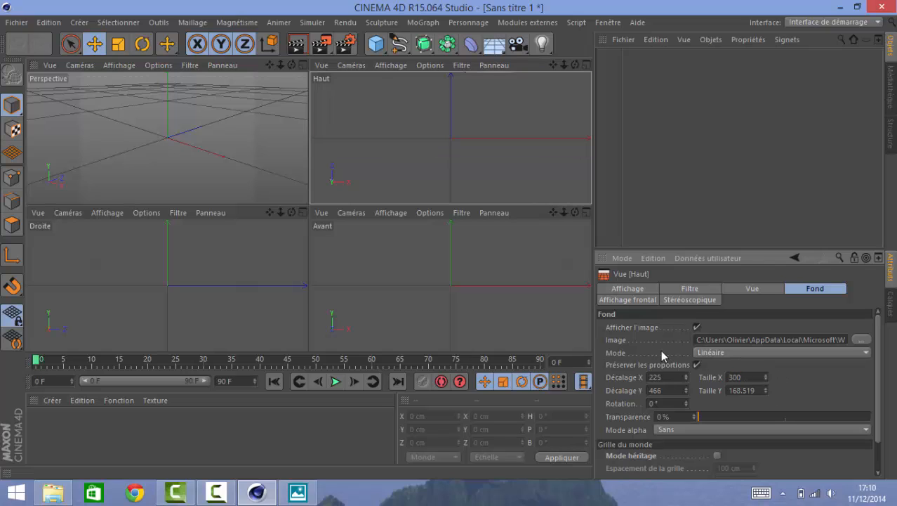
pyautogui.click(746, 377)
pyautogui.write('0')
pyautogui.press('Return')
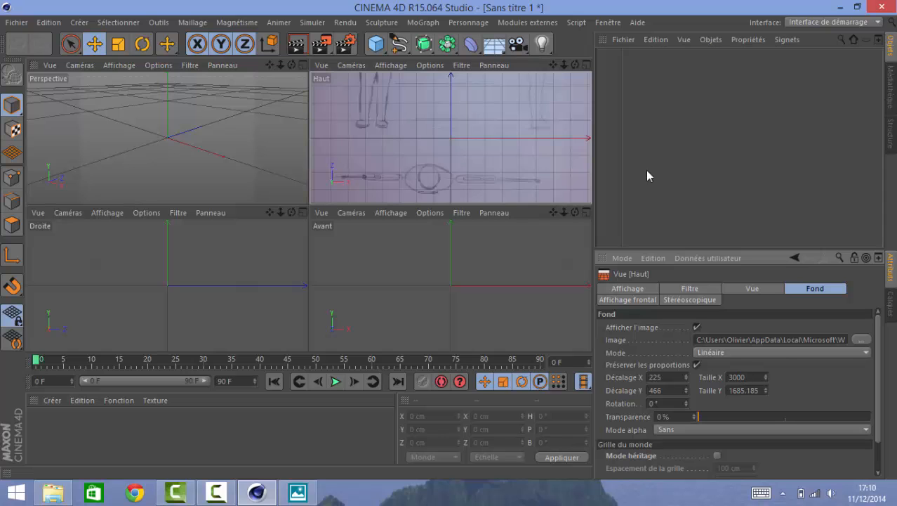
# Centre the top-view drawing on the origin with offset X 340 and Y 697, and rotate the background image by -1°.
pyautogui.moveTo(687, 390); pyautogui.dragTo(686, 305)
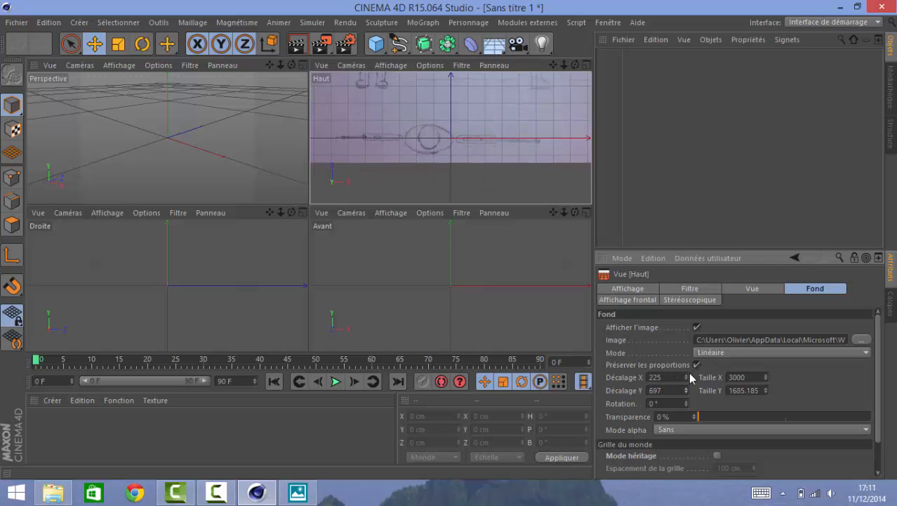
pyautogui.moveTo(686, 377)
pyautogui.mouseDown()
pyautogui.moveTo(687, 330)
pyautogui.moveTo(681, 496)
pyautogui.mouseUp()
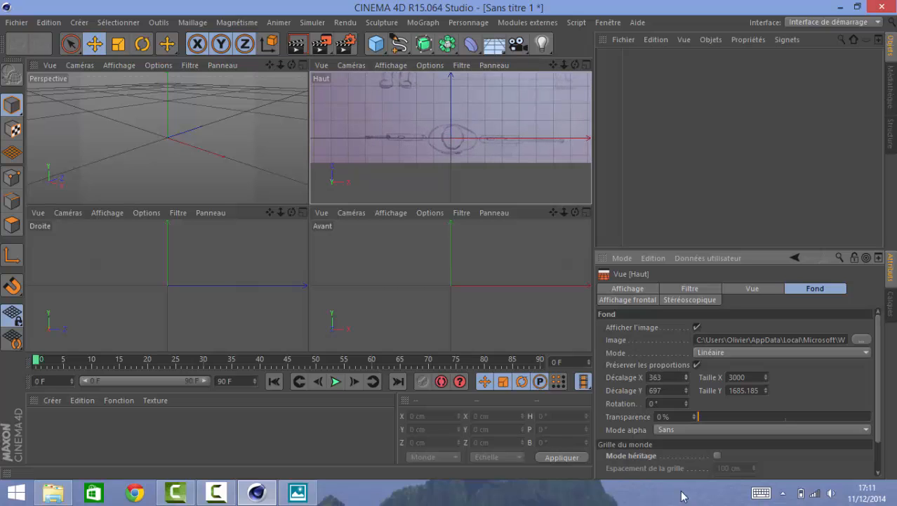
pyautogui.moveTo(686, 404); pyautogui.dragTo(687, 413)
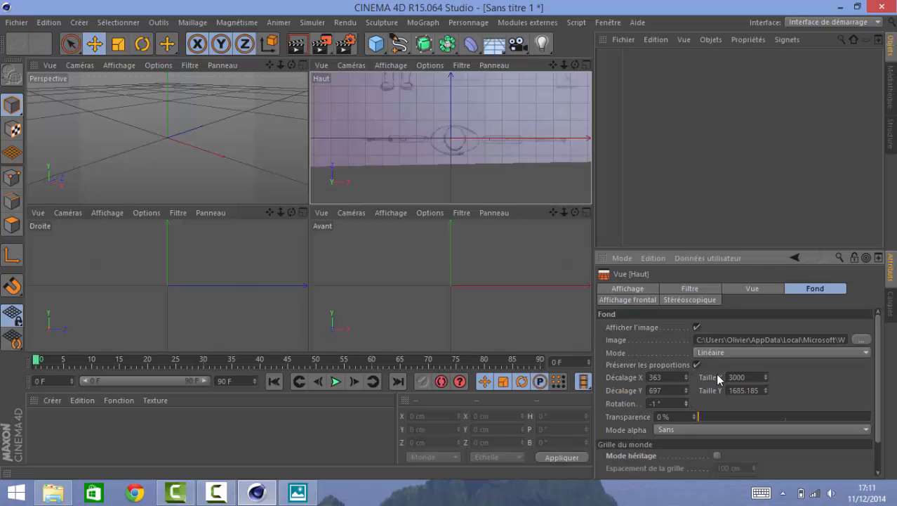
pyautogui.moveTo(687, 378); pyautogui.dragTo(686, 469)
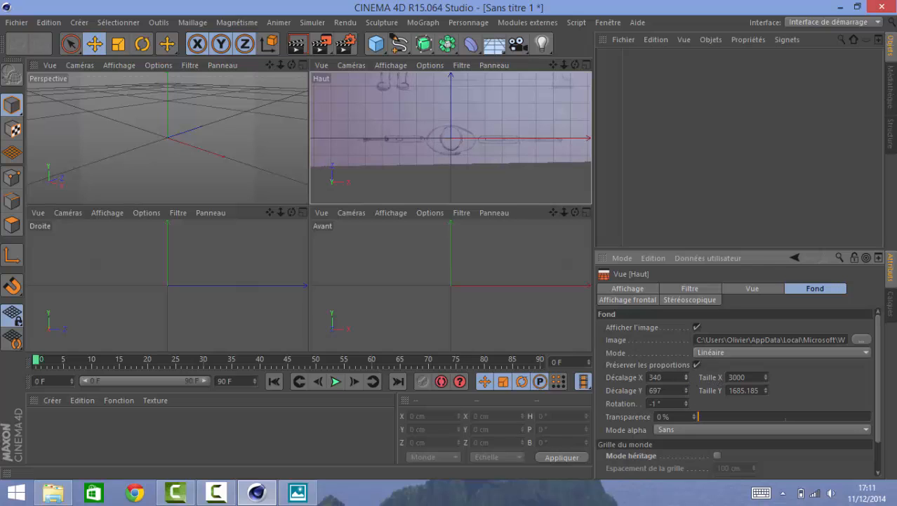
# Open the background (Fond) settings of the Avant view.
pyautogui.click(429, 212)
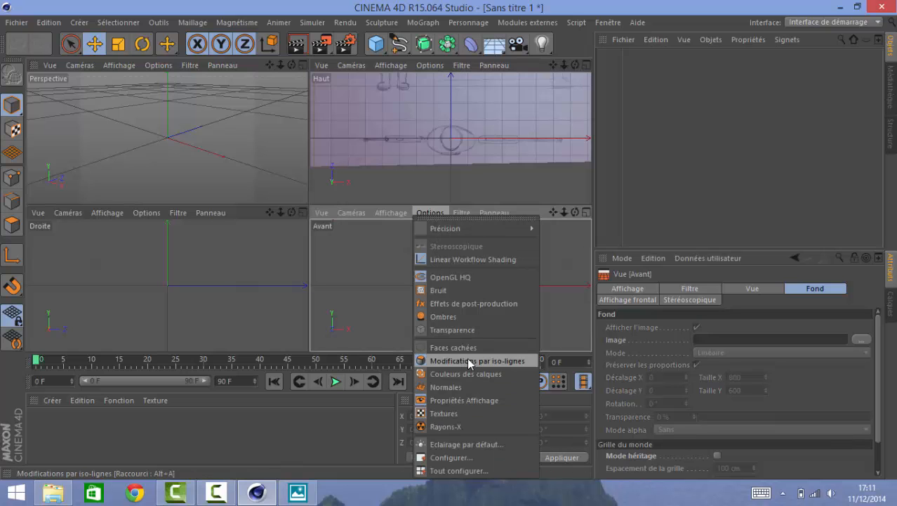
pyautogui.click(470, 455)
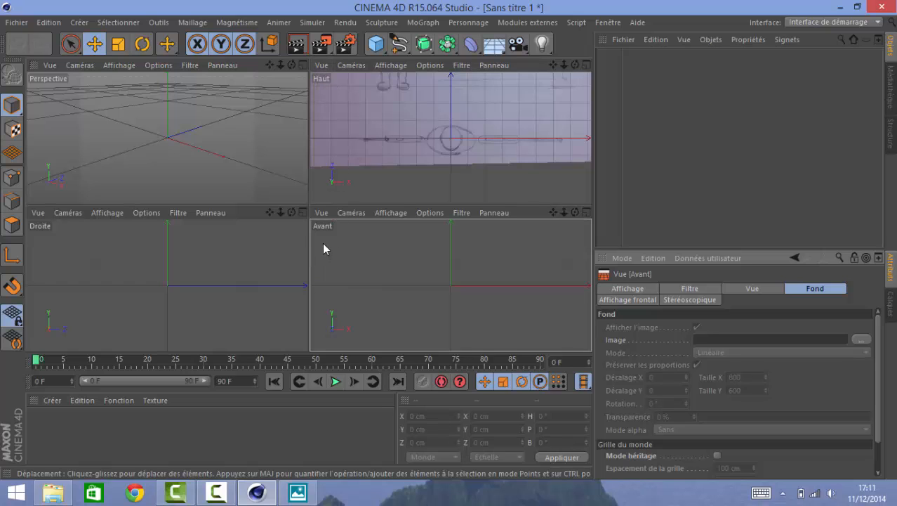
pyautogui.click(422, 214)
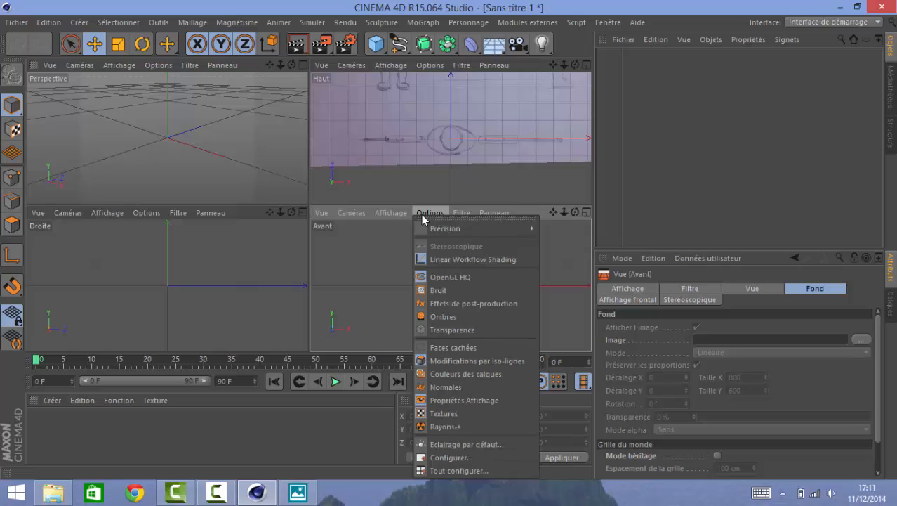
pyautogui.press('Escape')
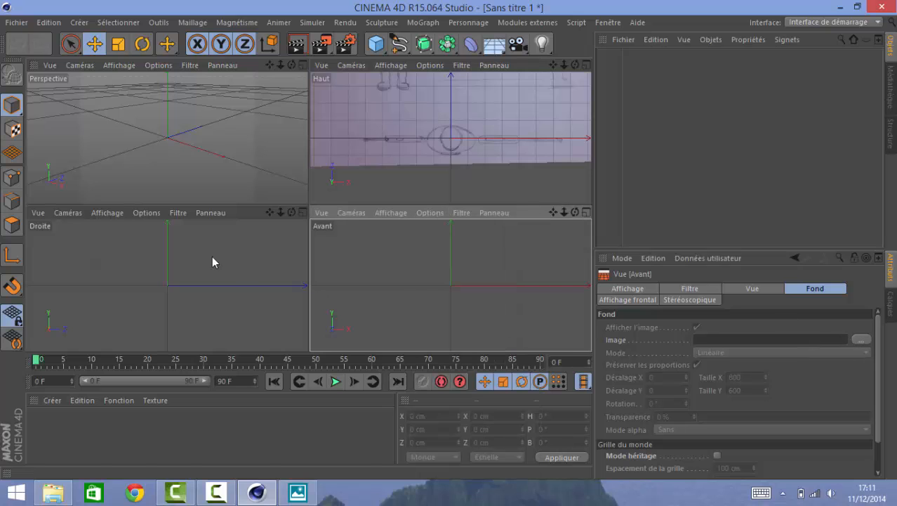
# Load IMG_20141207_182144021 from the XT1039 internal storage's DCIM\Camera folder as the Avant view's background image.
pyautogui.click(862, 341)
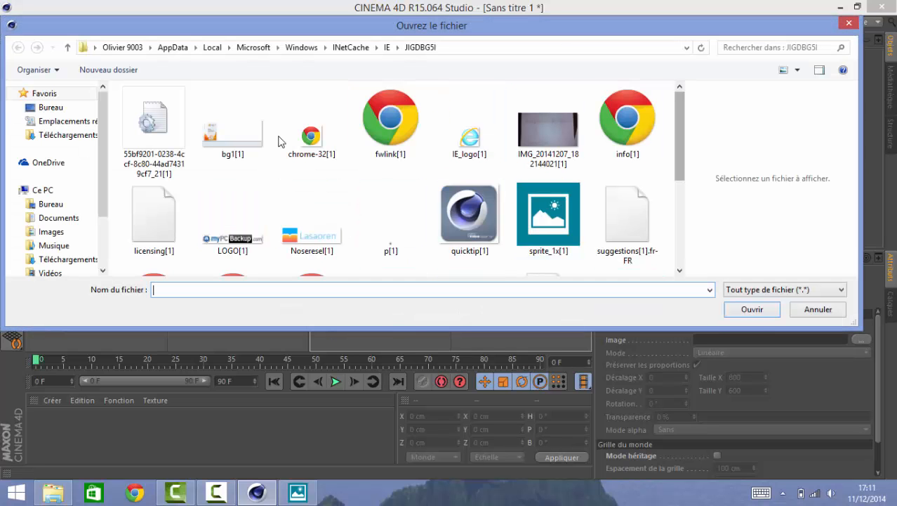
pyautogui.moveTo(102, 148); pyautogui.dragTo(115, 255)
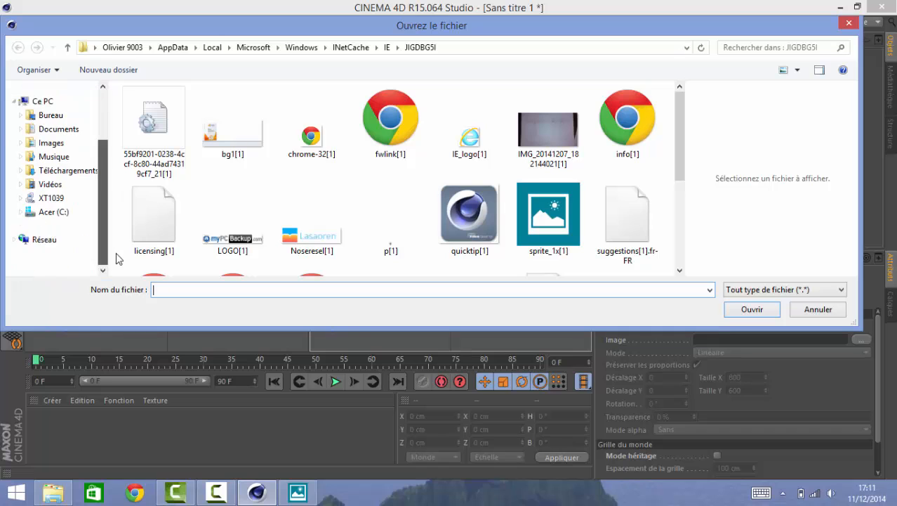
pyautogui.click(47, 228)
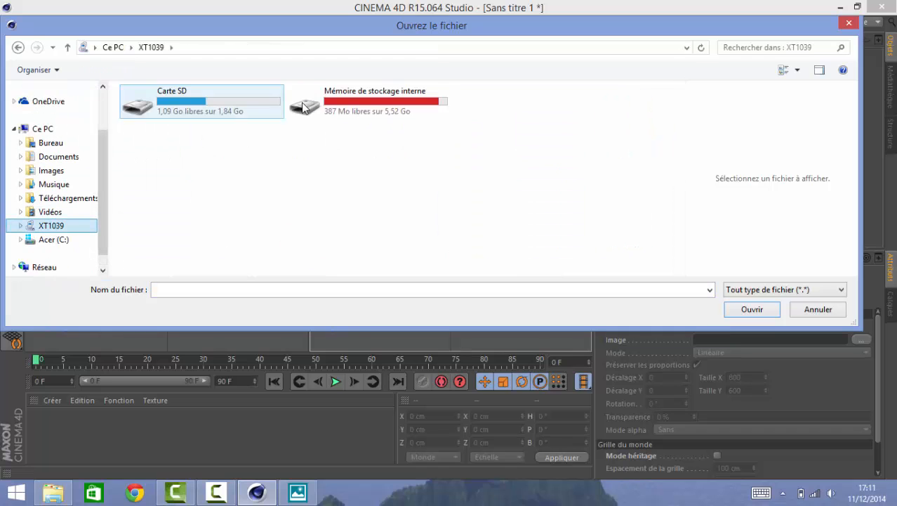
pyautogui.doubleClick(368, 105)
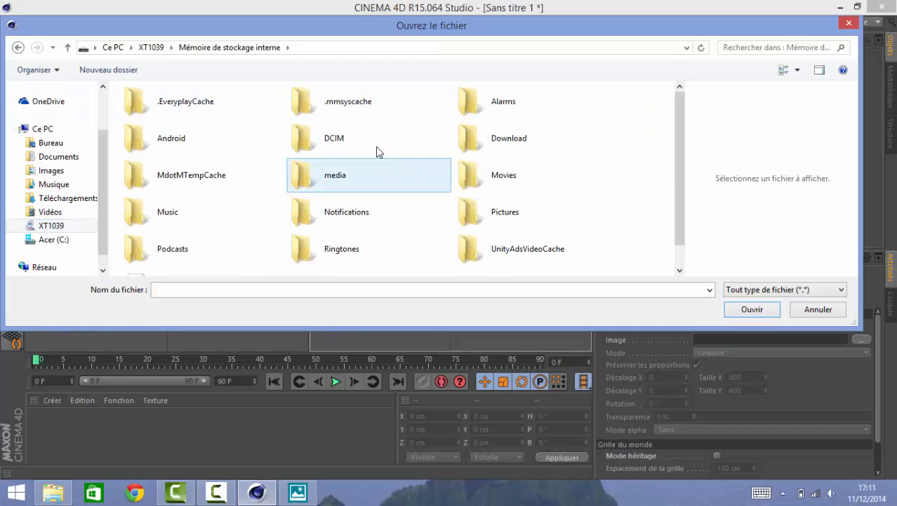
pyautogui.doubleClick(376, 149)
pyautogui.doubleClick(335, 101)
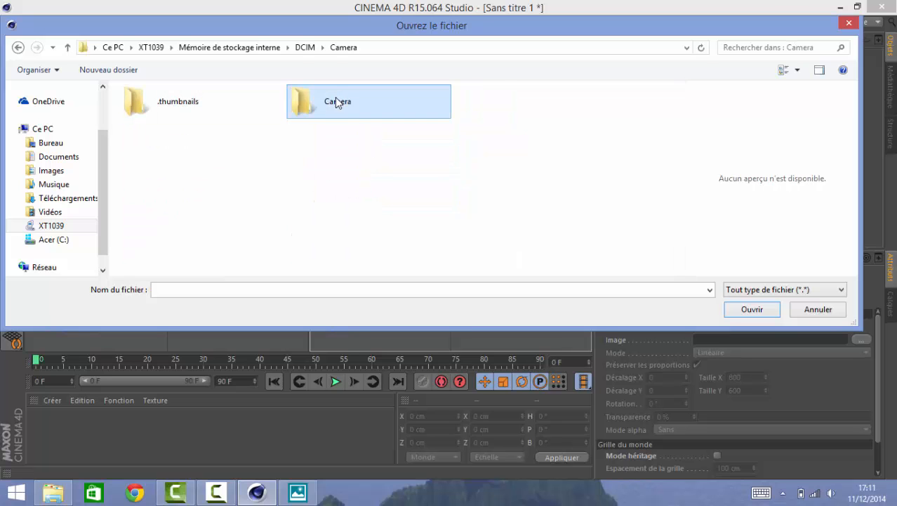
pyautogui.click(202, 101)
pyautogui.doubleClick(201, 100)
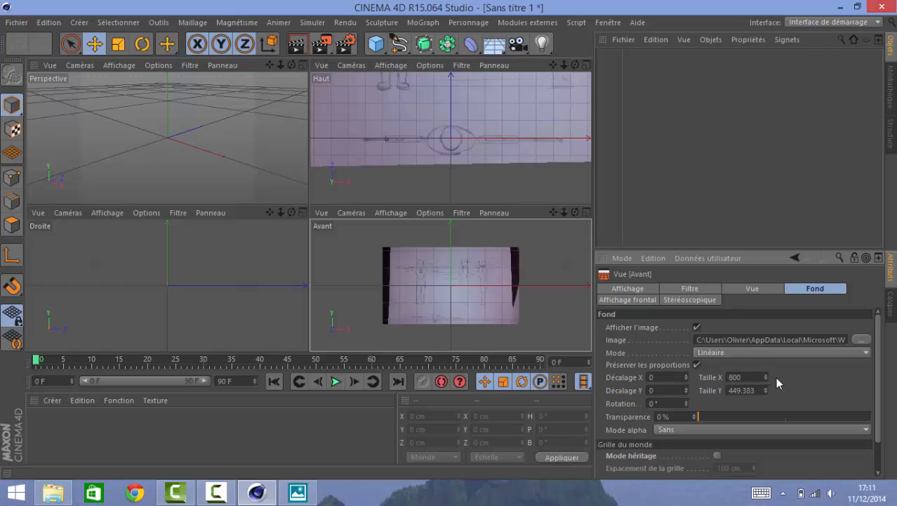
# Set the Avant background image's X size to 2000 and align the front-view figure with offset X 439 and Y -20.
pyautogui.press('Return')
pyautogui.write('2')
pyautogui.press('Return')
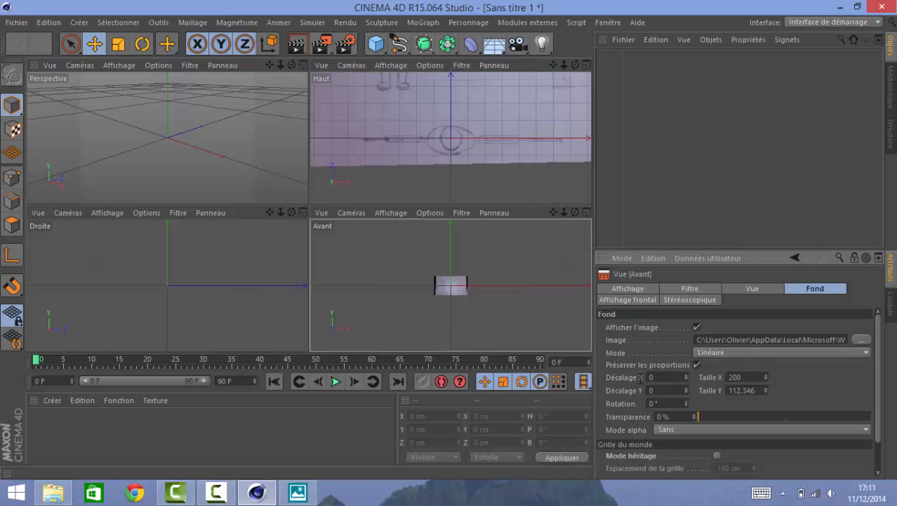
pyautogui.click(752, 377)
pyautogui.press('Return')
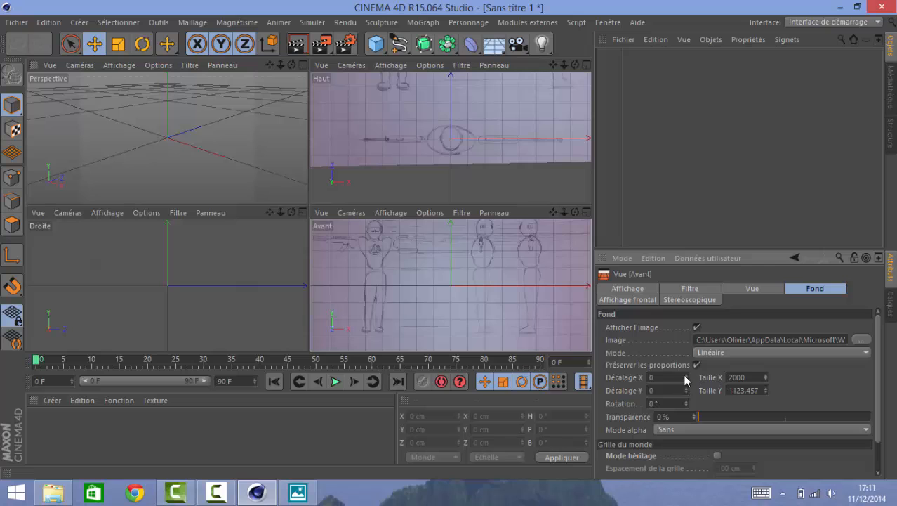
pyautogui.moveTo(686, 378); pyautogui.dragTo(686, 68)
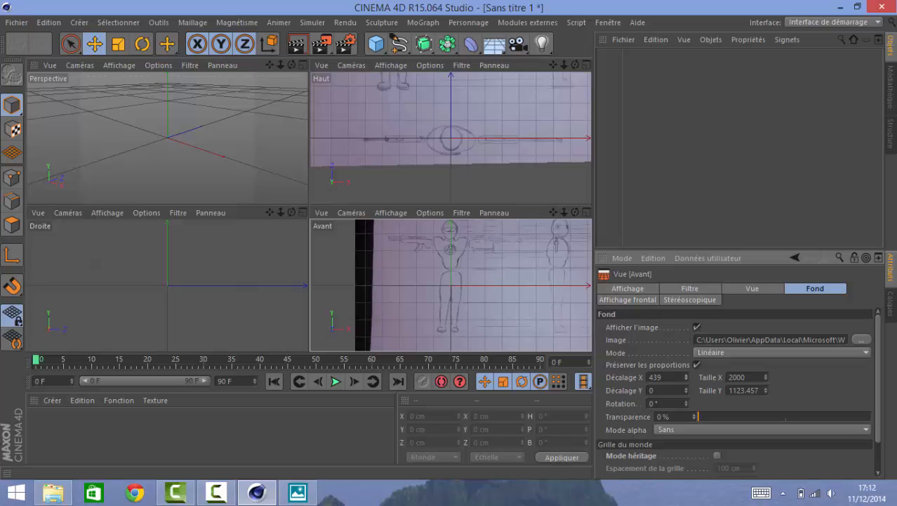
pyautogui.moveTo(686, 389)
pyautogui.mouseDown()
pyautogui.moveTo(686, 414)
pyautogui.moveTo(686, 404)
pyautogui.mouseUp()
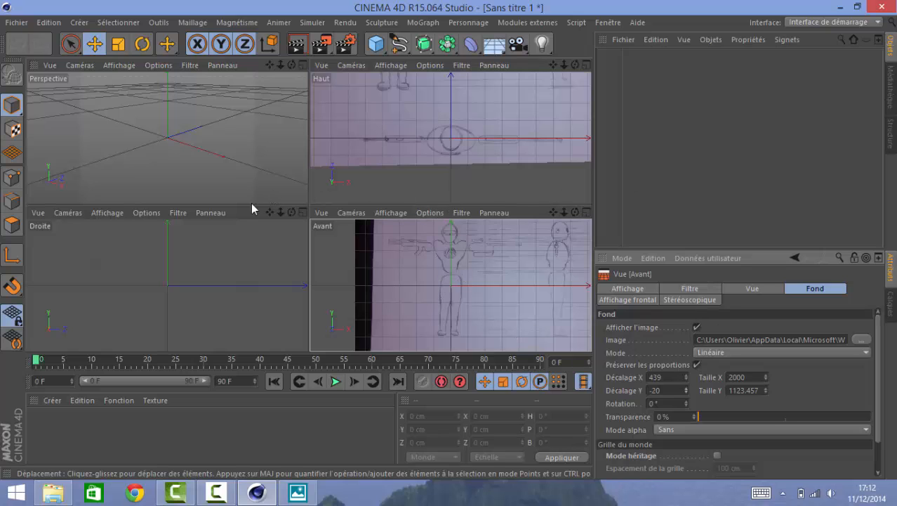
# Open the Droite view's background settings and browse to the XT1039 device for its image.
pyautogui.click(146, 212)
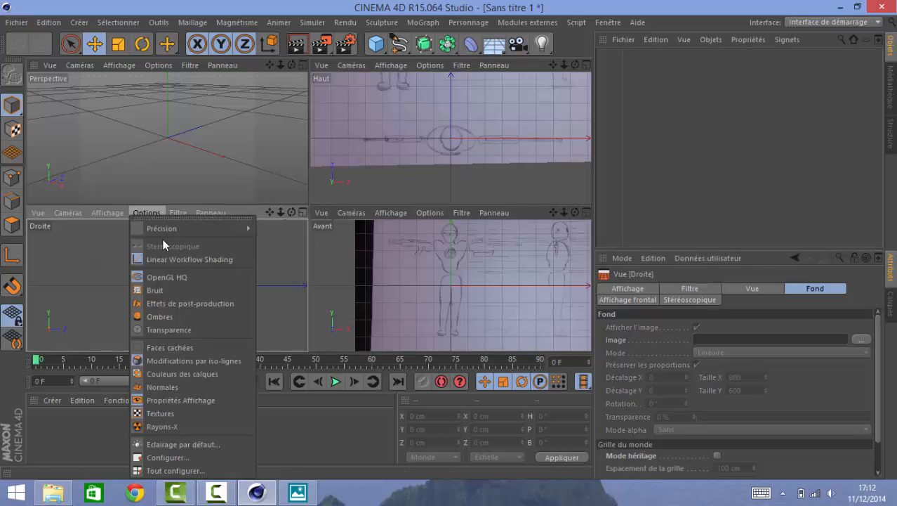
pyautogui.click(224, 451)
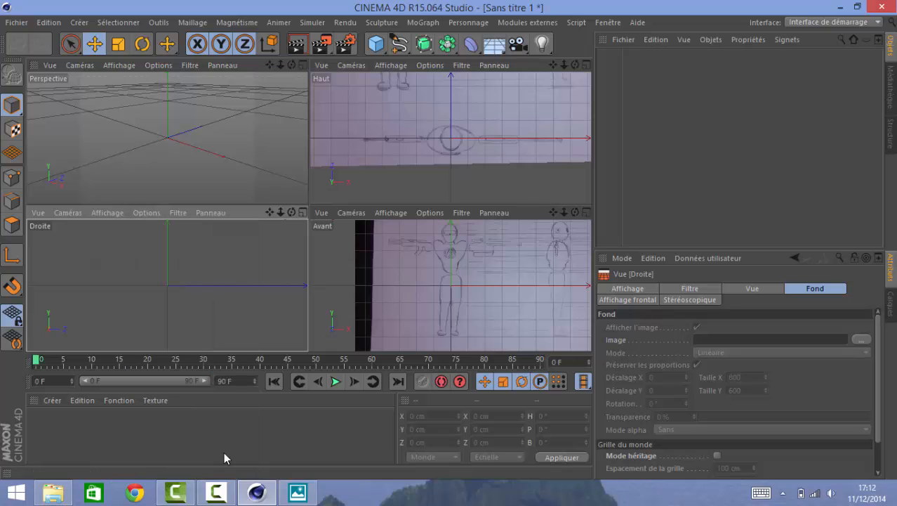
pyautogui.click(865, 339)
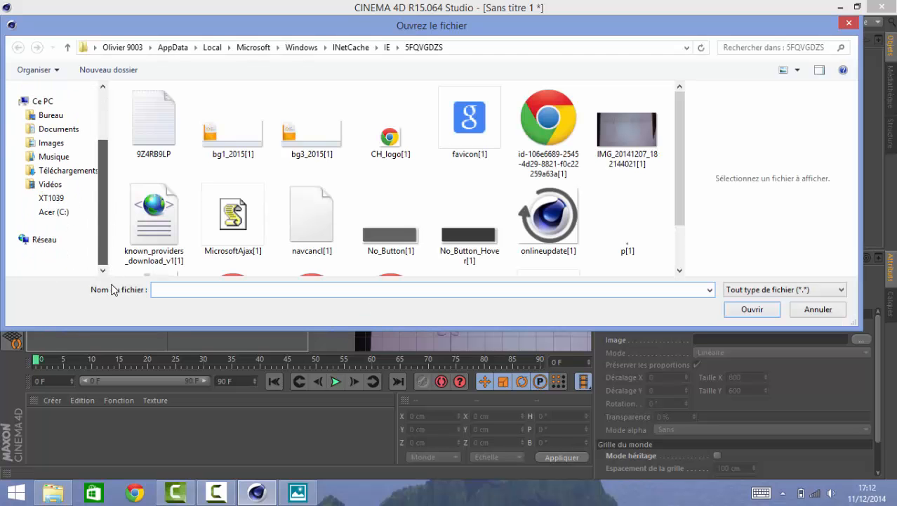
pyautogui.click(54, 184)
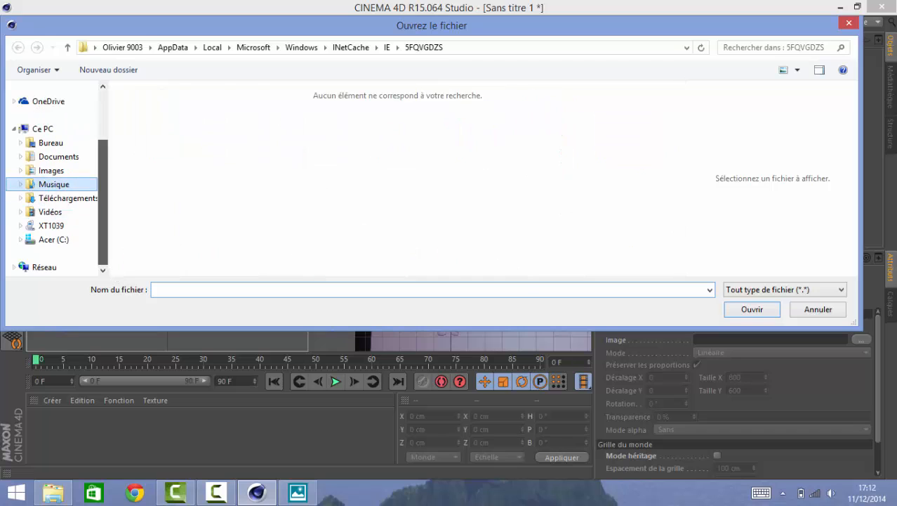
pyautogui.click(51, 211)
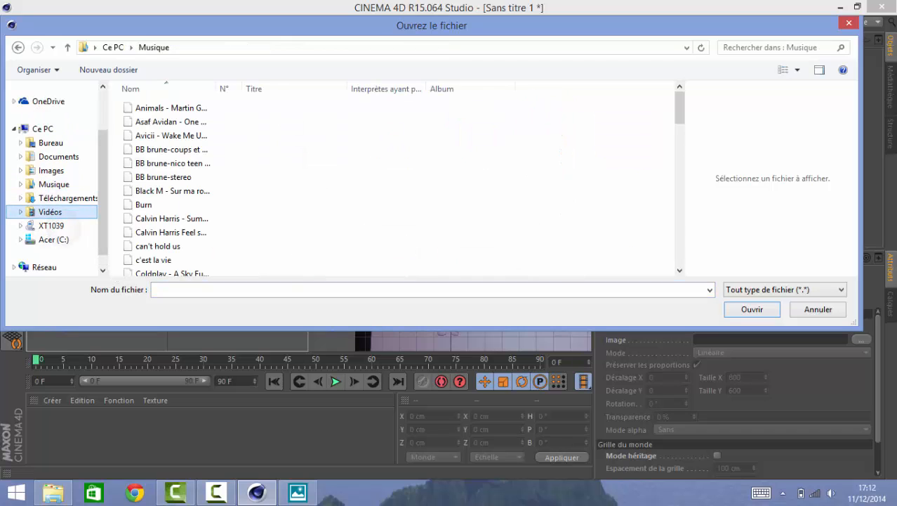
pyautogui.click(50, 226)
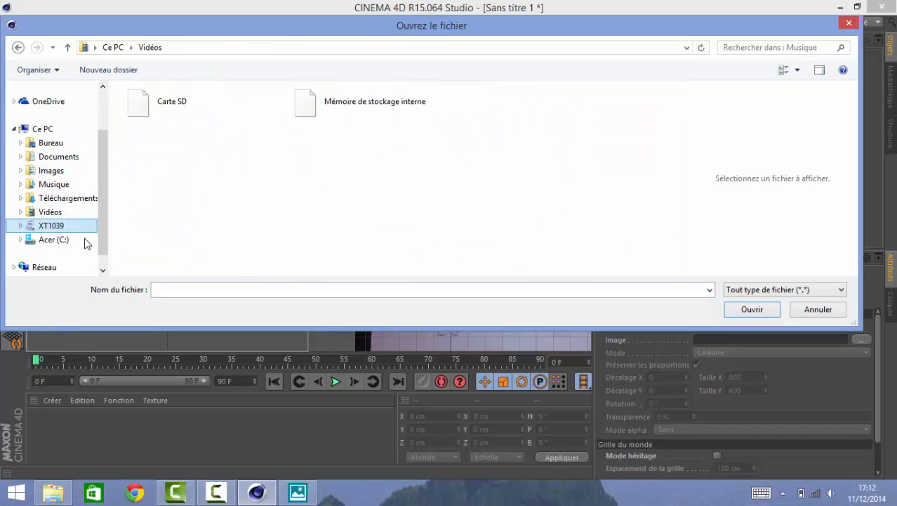
# Load IMG_20141207_182144021 from the internal storage's DCIM\Camera folder as the Droite view's background image.
pyautogui.click(344, 97)
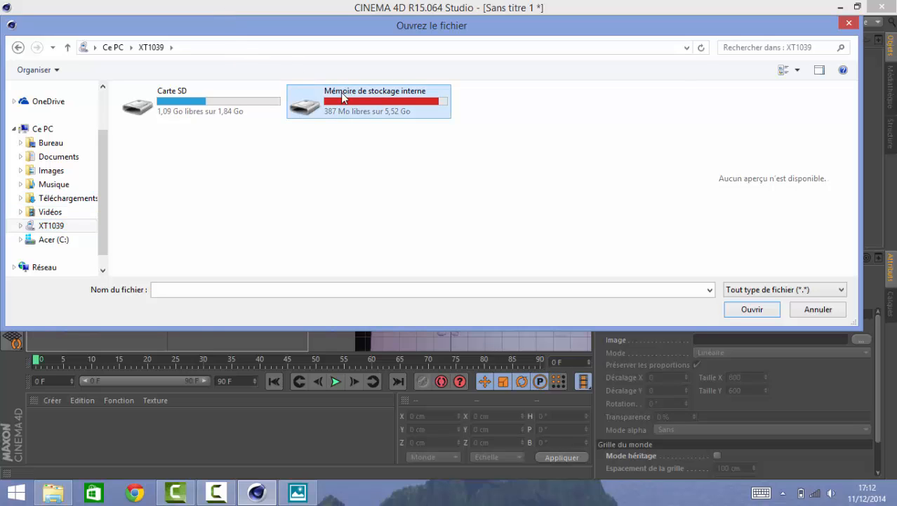
pyautogui.doubleClick(317, 115)
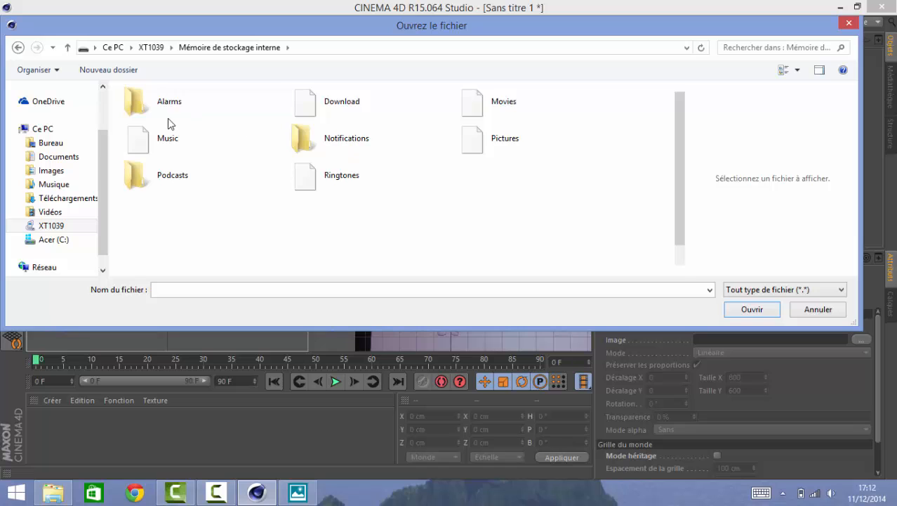
pyautogui.click(377, 138)
pyautogui.doubleClick(377, 139)
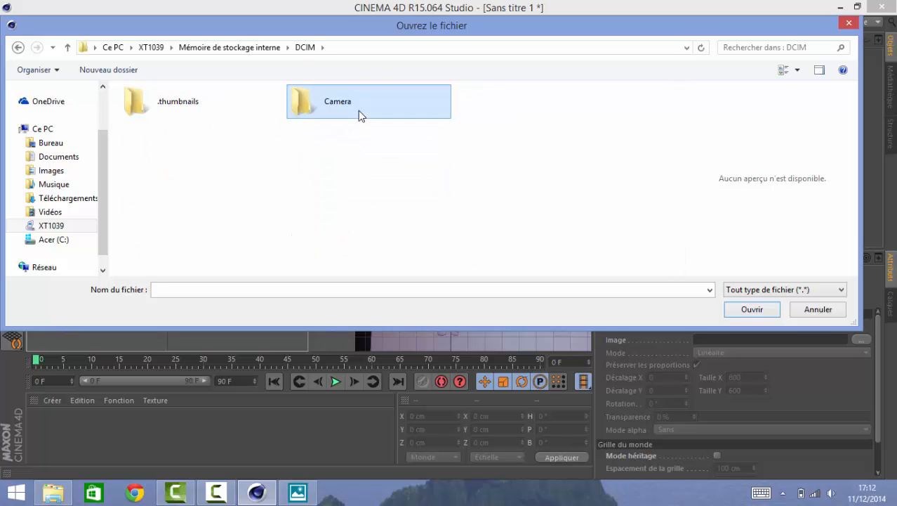
pyautogui.doubleClick(358, 111)
pyautogui.click(259, 105)
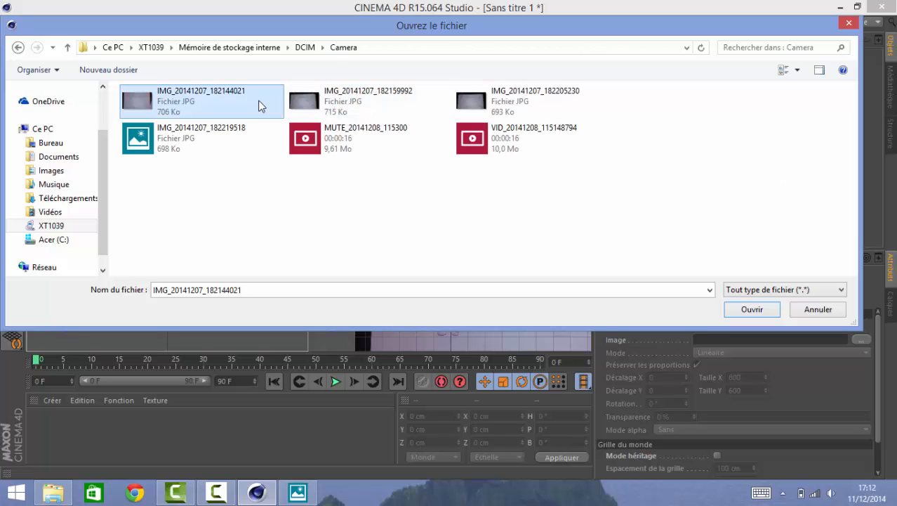
pyautogui.press('Return')
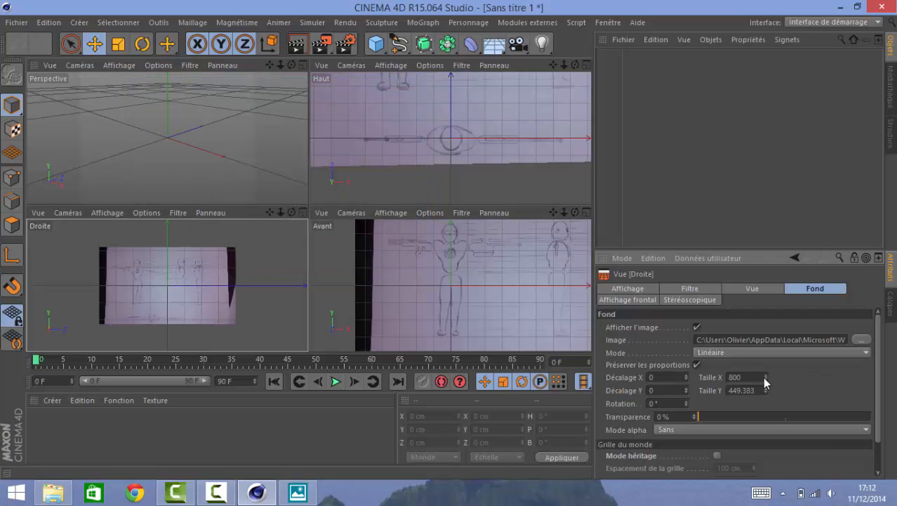
# Set the Droite background image's X size to 2000 and align the side-view figure with offset X -466 and Y -58.
pyautogui.write('2000')
pyautogui.press('Return')
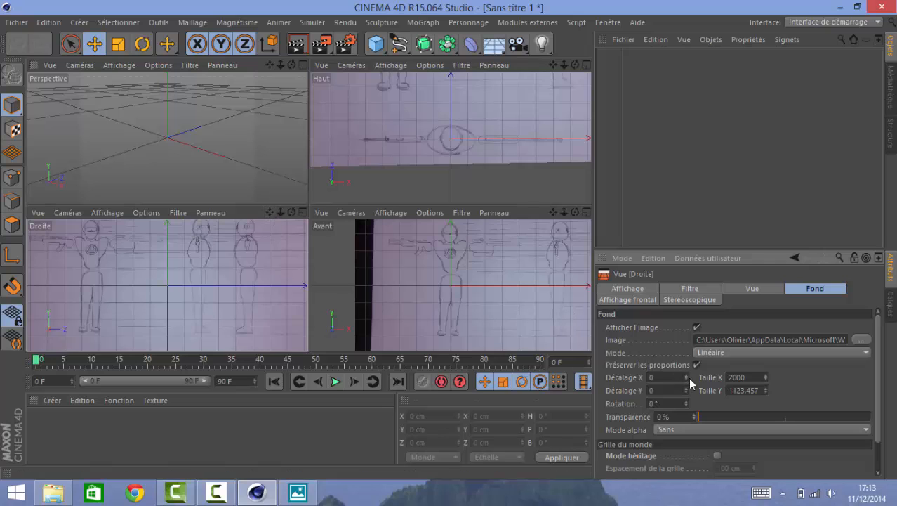
pyautogui.moveTo(686, 377); pyautogui.dragTo(630, 377)
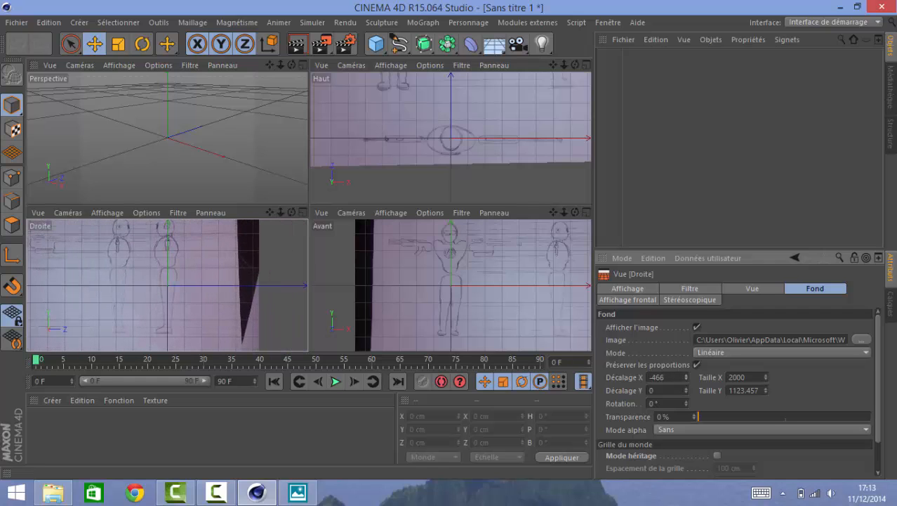
pyautogui.moveTo(686, 390); pyautogui.dragTo(674, 389)
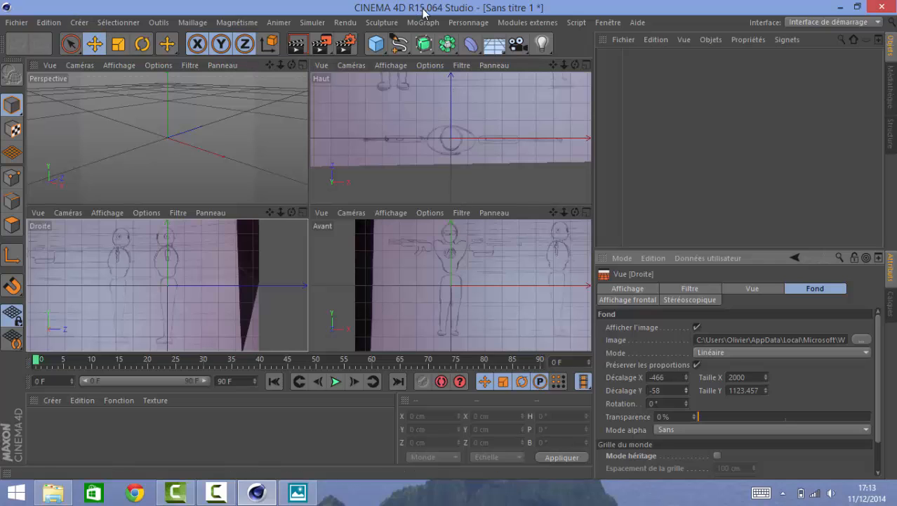
# Add a Cylindre primitive to the scene and disable its caps (Couvercles).
pyautogui.click(372, 44)
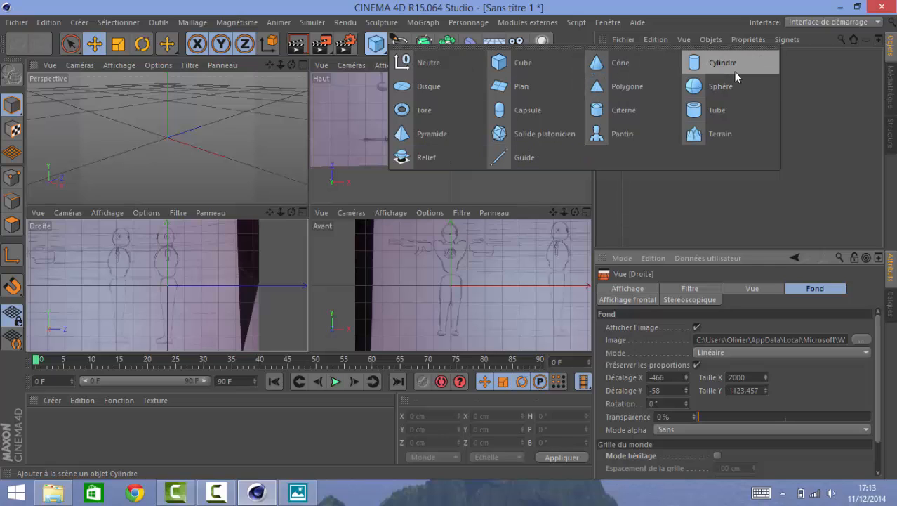
pyautogui.click(717, 65)
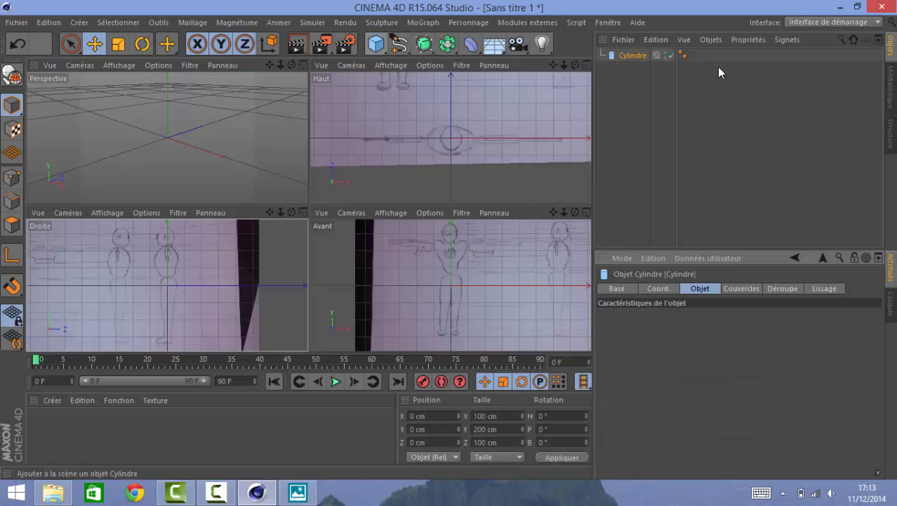
pyautogui.click(630, 56)
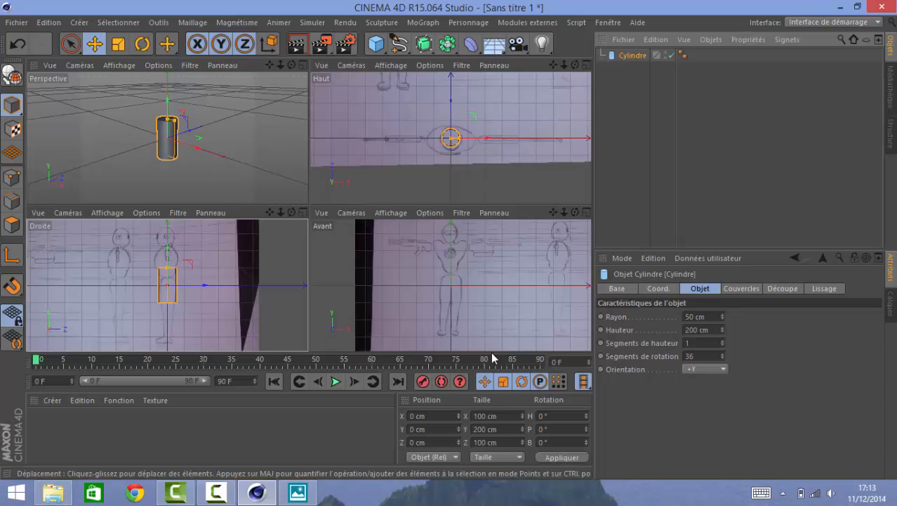
pyautogui.click(731, 293)
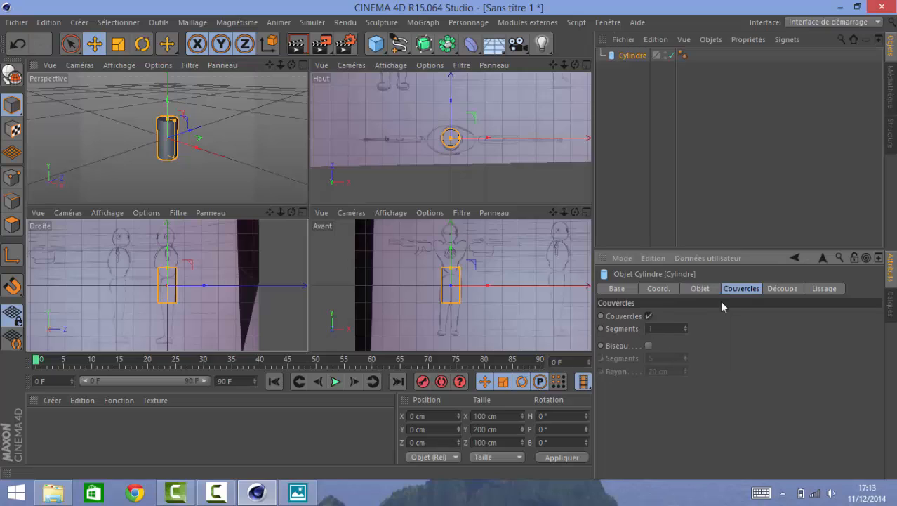
pyautogui.click(649, 317)
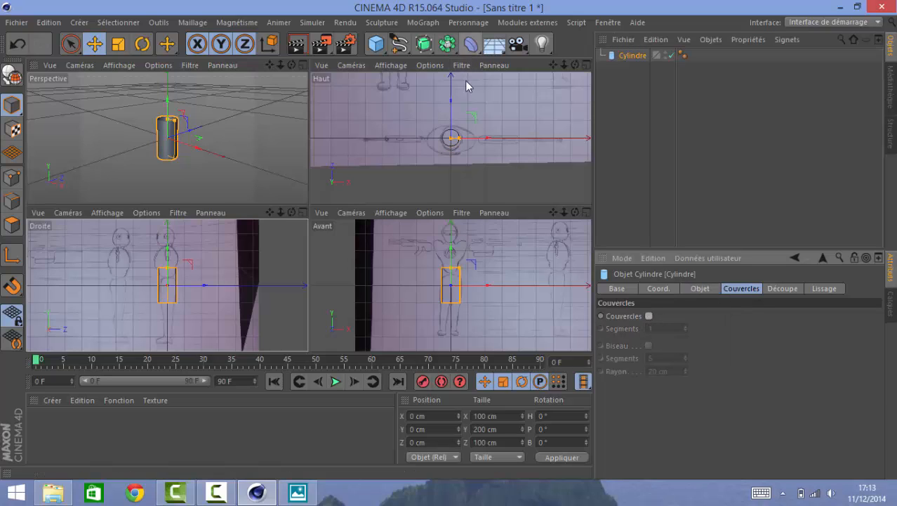
# Raise the cylinder to about Y 161 cm over the figure's torso and widen it to about 296 cm in diameter.
pyautogui.click(304, 179)
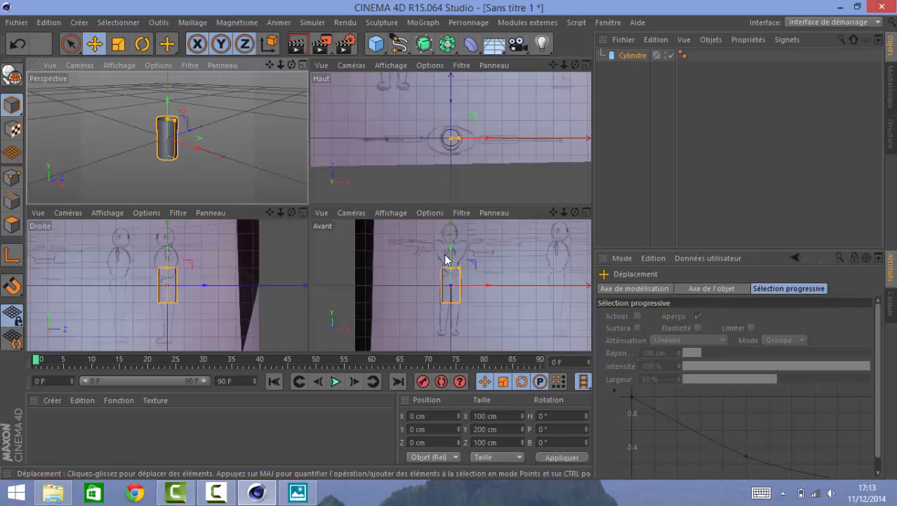
pyautogui.click(416, 258)
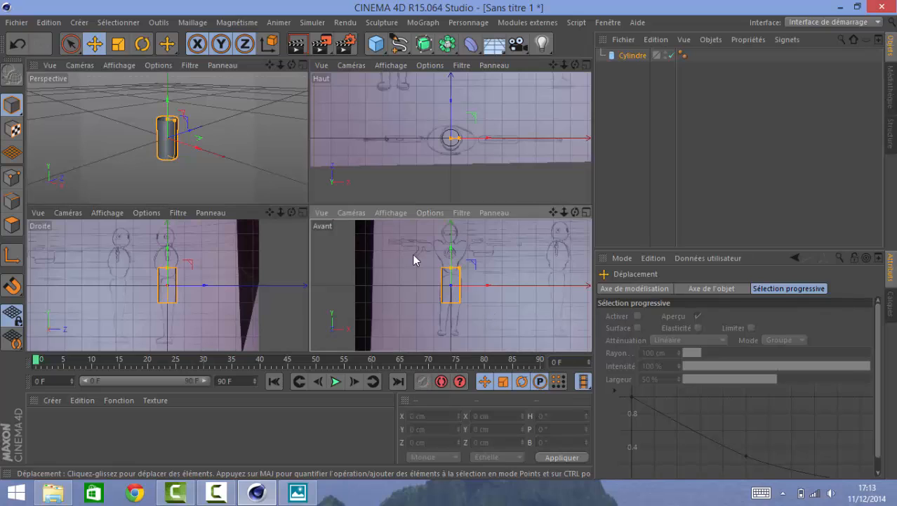
pyautogui.click(633, 56)
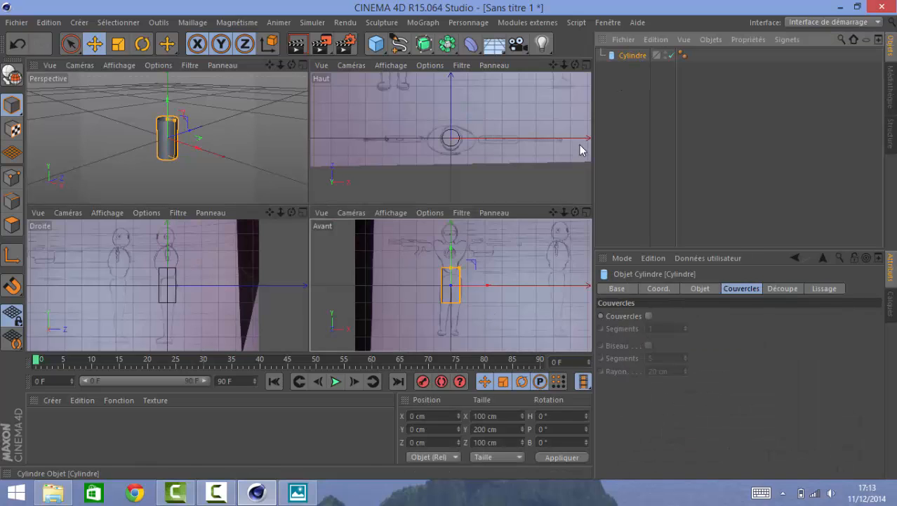
pyautogui.click(454, 249)
pyautogui.click(453, 290)
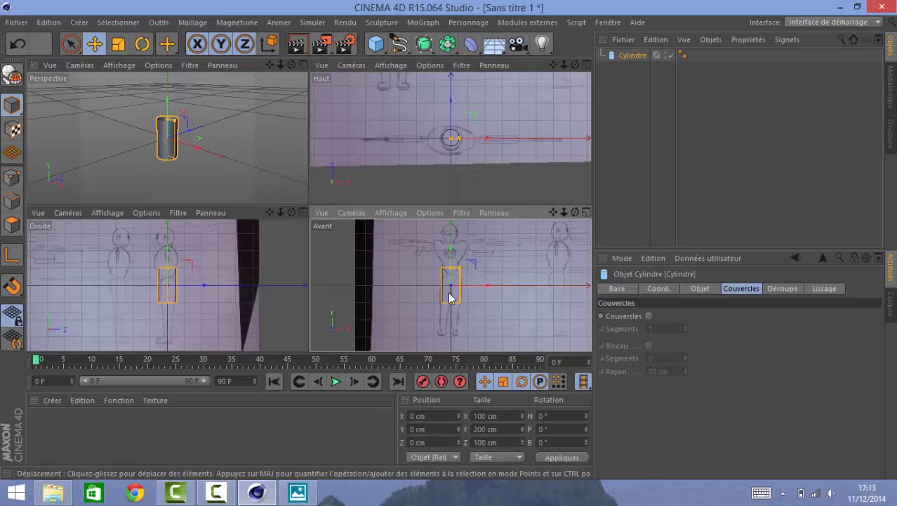
pyautogui.click(457, 254)
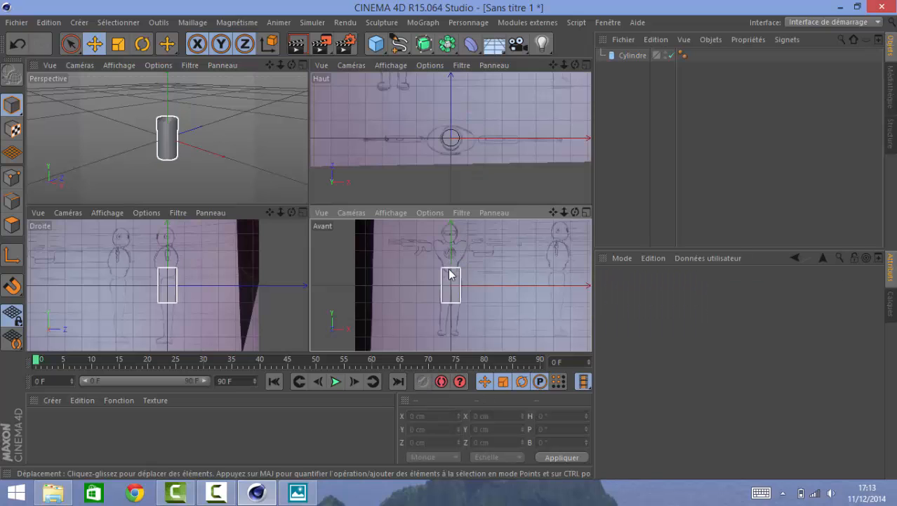
pyautogui.click(453, 271)
pyautogui.click(449, 251)
pyautogui.click(452, 265)
pyautogui.moveTo(451, 254); pyautogui.dragTo(476, 241)
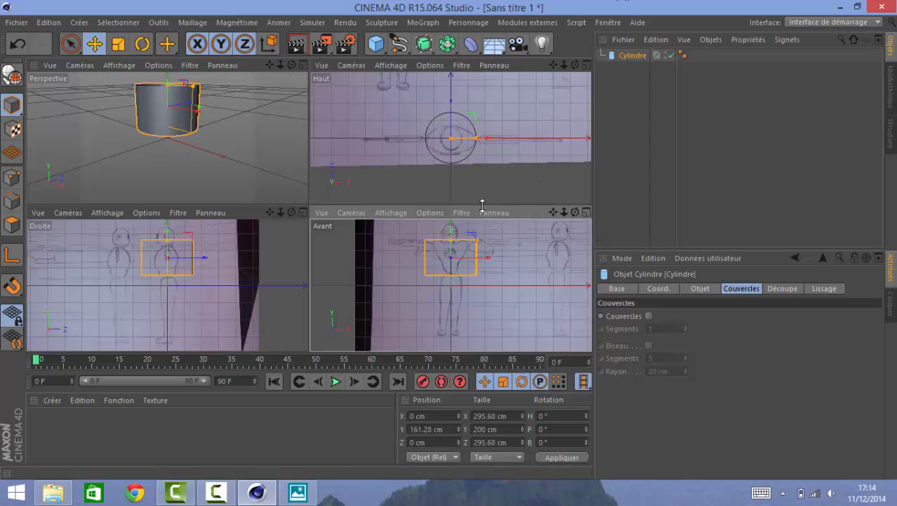
# Set the X size of the Avant view's background image to 3000.
pyautogui.click(429, 212)
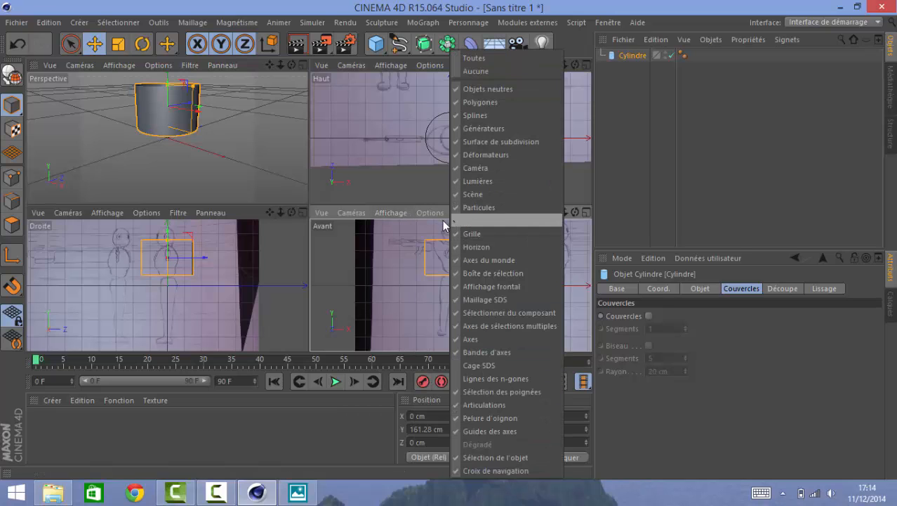
pyautogui.click(444, 215)
pyautogui.click(442, 214)
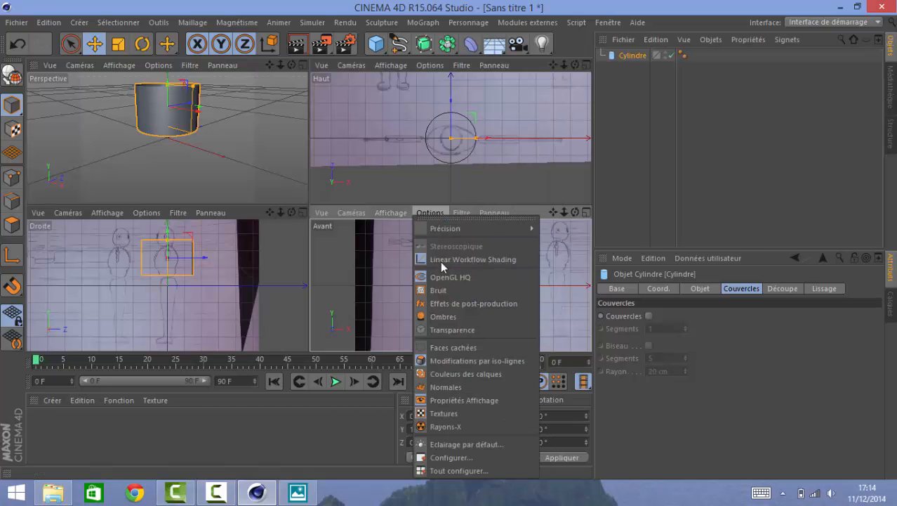
pyautogui.click(483, 458)
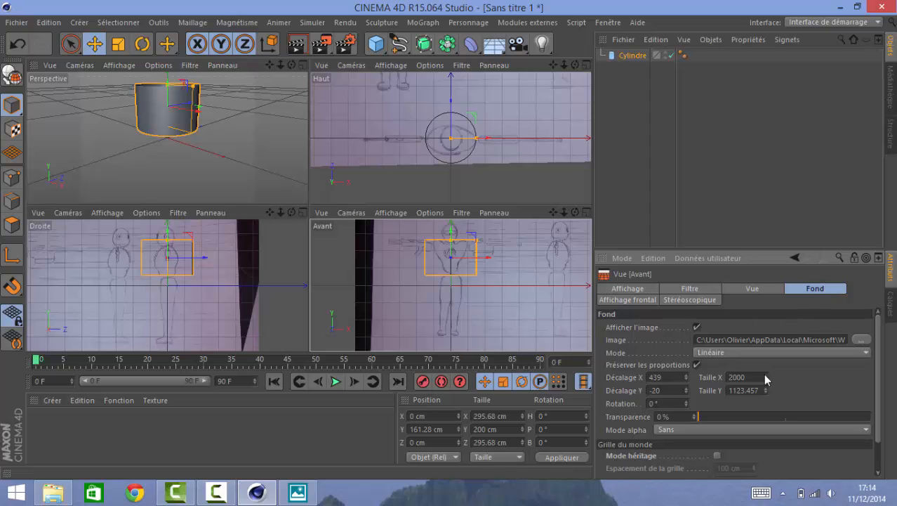
pyautogui.moveTo(767, 376); pyautogui.dragTo(769, 377)
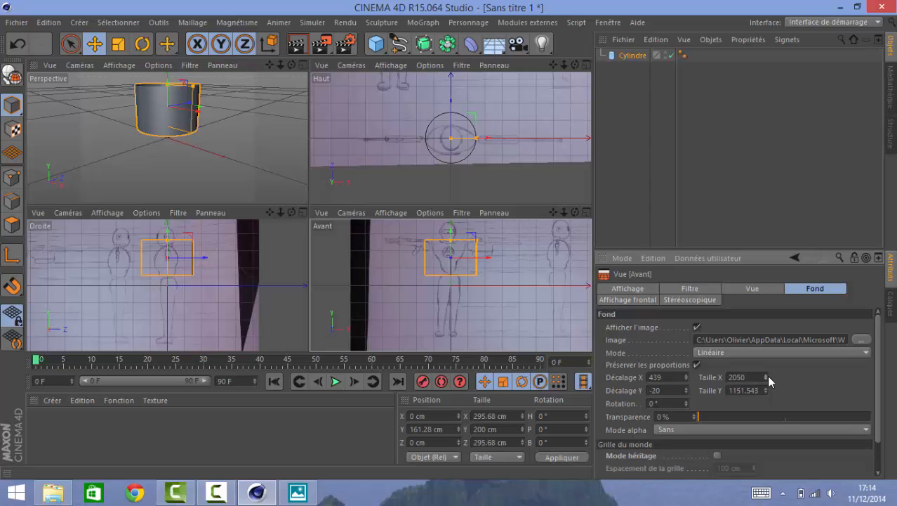
pyautogui.doubleClick(759, 378)
pyautogui.write('3000')
pyautogui.press('Return')
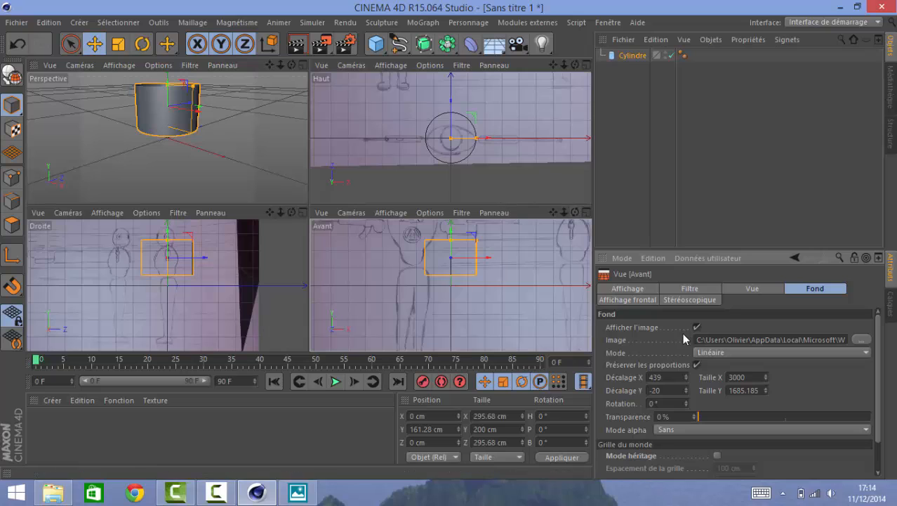
# Realign the Avant background with offset X 662 and Y -113 and stretch the cylinder to about 307 cm high.
pyautogui.moveTo(687, 382); pyautogui.dragTo(685, 404)
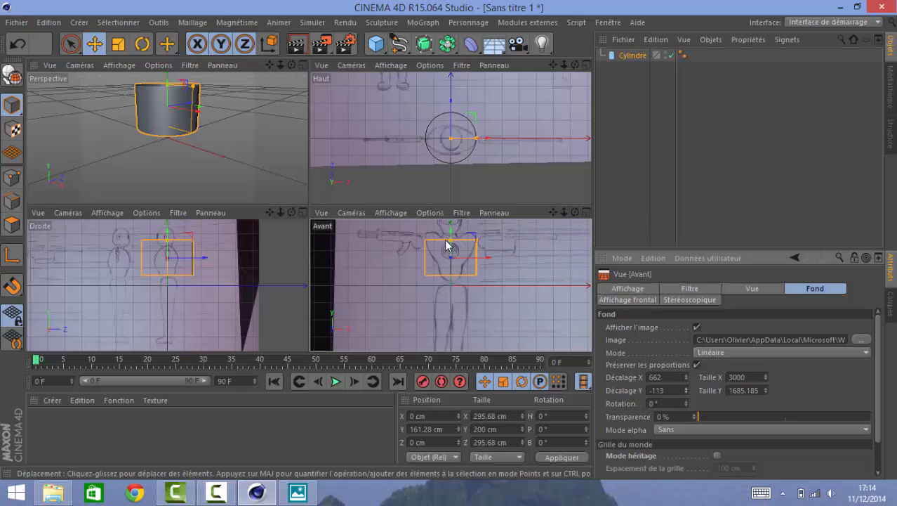
pyautogui.moveTo(450, 241); pyautogui.dragTo(457, 232)
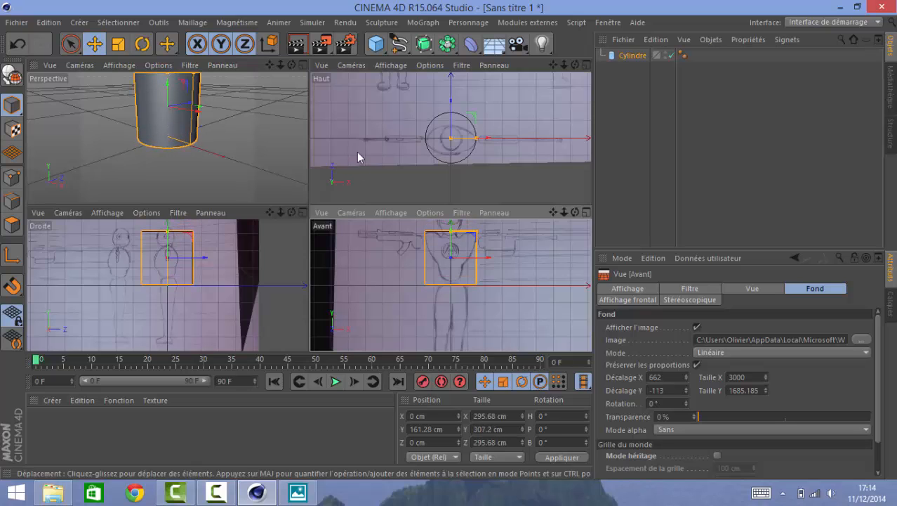
# Set the Droite background image's X size to 3000 and realign the side figure with offset X -701 and Y -115.
pyautogui.click(238, 241)
pyautogui.click(756, 378)
pyautogui.hotkey('ctrl', 'a')
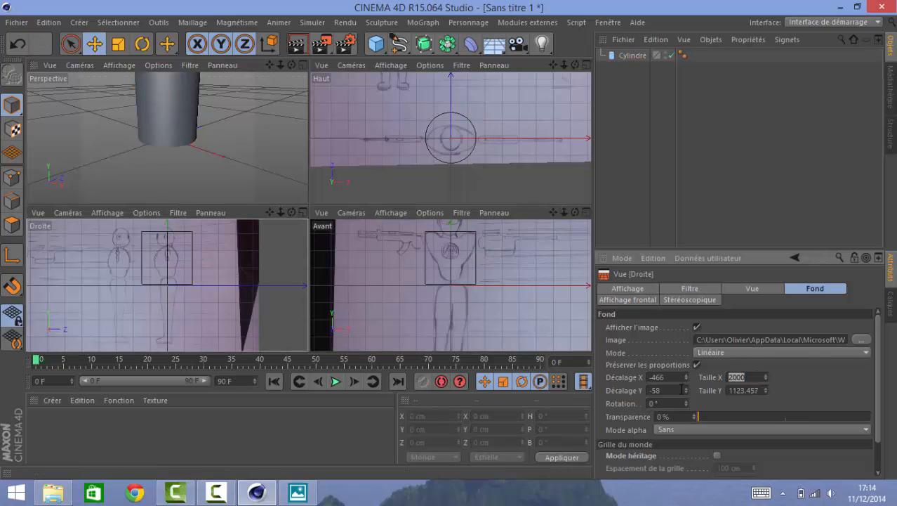
pyautogui.write('3')
pyautogui.press('Return')
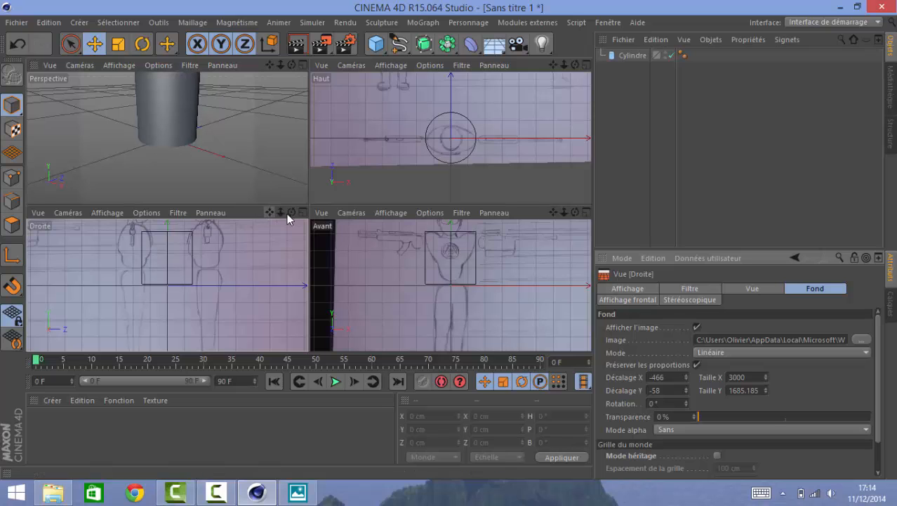
pyautogui.moveTo(686, 379); pyautogui.dragTo(569, 379)
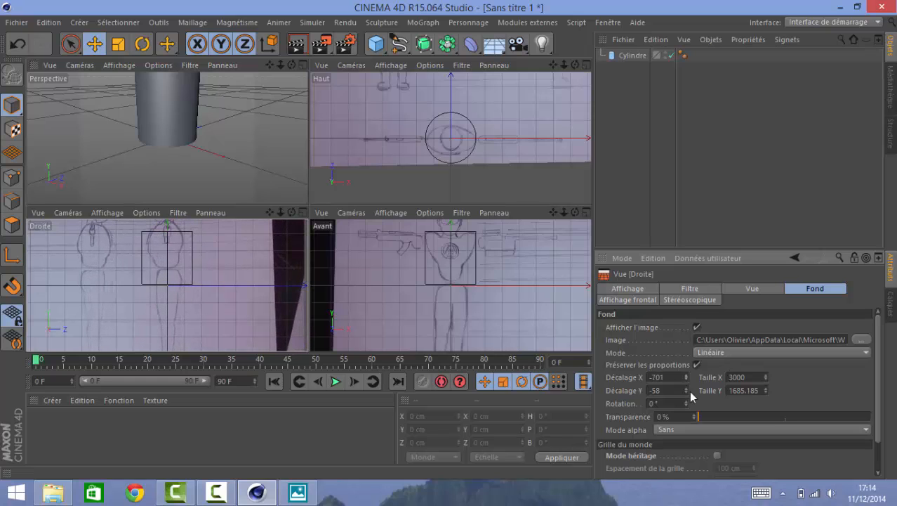
pyautogui.moveTo(686, 390); pyautogui.dragTo(658, 389)
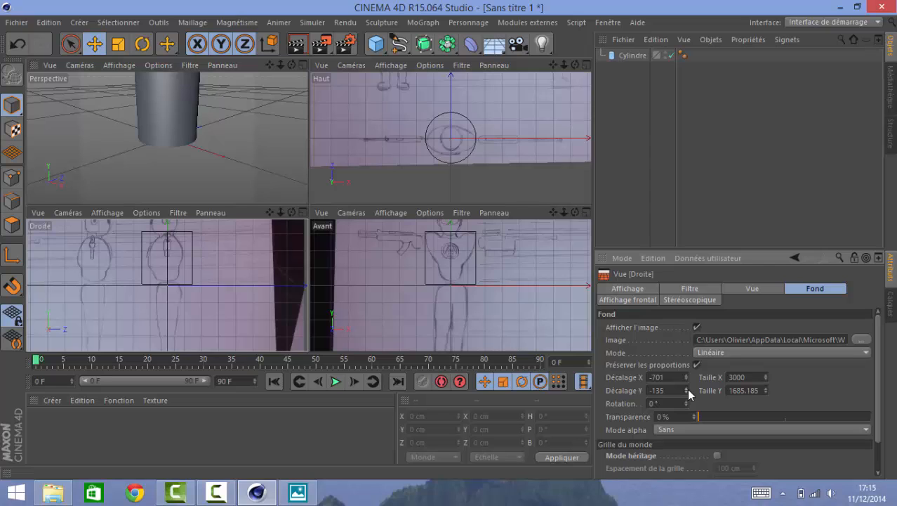
pyautogui.moveTo(685, 390); pyautogui.dragTo(685, 379)
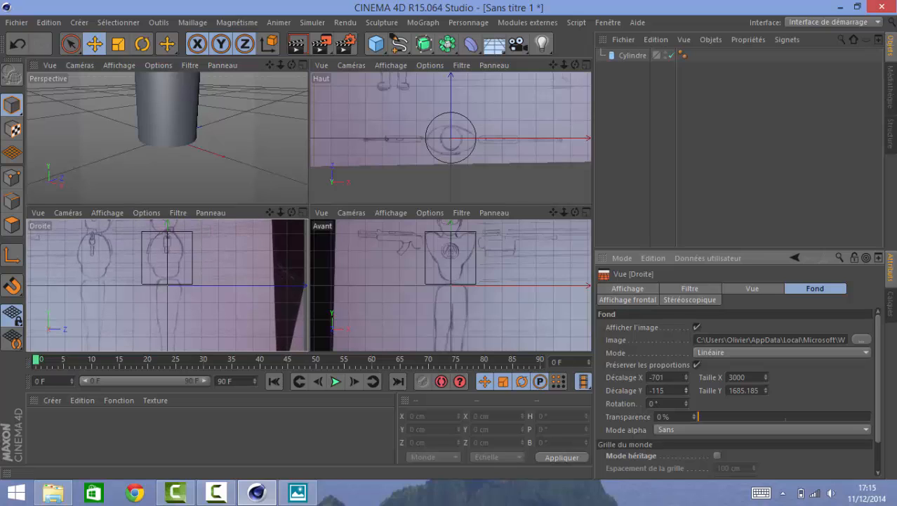
pyautogui.moveTo(269, 64); pyautogui.dragTo(176, 132)
pyautogui.click(644, 56)
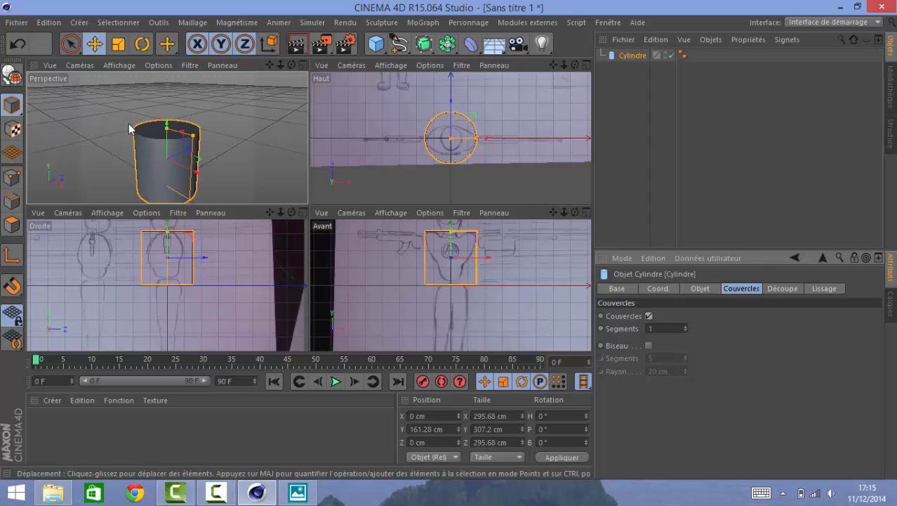
pyautogui.click(152, 160)
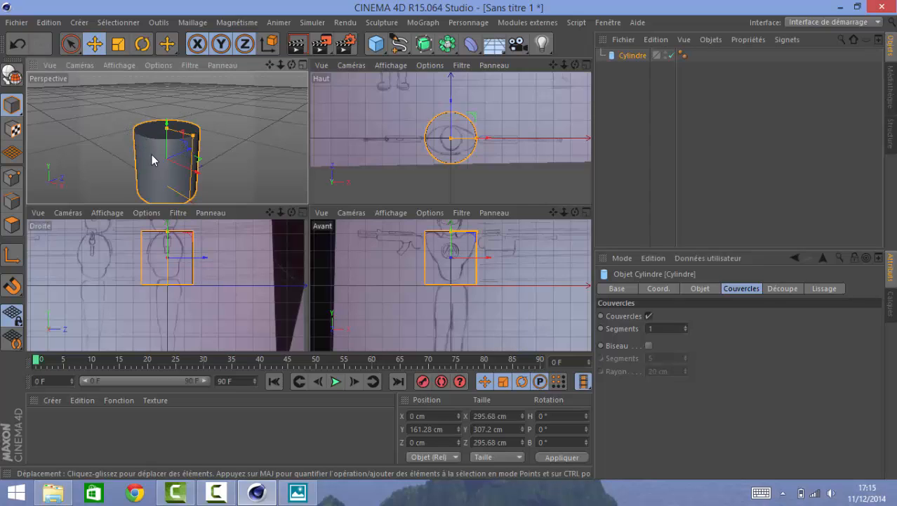
pyautogui.click(630, 60)
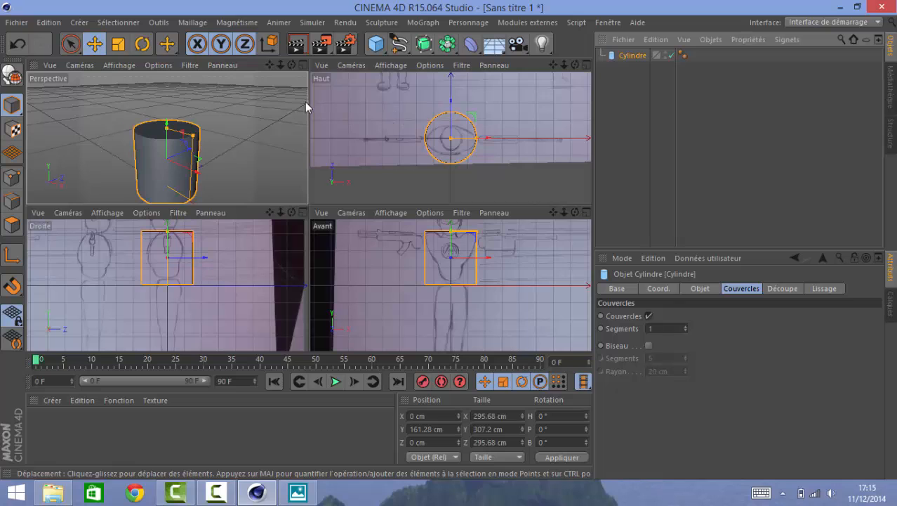
pyautogui.click(12, 73)
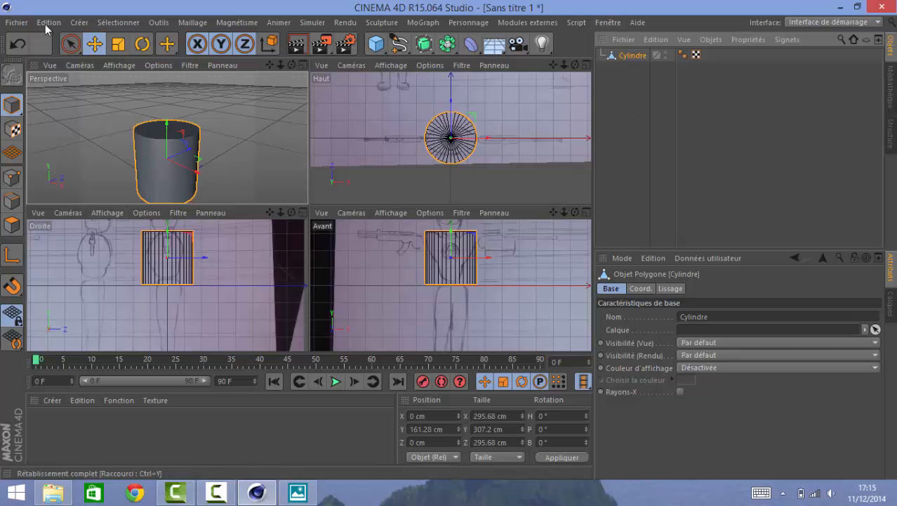
pyautogui.click(15, 45)
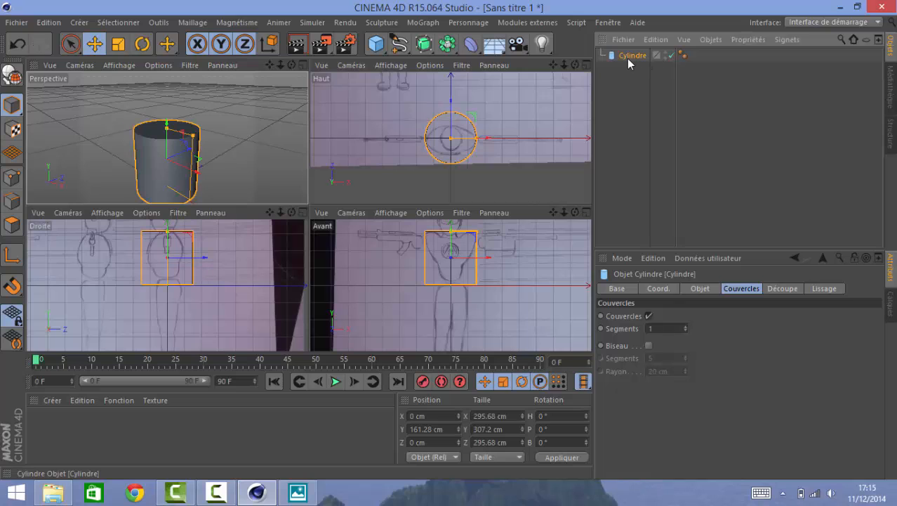
# Disable the cylinder's caps (Couvercles) and convert it to an editable polygon object with its edges shown.
pyautogui.click(649, 316)
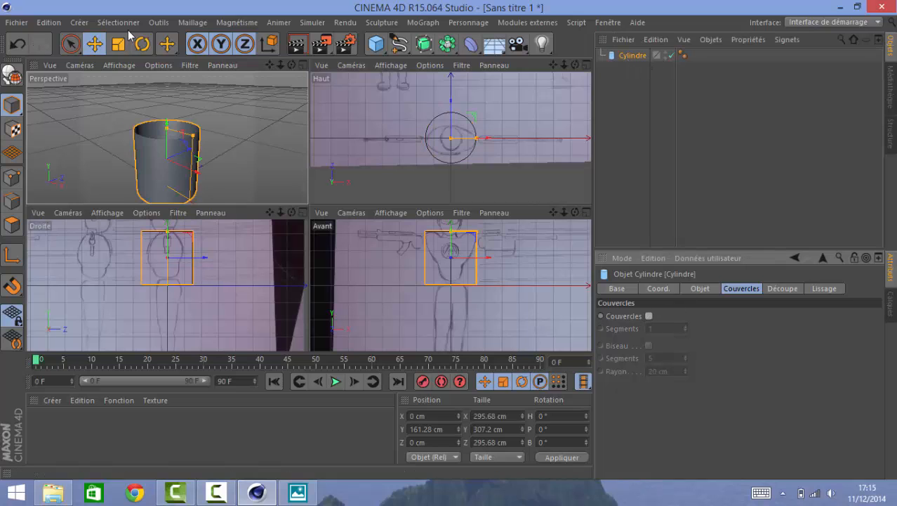
pyautogui.click(11, 75)
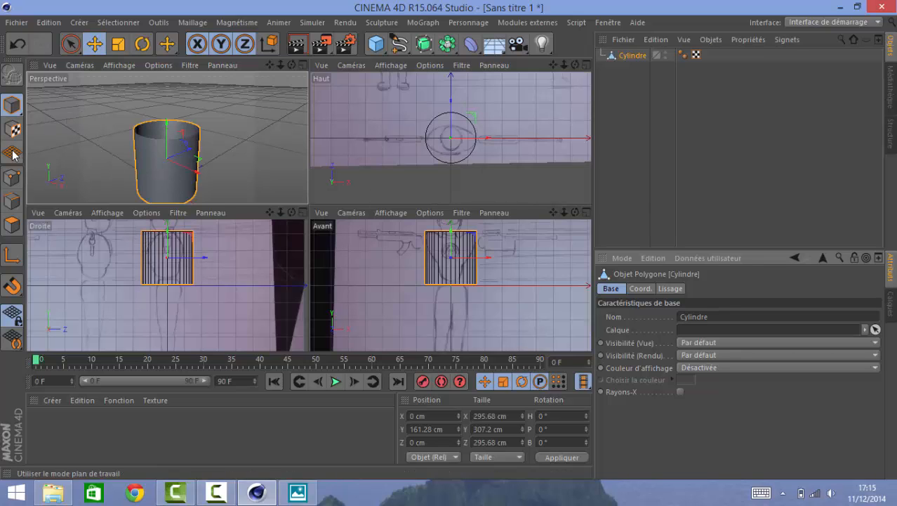
pyautogui.click(4, 204)
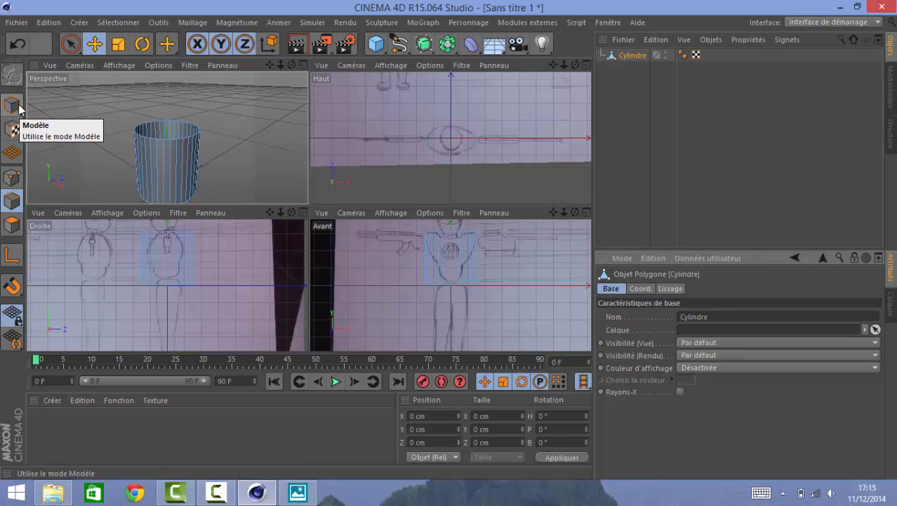
# Flatten the whole cylinder to about 164 cm deep in Z and move it to about Z -15 cm to match the torso.
pyautogui.moveTo(19, 113); pyautogui.dragTo(42, 123)
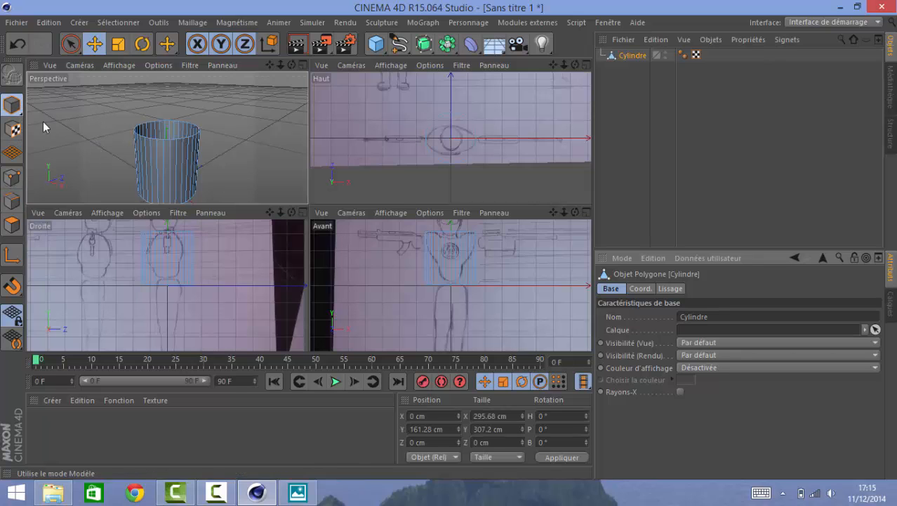
pyautogui.press('t')
pyautogui.moveTo(451, 104); pyautogui.dragTo(472, 112)
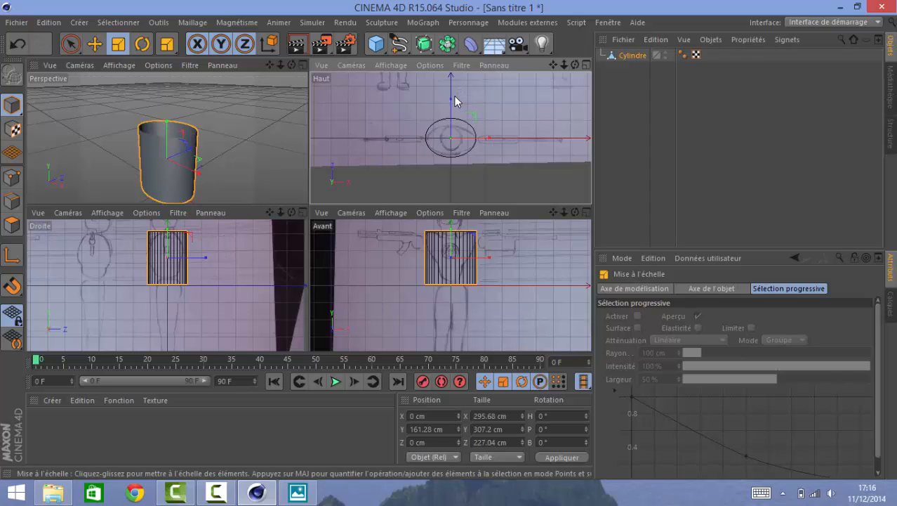
pyautogui.moveTo(451, 104)
pyautogui.mouseDown()
pyautogui.moveTo(450, 118)
pyautogui.moveTo(454, 111)
pyautogui.mouseUp()
pyautogui.press('e')
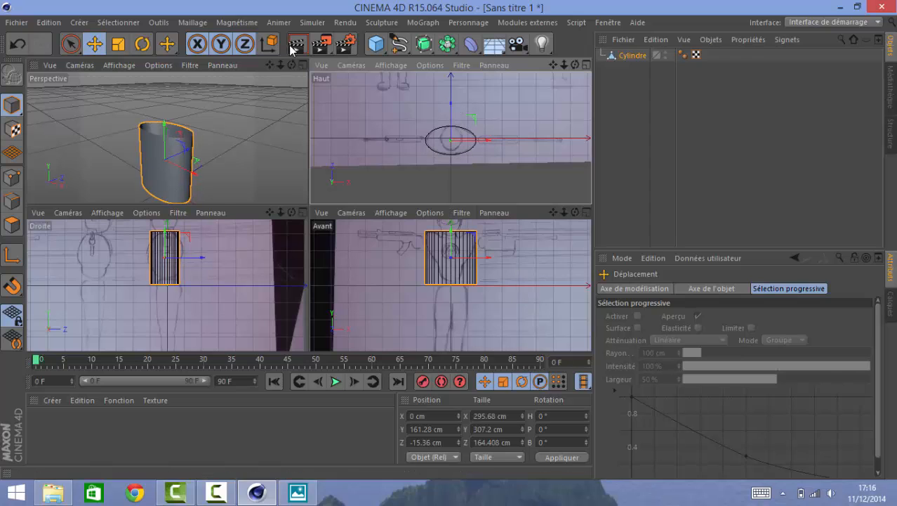
# Use Loop Selection in edge mode to select a vertical edge loop on the cylinder's front, close up in the Avant view.
pyautogui.click(6, 202)
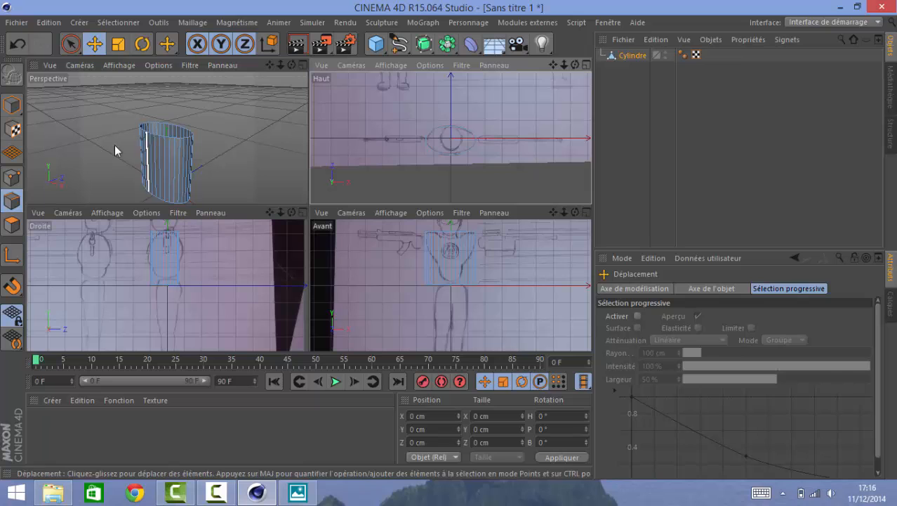
pyautogui.click(273, 68)
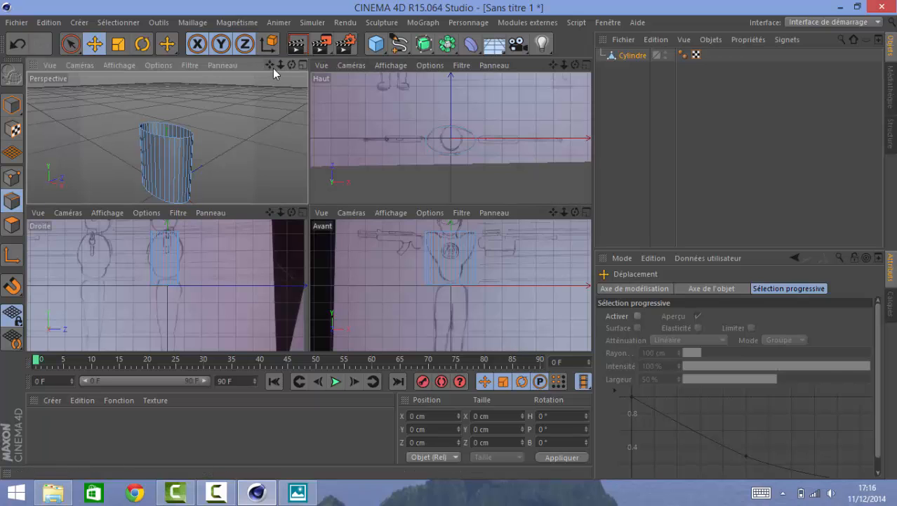
pyautogui.moveTo(291, 64); pyautogui.dragTo(304, 84)
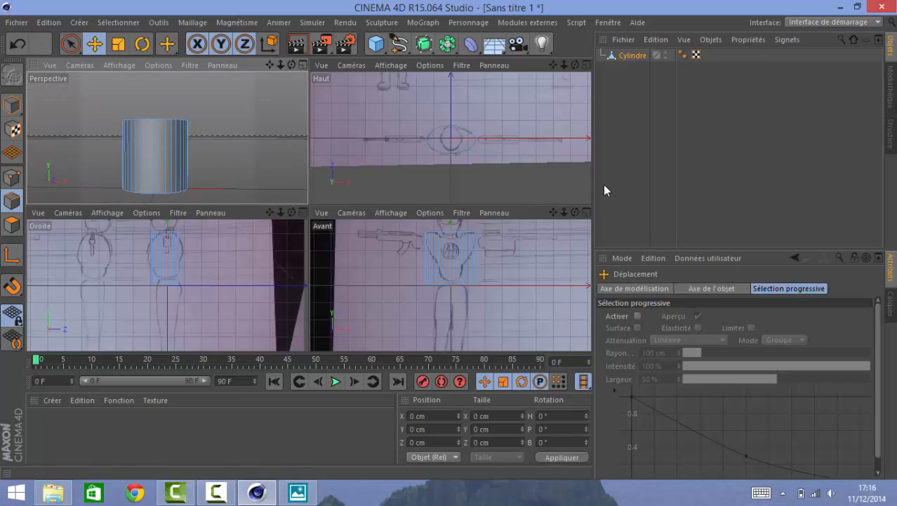
pyautogui.click(585, 212)
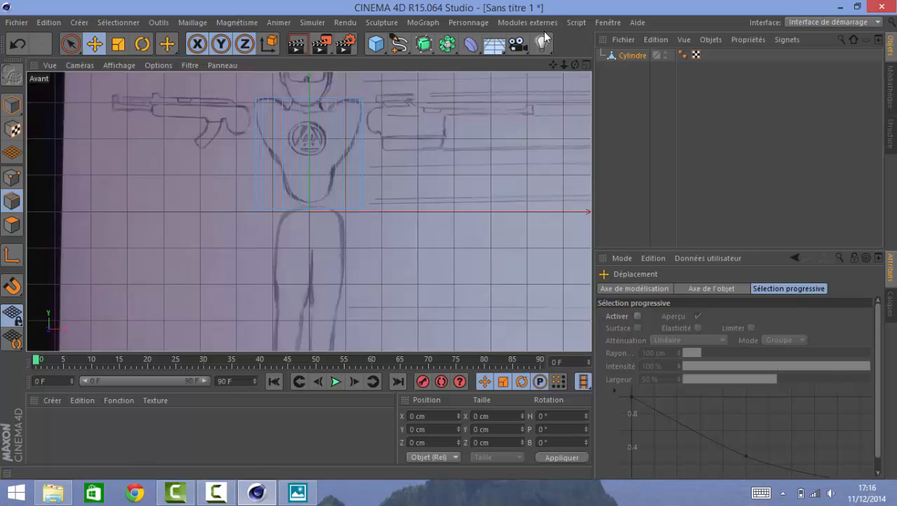
pyautogui.moveTo(564, 64)
pyautogui.mouseDown()
pyautogui.moveTo(590, 65)
pyautogui.moveTo(553, 70)
pyautogui.moveTo(551, 144)
pyautogui.mouseUp()
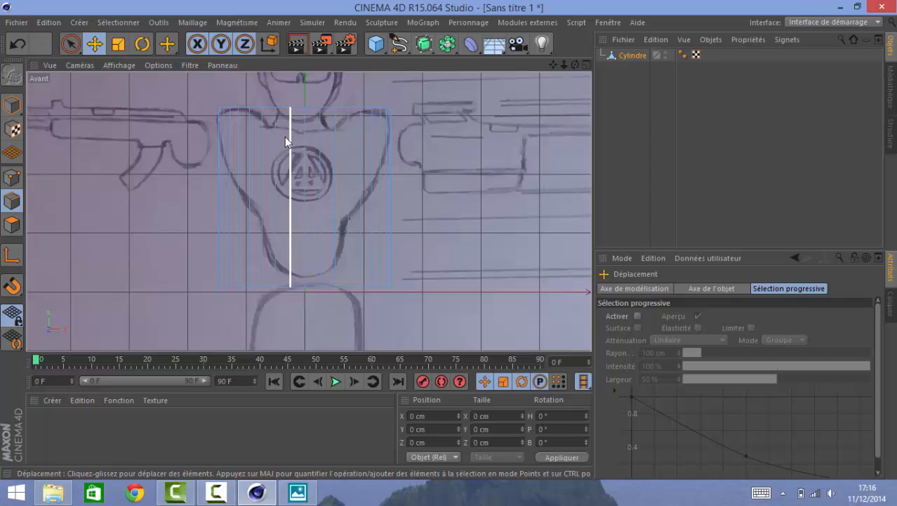
pyautogui.press('u')
pyautogui.press('l')
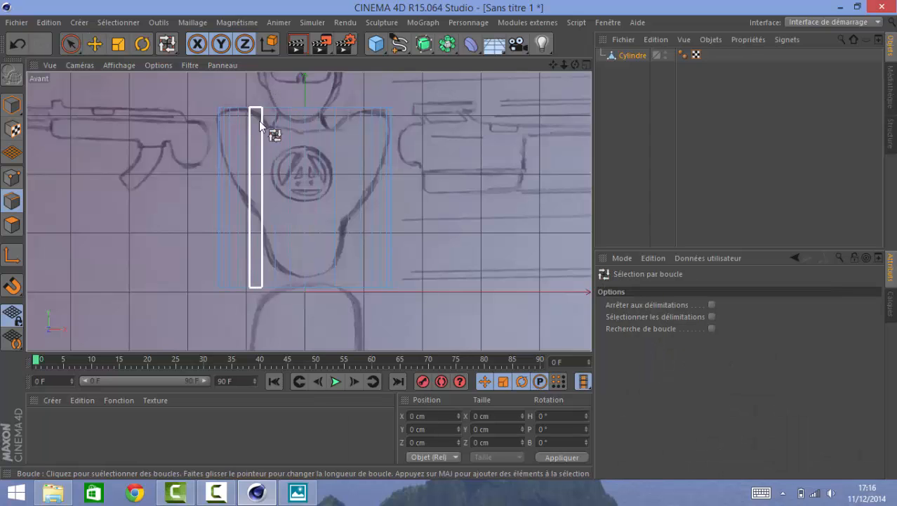
pyautogui.click(302, 137)
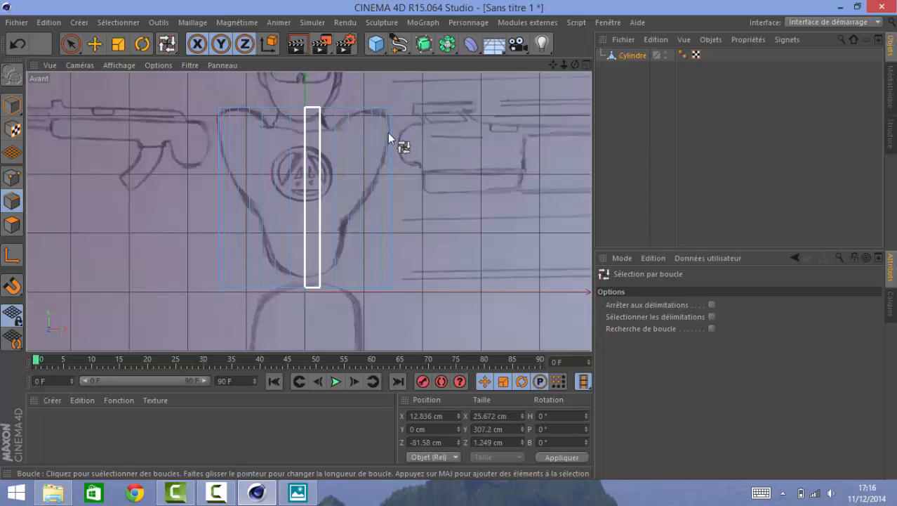
pyautogui.click(351, 156)
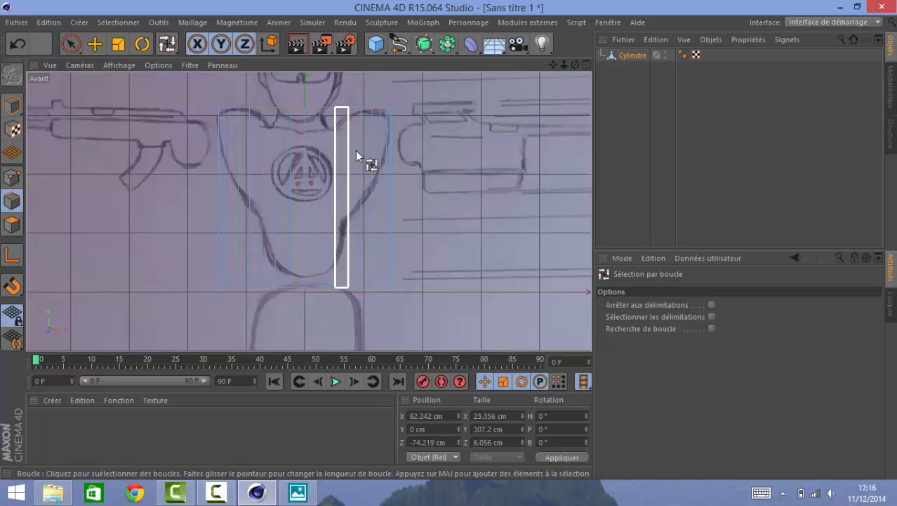
pyautogui.click(12, 177)
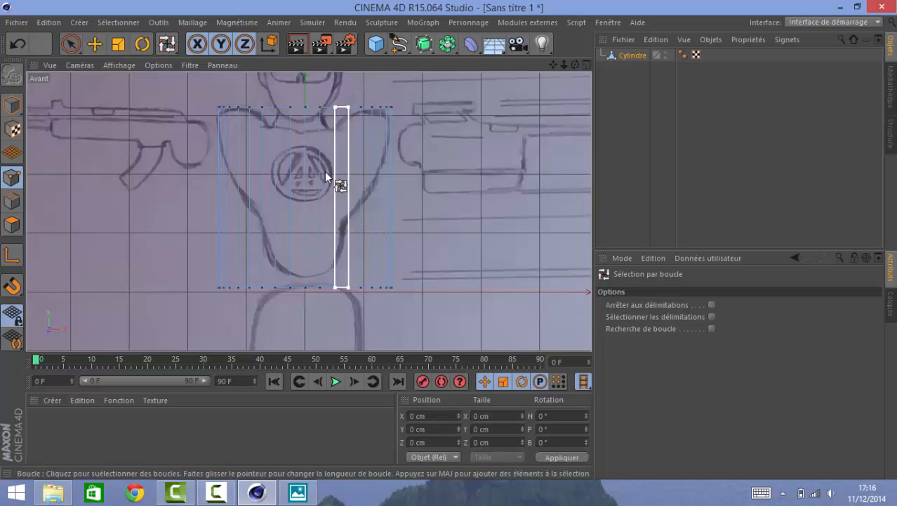
pyautogui.click(12, 225)
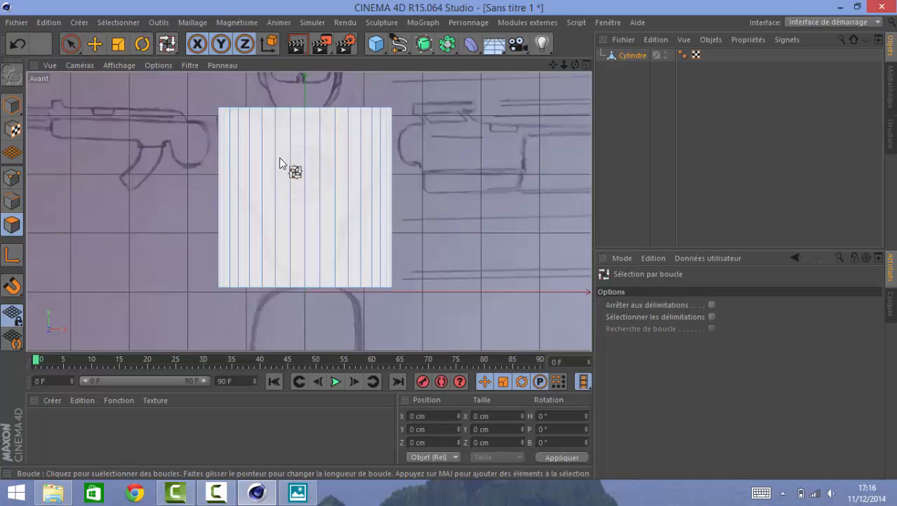
pyautogui.click(12, 201)
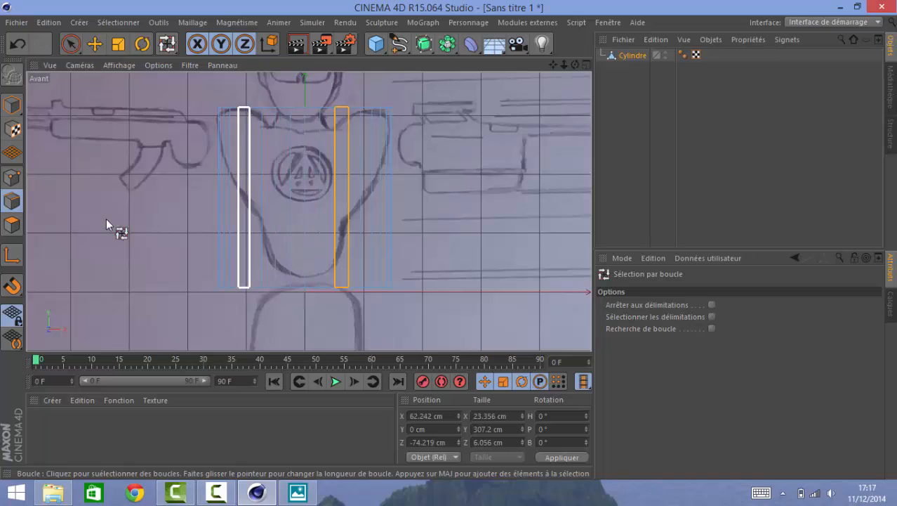
pyautogui.click(19, 225)
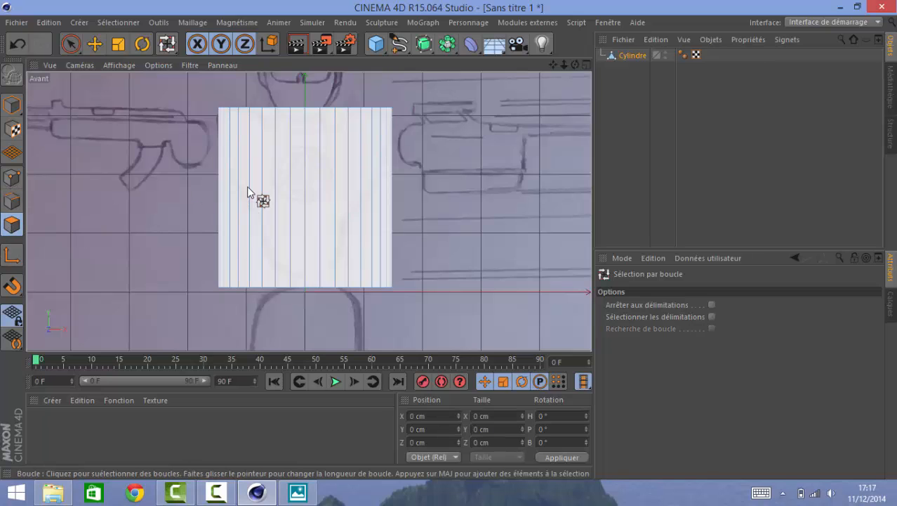
pyautogui.click(19, 201)
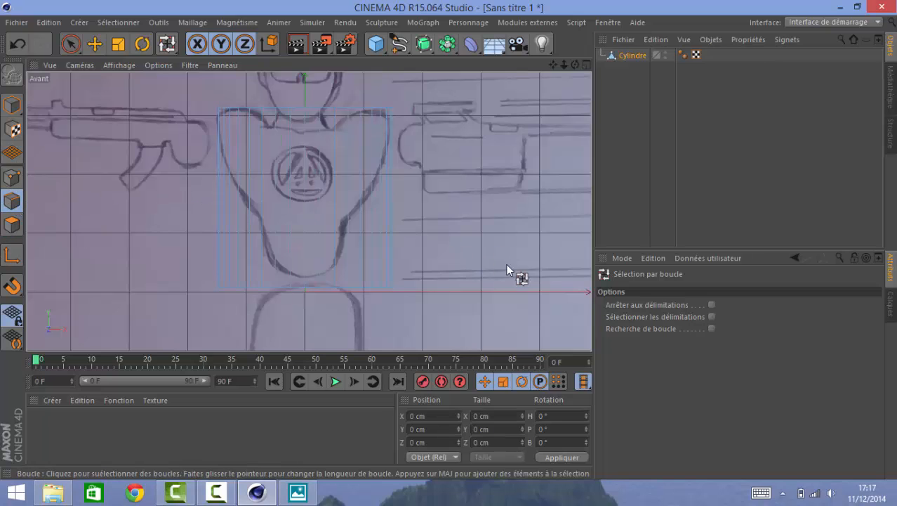
pyautogui.moveTo(655, 307); pyautogui.dragTo(416, 277)
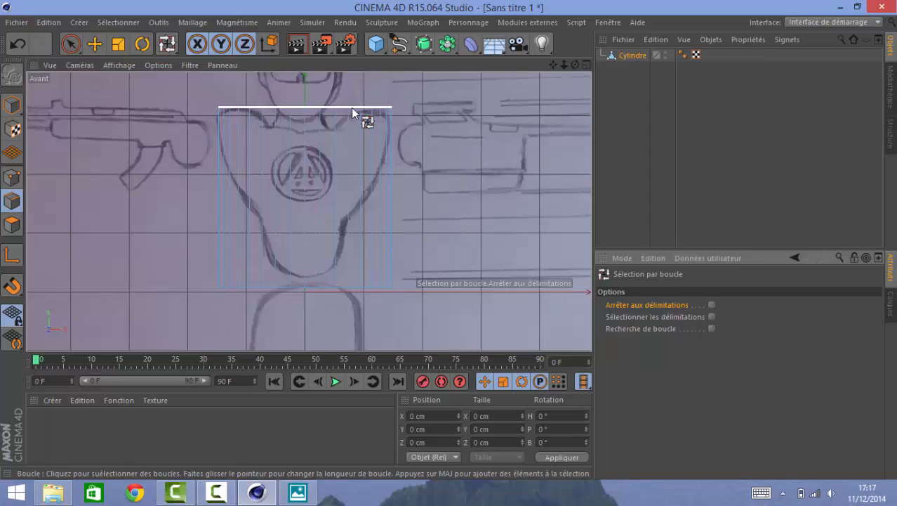
# Loop-select the cylinder's bottom edge and scale it in X to about 89 cm to narrow the waist.
pyautogui.click(311, 287)
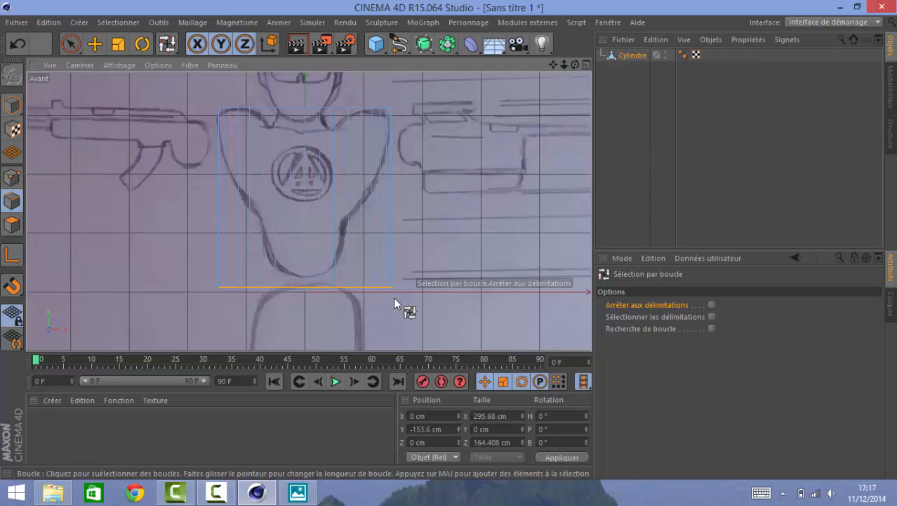
pyautogui.press('t')
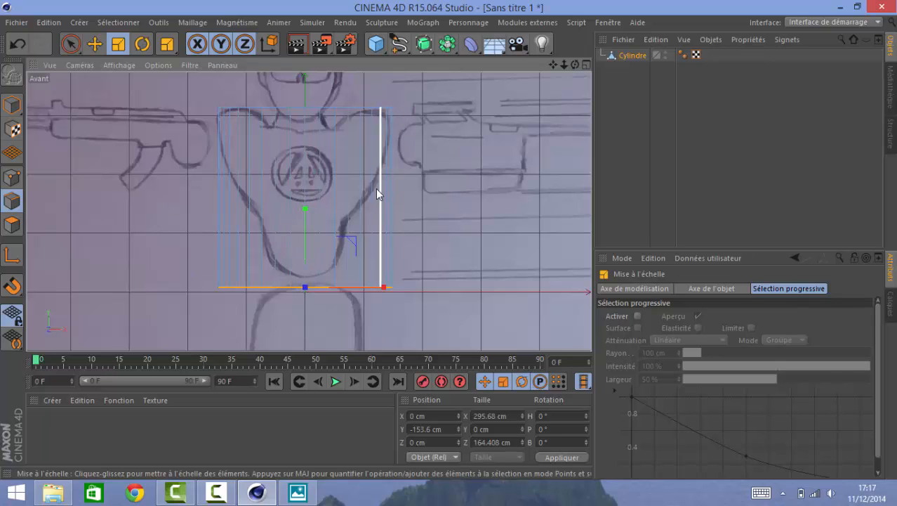
pyautogui.click(584, 64)
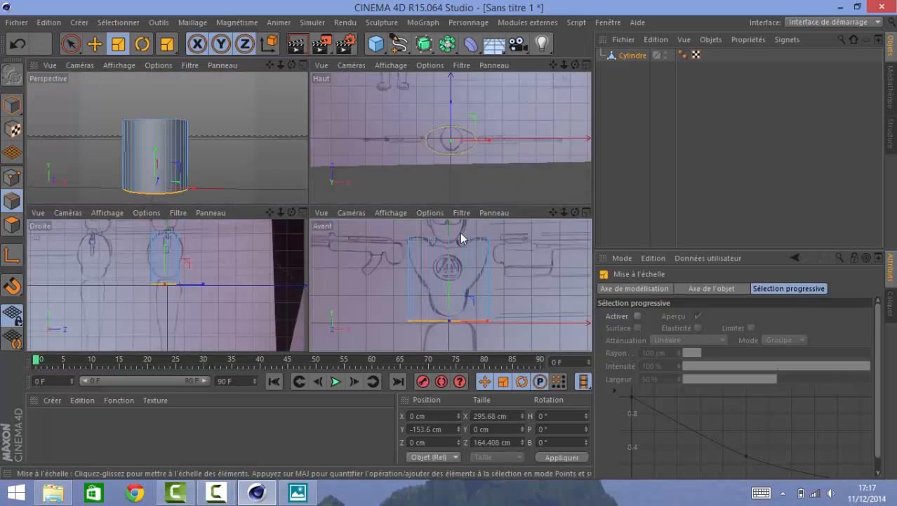
pyautogui.click(585, 212)
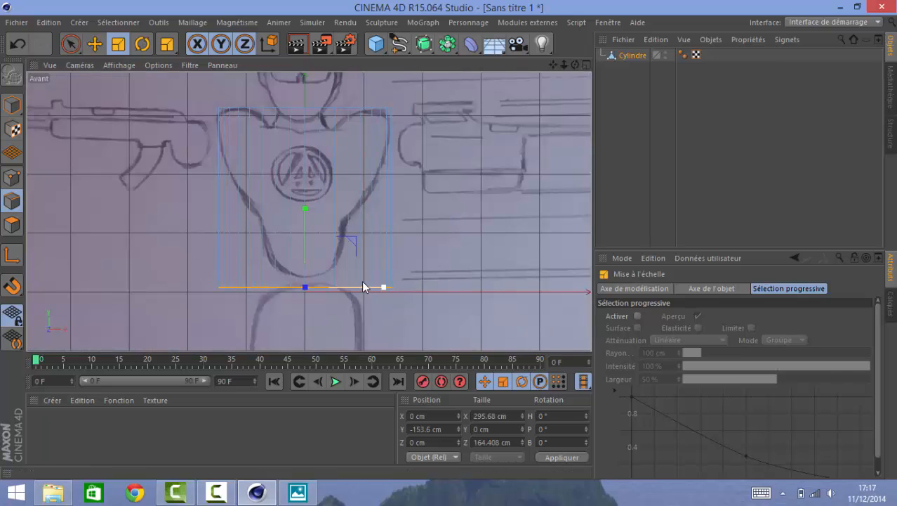
pyautogui.moveTo(363, 286); pyautogui.dragTo(330, 286)
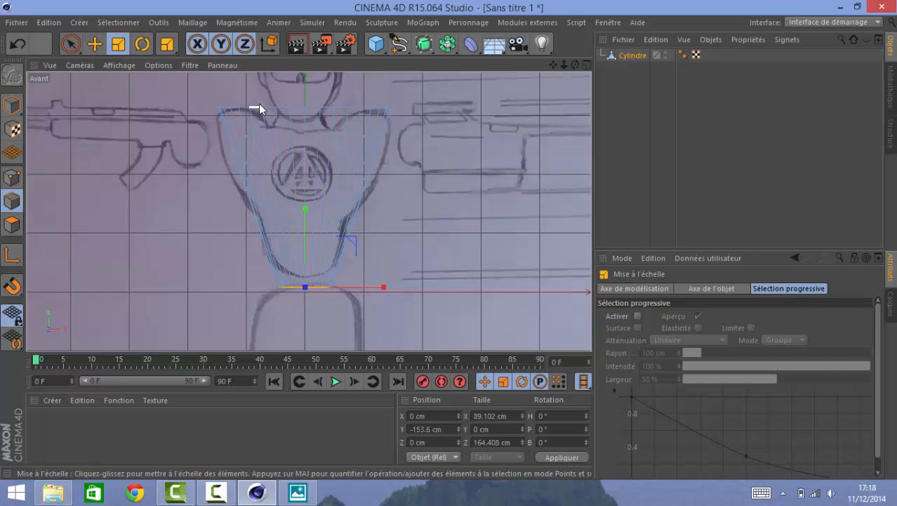
# Loop-select the cylinder's top edge and lower it to about Y 146 cm.
pyautogui.press('u')
pyautogui.press('l')
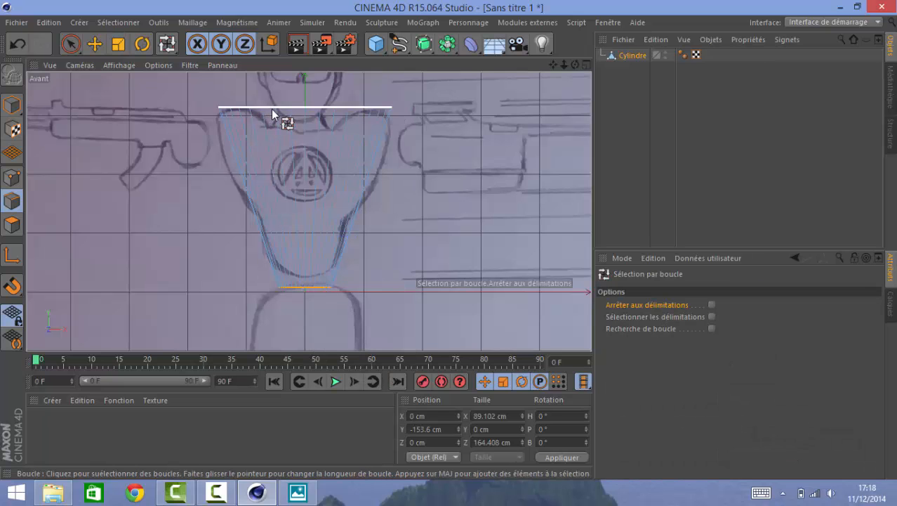
pyautogui.click(272, 114)
pyautogui.press('e')
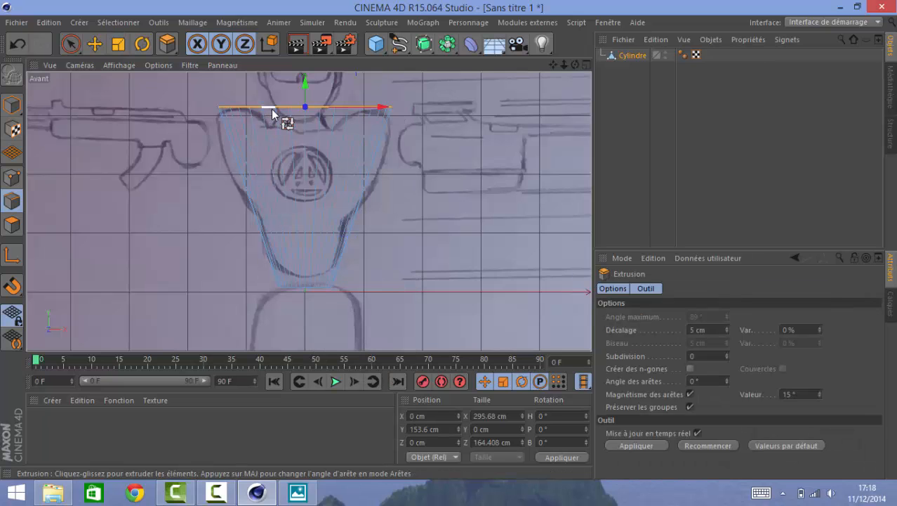
pyautogui.moveTo(306, 80); pyautogui.dragTo(308, 85)
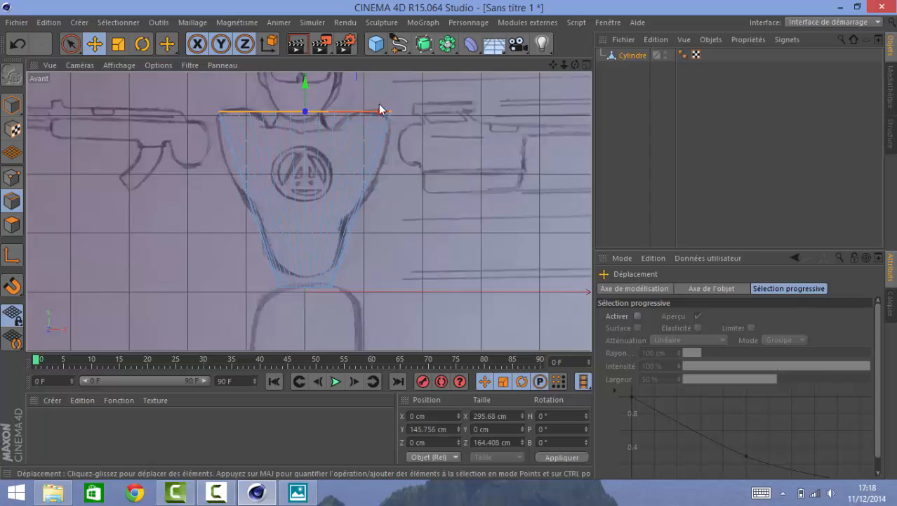
# Realign the Avant background image with the torso using offset X 666 and offset Y -118.
pyautogui.click(158, 65)
pyautogui.click(231, 313)
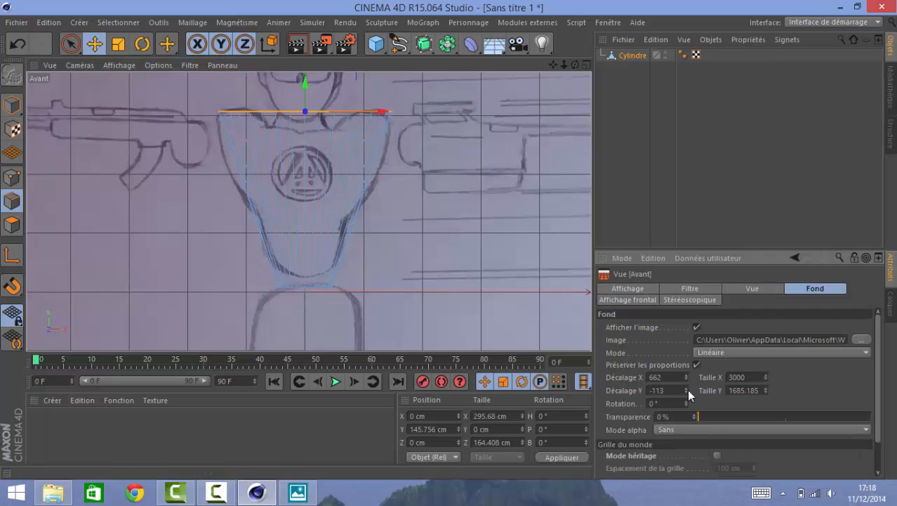
pyautogui.moveTo(688, 390); pyautogui.dragTo(688, 375)
pyautogui.moveTo(686, 377); pyautogui.dragTo(683, 377)
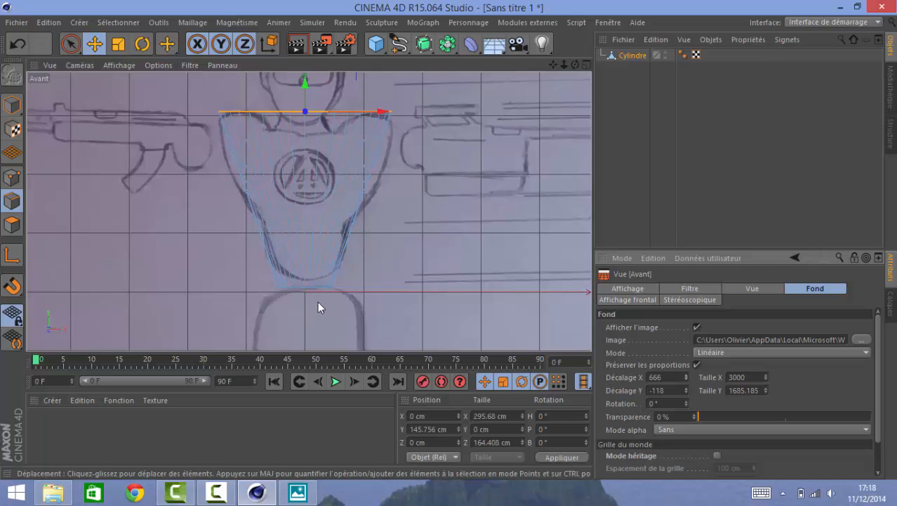
# Deselect the top edge loop and try to cut the torso with the Knife in Ligne mode.
pyautogui.rightClick(418, 259)
pyautogui.click(450, 232)
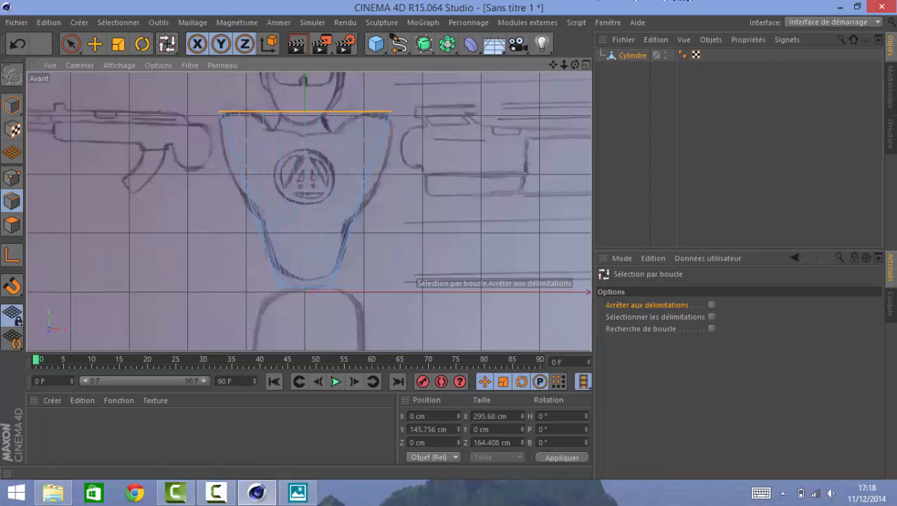
pyautogui.click(421, 221)
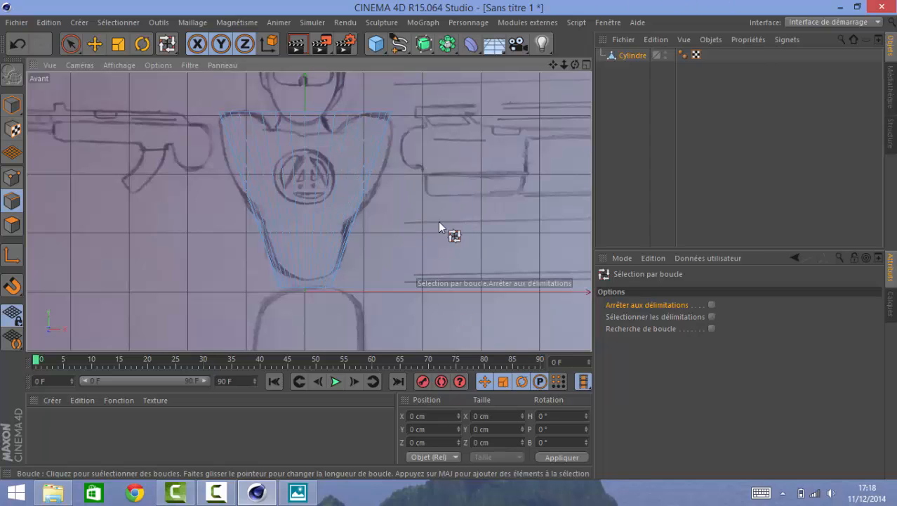
pyautogui.press('k')
pyautogui.press('k')
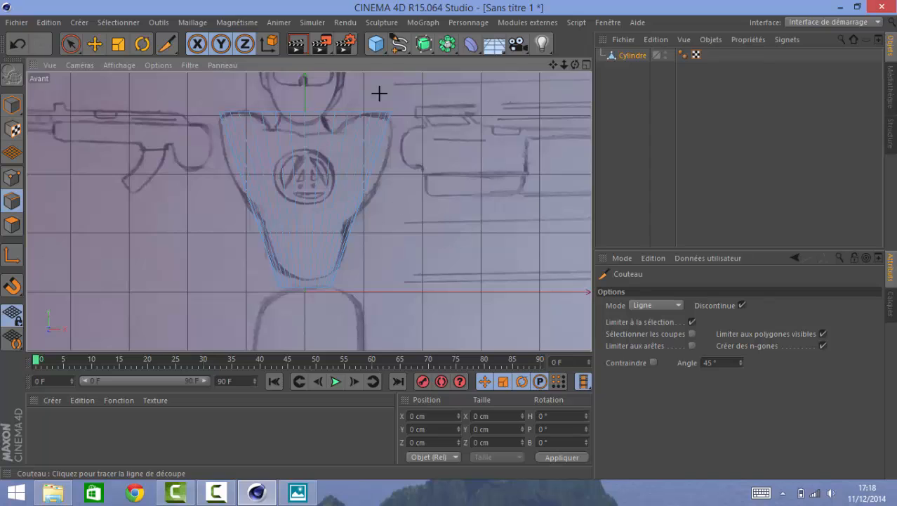
pyautogui.moveTo(372, 112); pyautogui.dragTo(326, 286)
pyautogui.moveTo(365, 162)
pyautogui.mouseDown()
pyautogui.moveTo(376, 167)
pyautogui.moveTo(367, 152)
pyautogui.mouseUp()
pyautogui.click(242, 273)
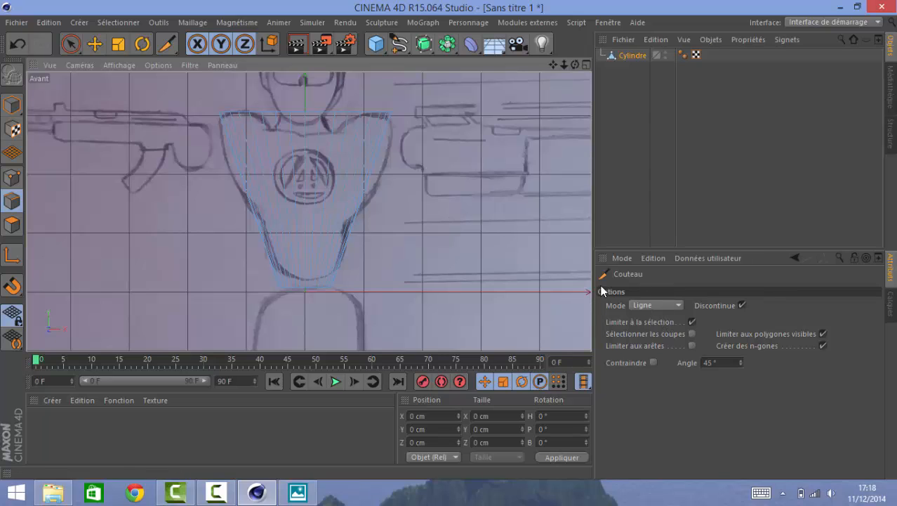
# Use the Knife in Boucle mode to cut horizontal edge loops around the torso at several heights.
pyautogui.click(669, 306)
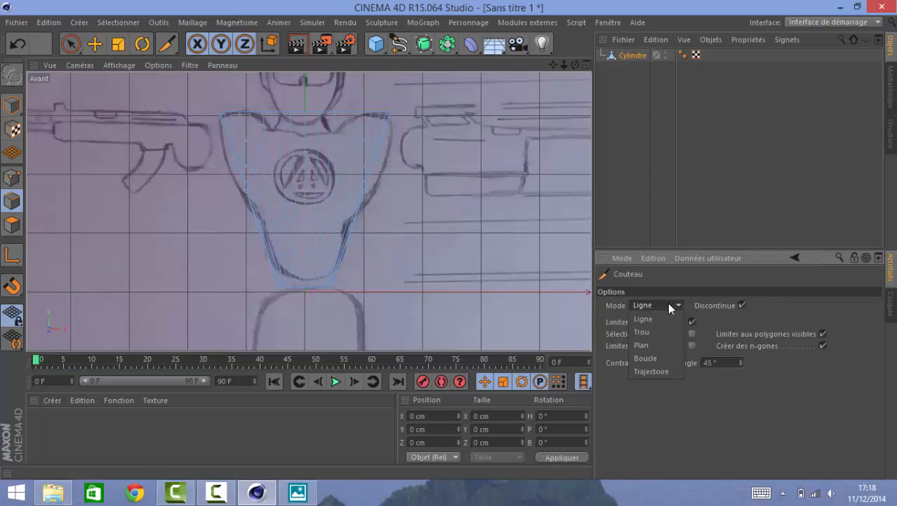
pyautogui.click(647, 358)
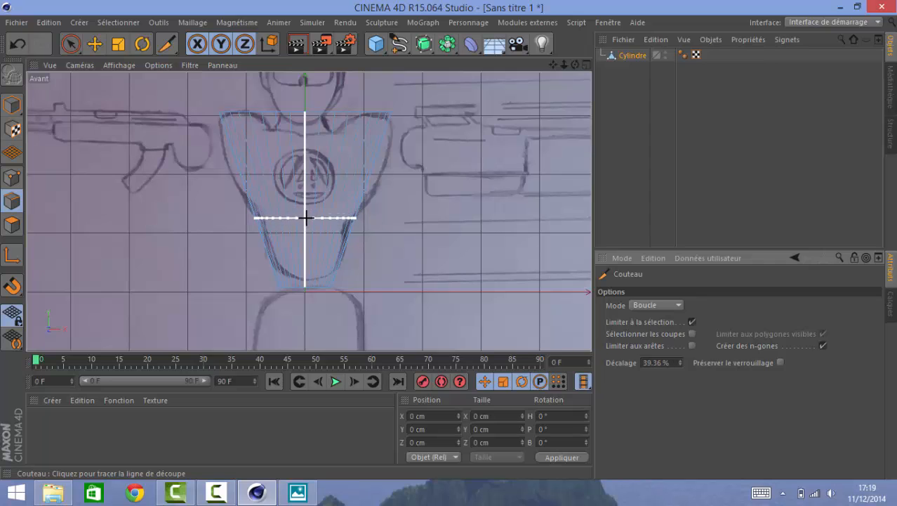
pyautogui.click(307, 218)
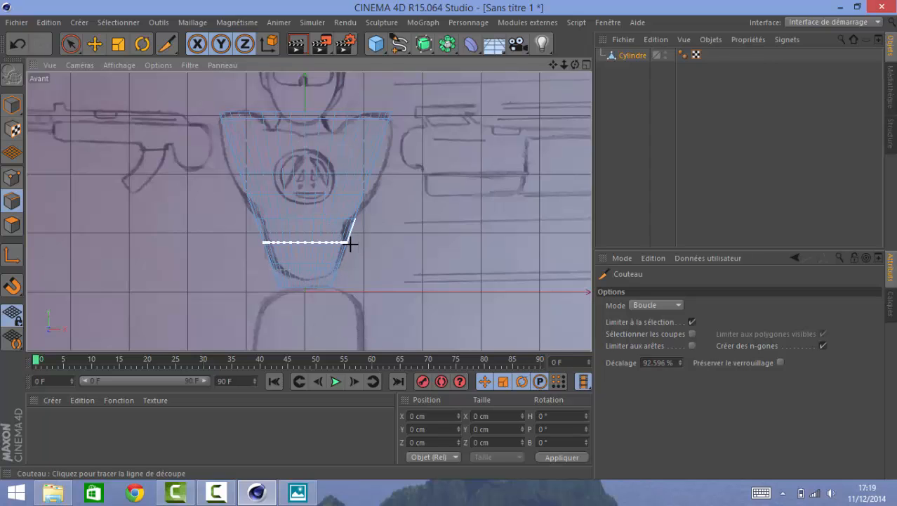
# Loop-select the horizontal edge loop just below the torso's top and adjust its X size to about 286 cm.
pyautogui.press('u')
pyautogui.press('l')
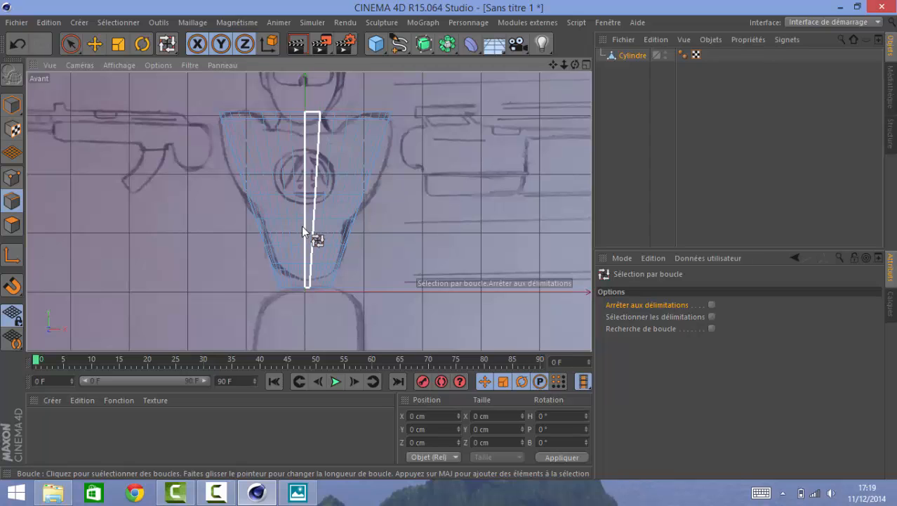
pyautogui.click(313, 124)
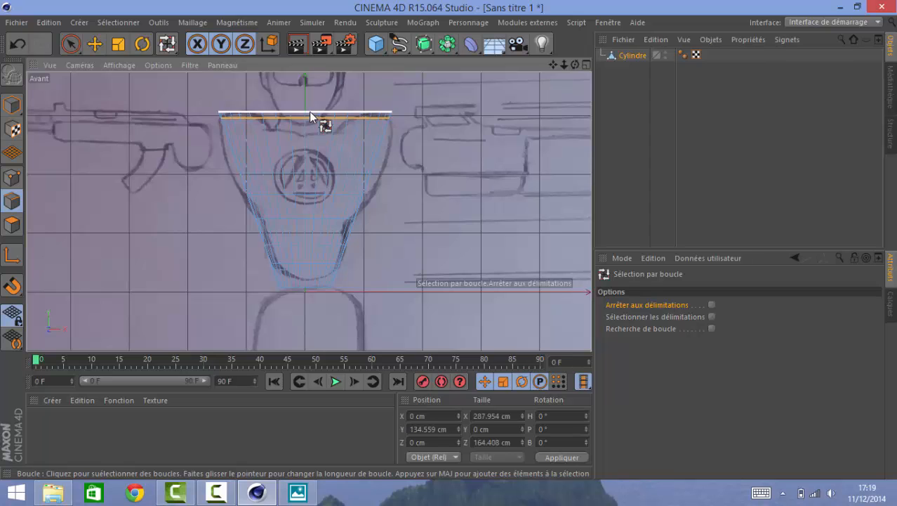
pyautogui.press('t')
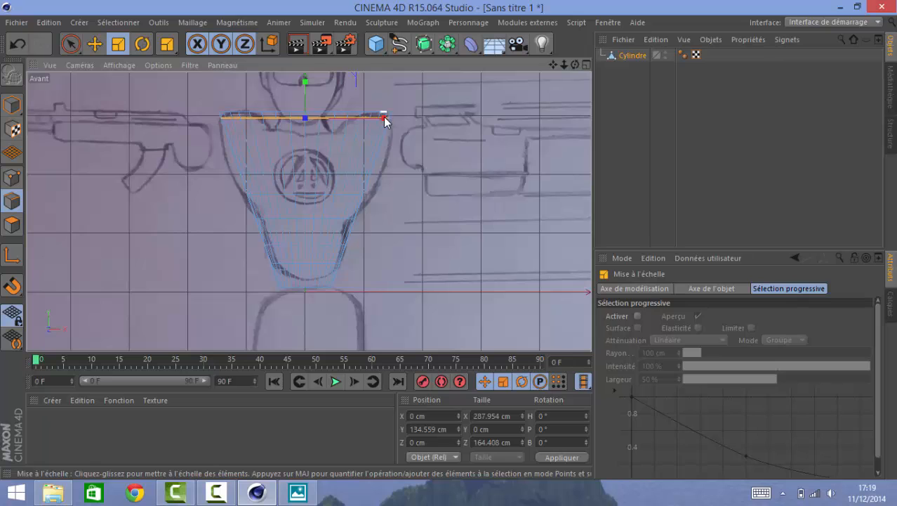
pyautogui.moveTo(385, 122); pyautogui.dragTo(385, 89)
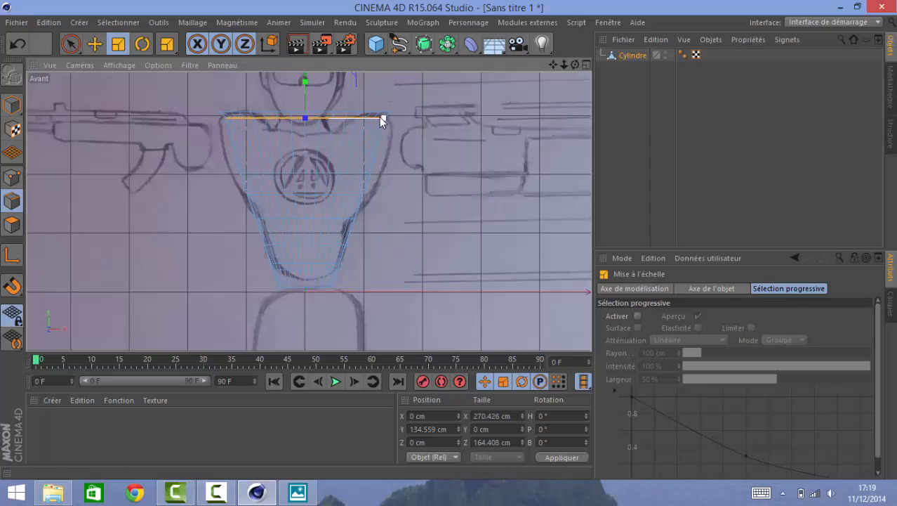
pyautogui.moveTo(382, 121); pyautogui.dragTo(358, 117)
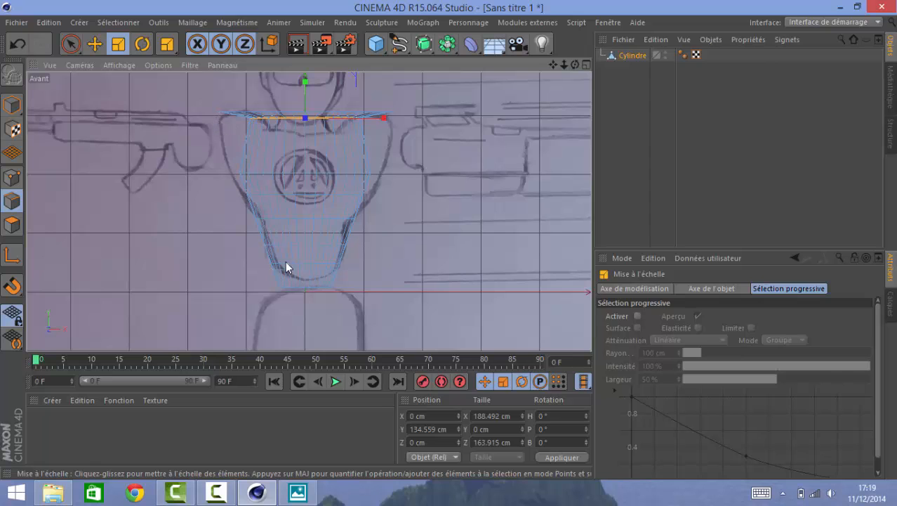
pyautogui.moveTo(394, 118); pyautogui.dragTo(422, 125)
pyautogui.scroll(-1, 397, 99)
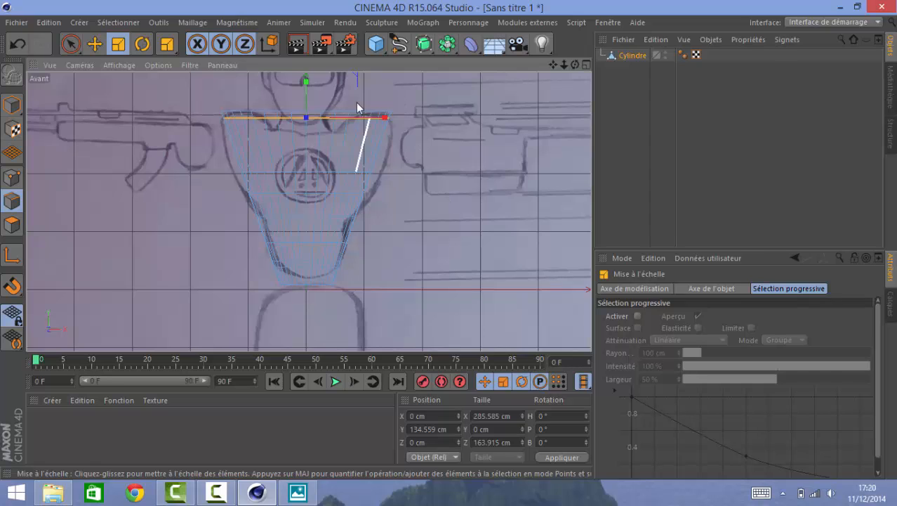
pyautogui.click(422, 53)
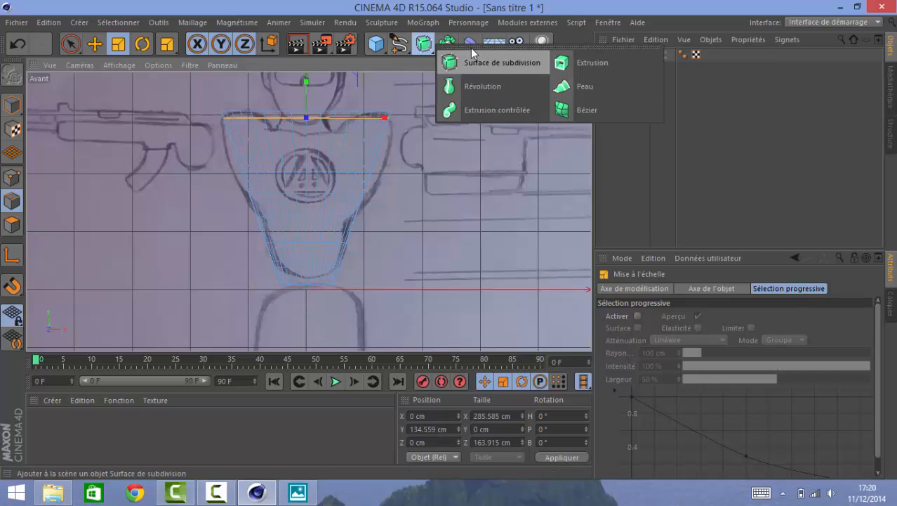
pyautogui.click(434, 44)
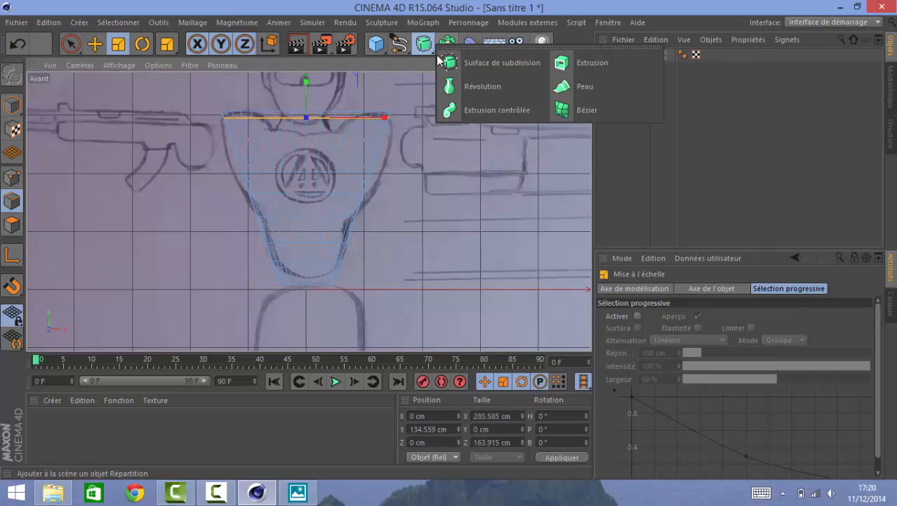
pyautogui.click(447, 43)
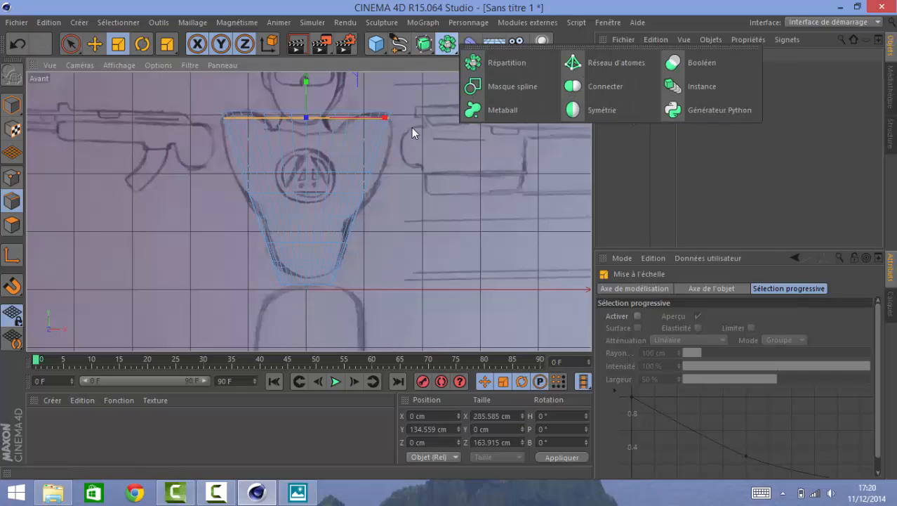
pyautogui.click(374, 62)
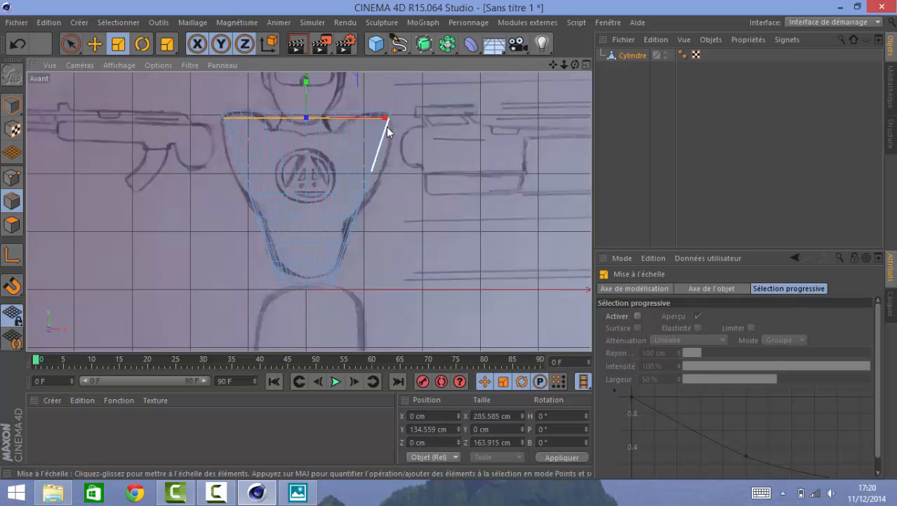
# Loop-select the horizontal edge loop through the chest emblem's centre and scale its X size to about 255 cm.
pyautogui.moveTo(382, 124); pyautogui.dragTo(382, 124)
pyautogui.press('u')
pyautogui.press('l')
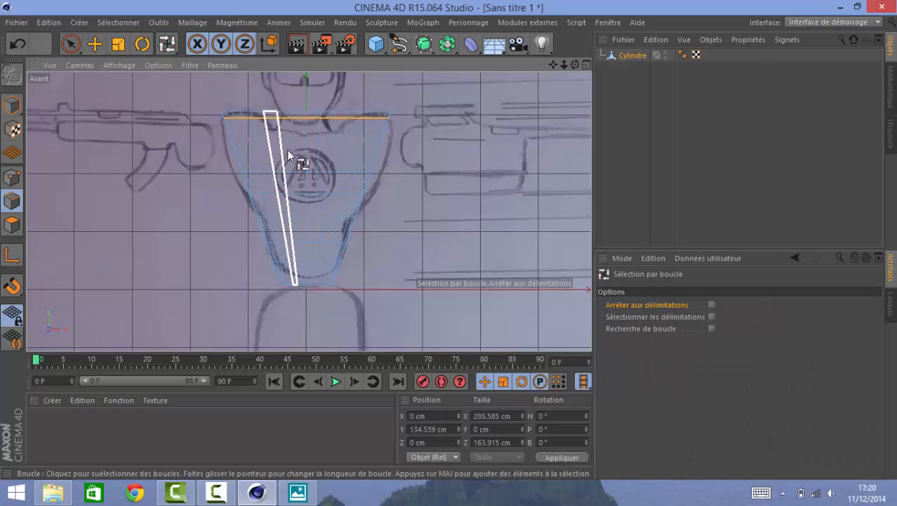
pyautogui.click(299, 172)
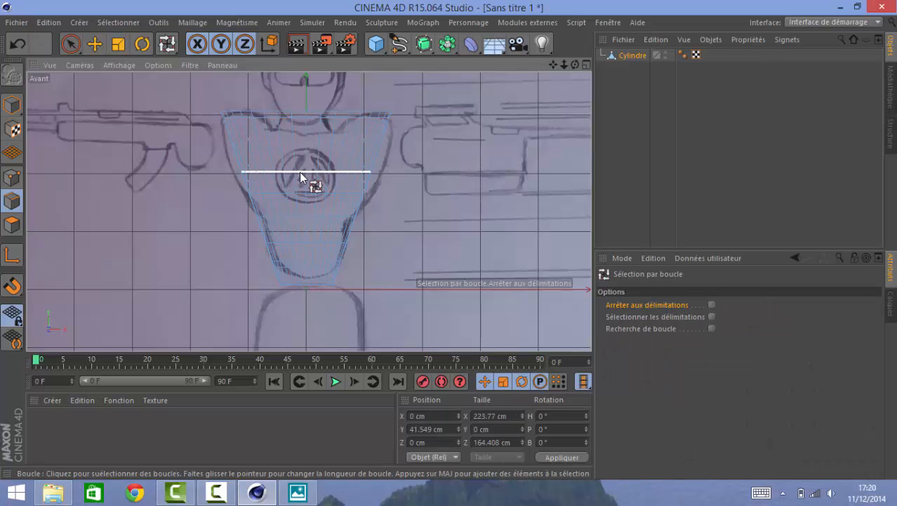
pyautogui.press('t')
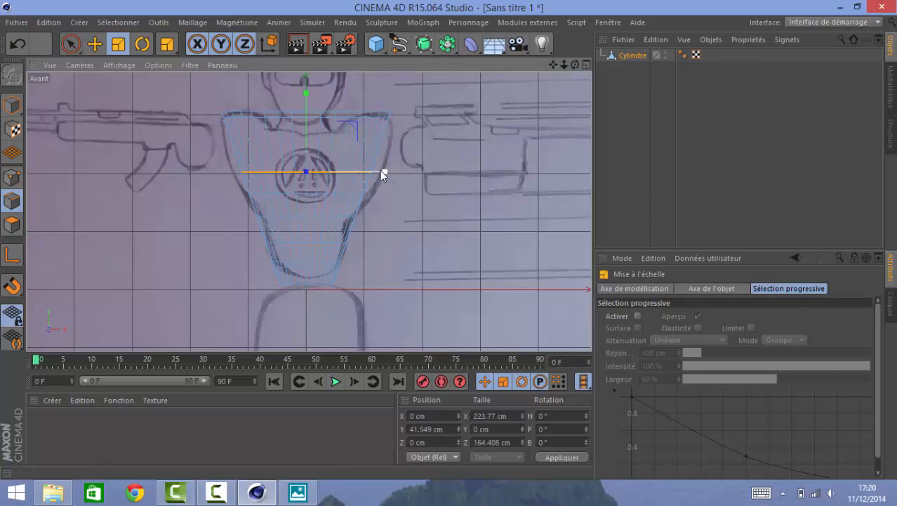
pyautogui.moveTo(383, 175); pyautogui.dragTo(391, 174)
# Loop-select the next edge loop down, near the emblem's lower edge, and scale its X size to about 221 cm.
pyautogui.press('u')
pyautogui.press('l')
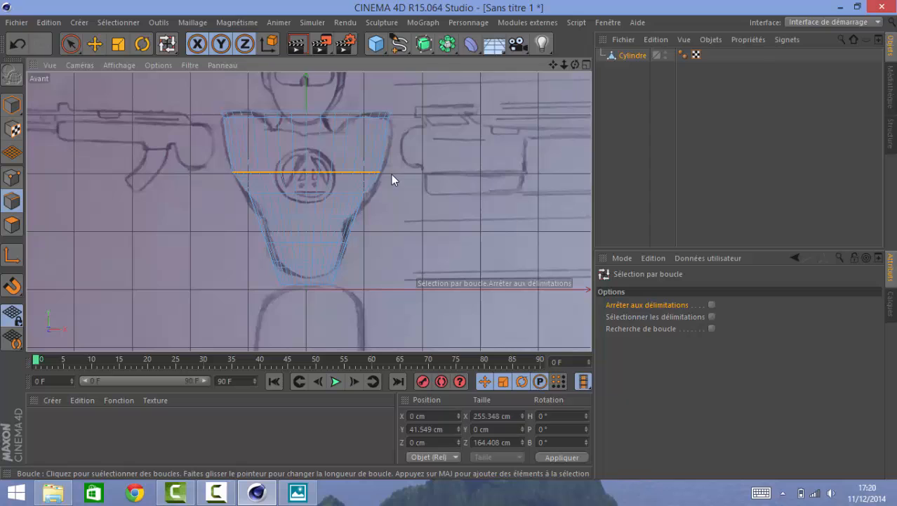
pyautogui.click(342, 198)
pyautogui.press('t')
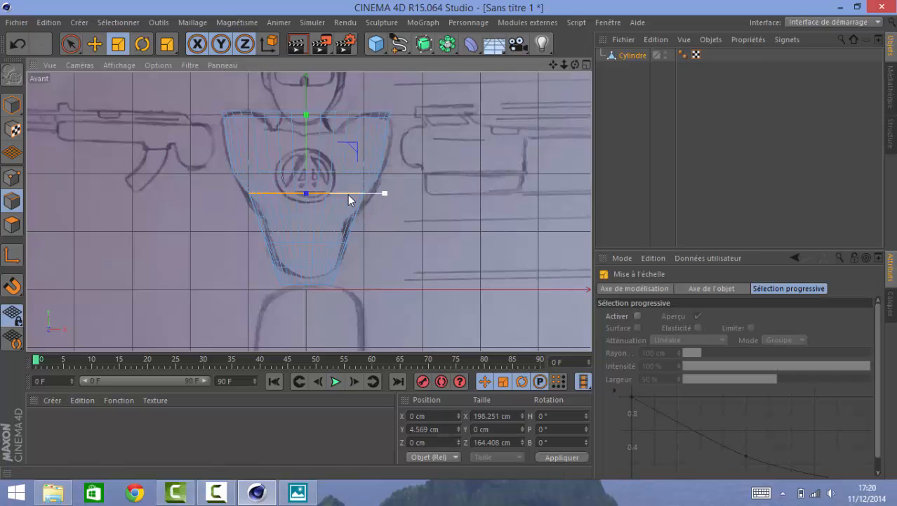
pyautogui.moveTo(394, 193)
pyautogui.mouseDown()
pyautogui.moveTo(424, 196)
pyautogui.moveTo(376, 204)
pyautogui.moveTo(391, 200)
pyautogui.mouseUp()
# Loop-select the edge loop at the waist, where the sketch narrows, and scale its X size to about 140 cm.
pyautogui.press('u')
pyautogui.press('l')
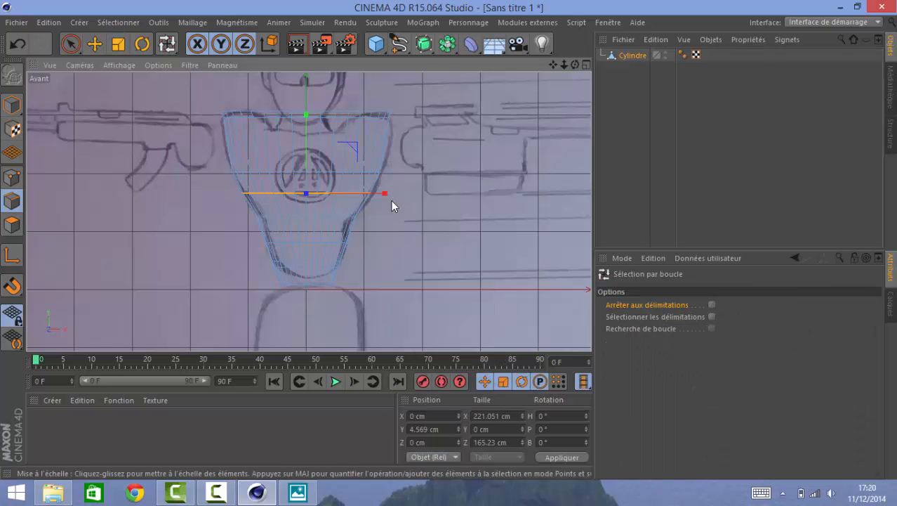
pyautogui.click(348, 221)
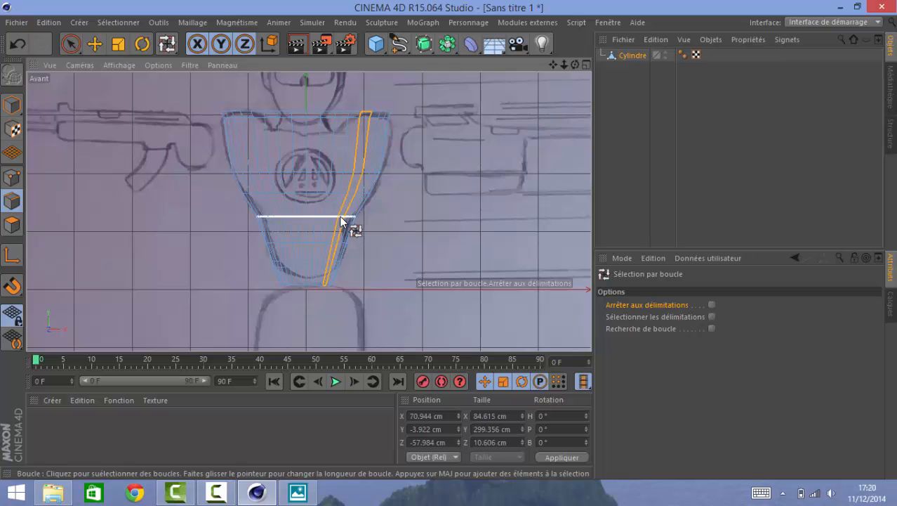
pyautogui.click(345, 220)
pyautogui.press('t')
pyautogui.moveTo(389, 220); pyautogui.dragTo(358, 221)
# Loop-select the edge loop just below the waist and scale its X size to about 126 cm.
pyautogui.press('u')
pyautogui.press('l')
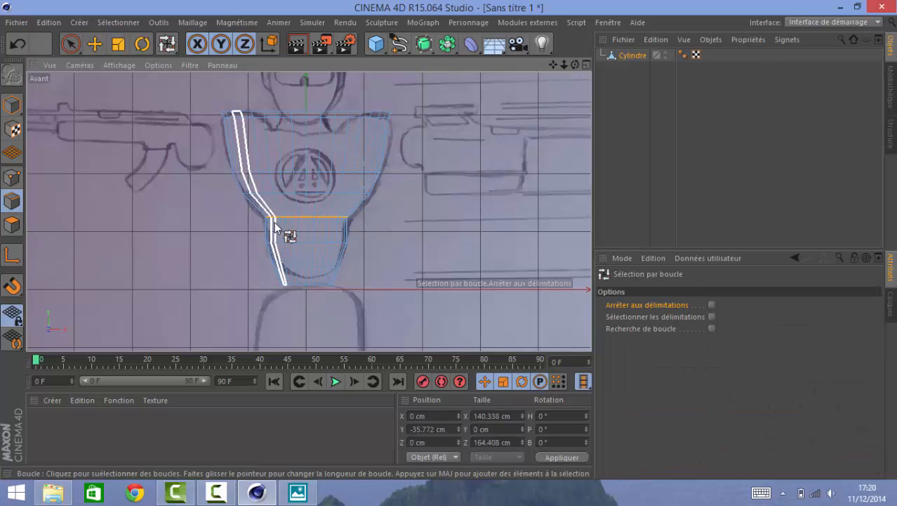
pyautogui.click(298, 240)
pyautogui.click(303, 243)
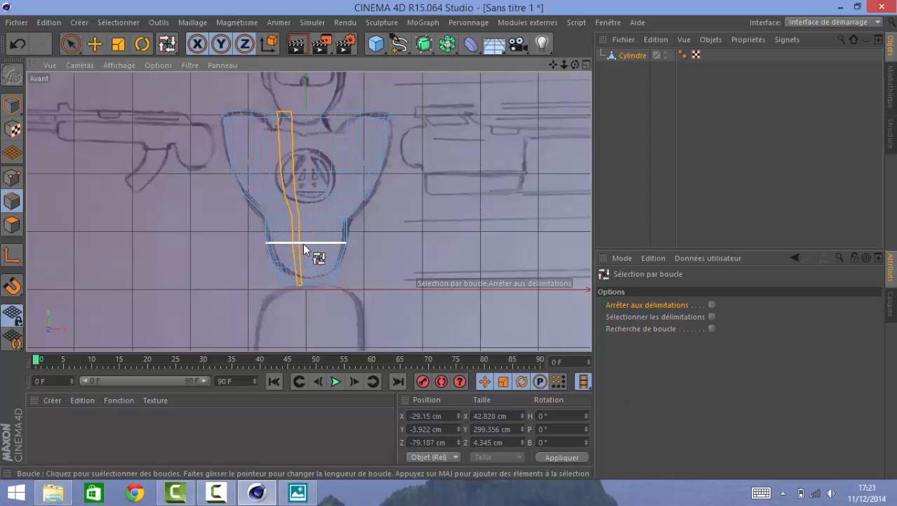
pyautogui.press('t')
pyautogui.moveTo(302, 243); pyautogui.dragTo(379, 241)
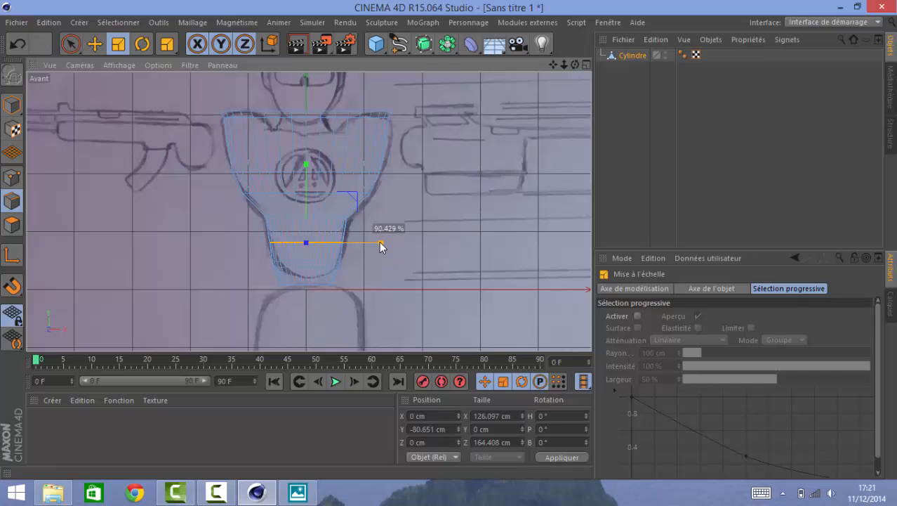
# Loop-select the edge loop at about Y -112 cm, near the torso's lower end, and scale its X size to about 99 cm.
pyautogui.press('u')
pyautogui.press('l')
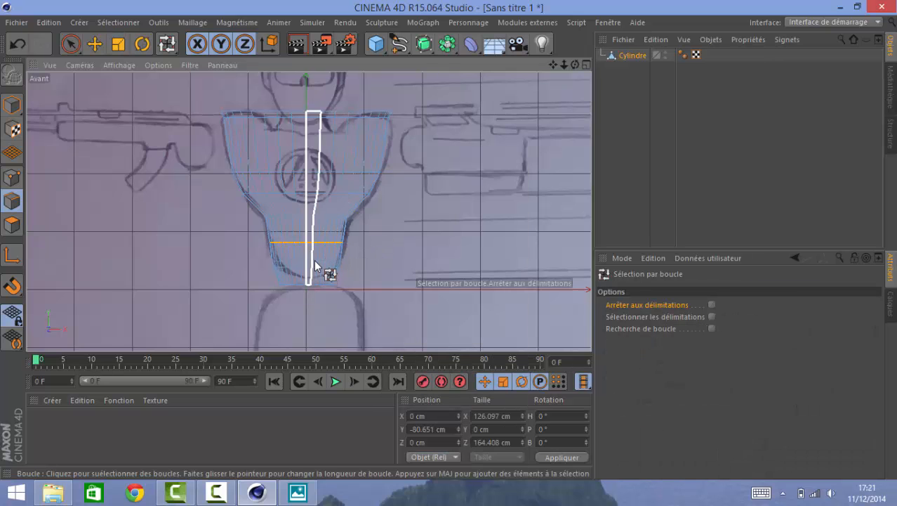
pyautogui.click(315, 264)
pyautogui.press('t')
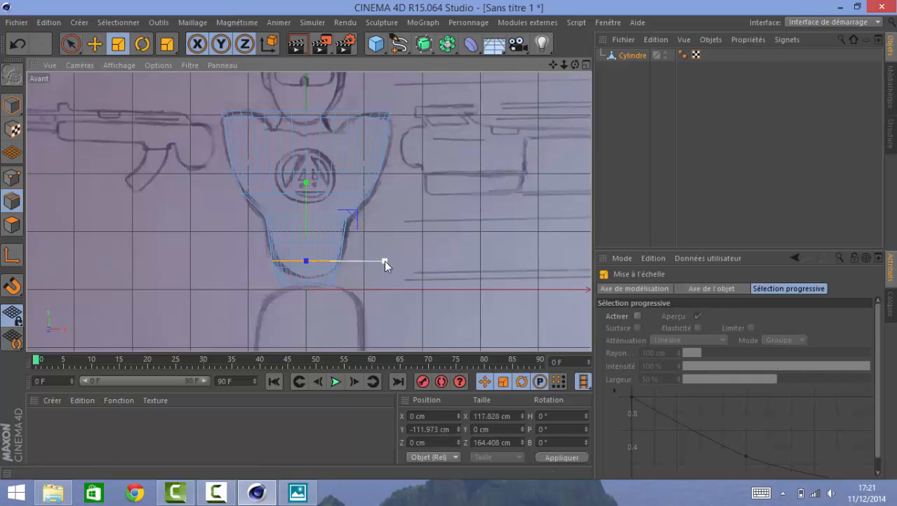
pyautogui.moveTo(384, 262); pyautogui.dragTo(373, 260)
pyautogui.press('u')
pyautogui.press('l')
pyautogui.press('t')
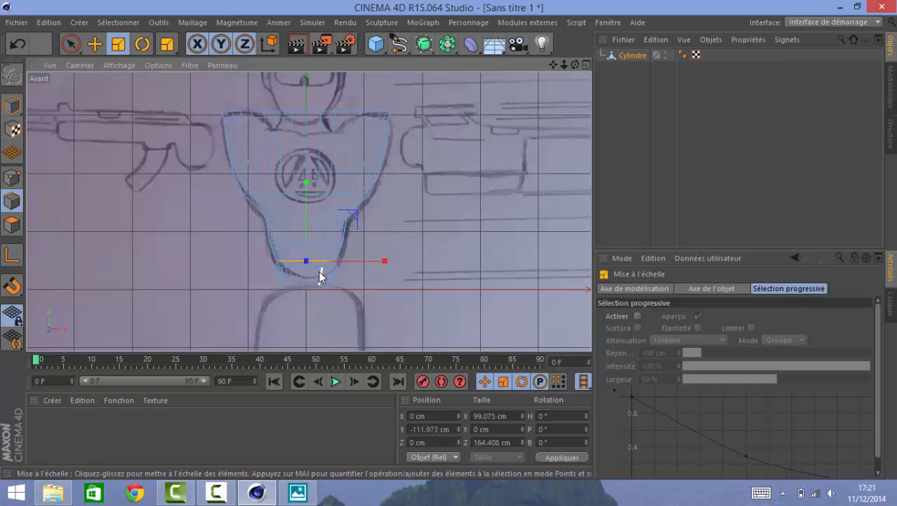
# Loop-select the edge loop at about Y -123 cm and narrow it along X to match the sketch's lower curve.
pyautogui.press('u')
pyautogui.press('l')
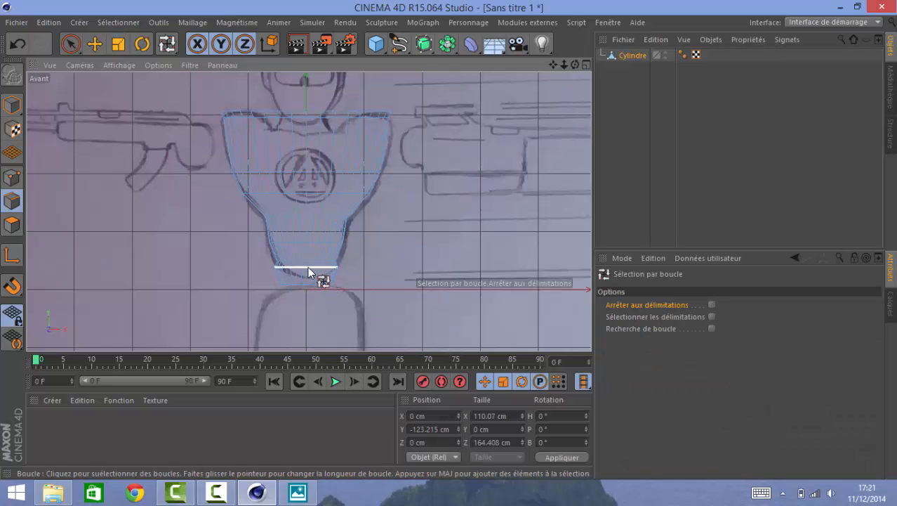
pyautogui.click(308, 266)
pyautogui.press('t')
pyautogui.moveTo(362, 263)
pyautogui.mouseDown()
pyautogui.moveTo(388, 269)
pyautogui.moveTo(344, 276)
pyautogui.moveTo(358, 268)
pyautogui.mouseUp()
# Loop-select the torso's bottom edge loop and move it vertically to about Y -160 cm.
pyautogui.press('u')
pyautogui.press('l')
pyautogui.click(309, 283)
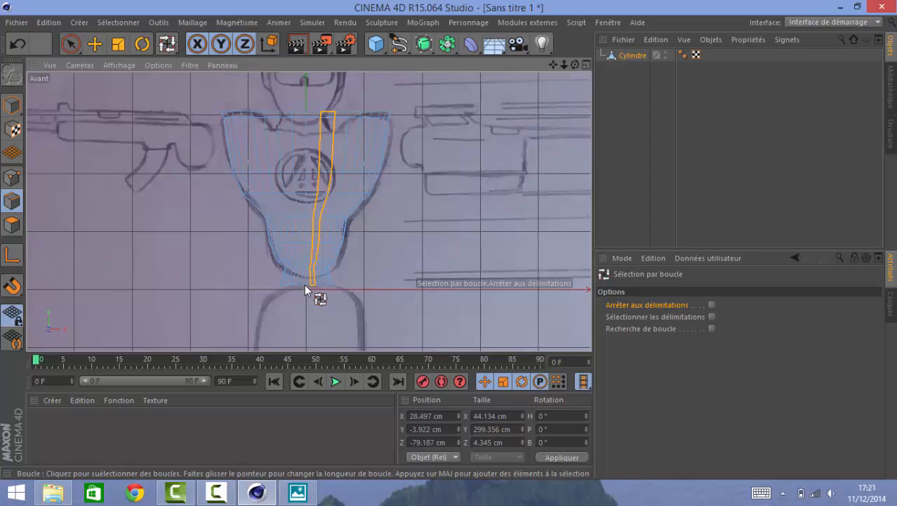
pyautogui.click(307, 285)
pyautogui.press('e')
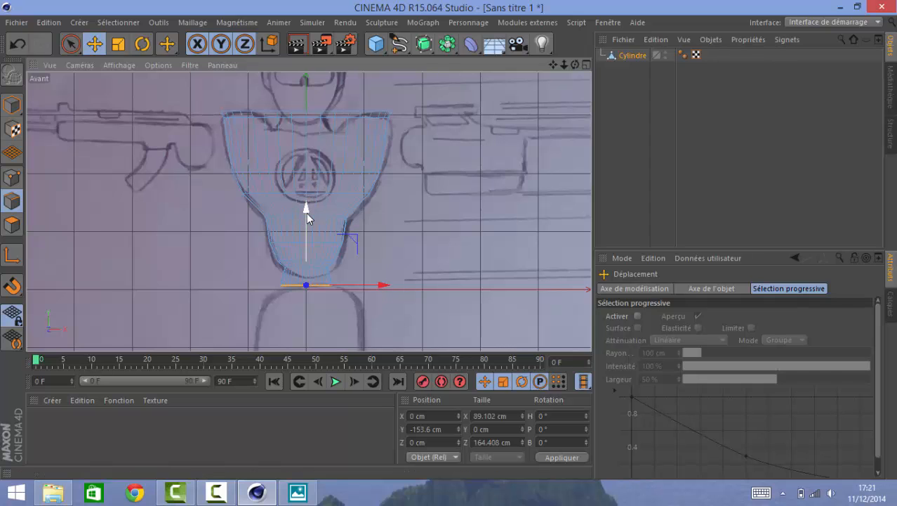
pyautogui.moveTo(306, 212)
pyautogui.mouseDown()
pyautogui.moveTo(309, 199)
pyautogui.moveTo(308, 222)
pyautogui.moveTo(311, 194)
pyautogui.moveTo(311, 204)
pyautogui.mouseUp()
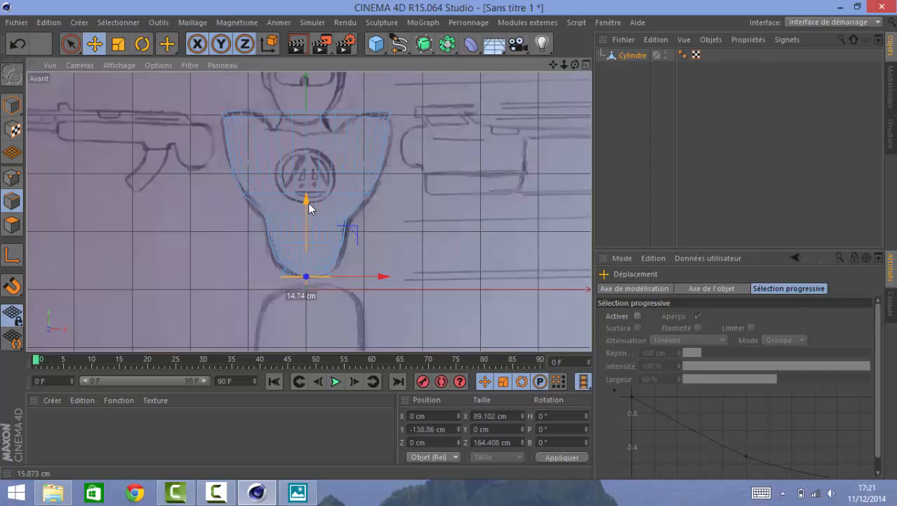
pyautogui.moveTo(309, 203)
pyautogui.mouseDown()
pyautogui.moveTo(322, 174)
pyautogui.moveTo(318, 226)
pyautogui.moveTo(315, 215)
pyautogui.mouseUp()
# Scale the bottom edge loop's X size to about 60 cm.
pyautogui.press('t')
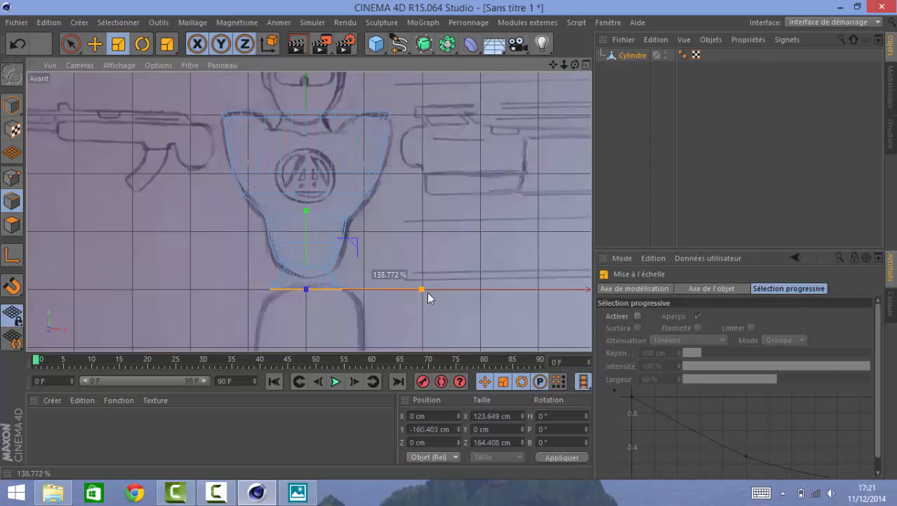
pyautogui.moveTo(478, 288); pyautogui.dragTo(481, 289)
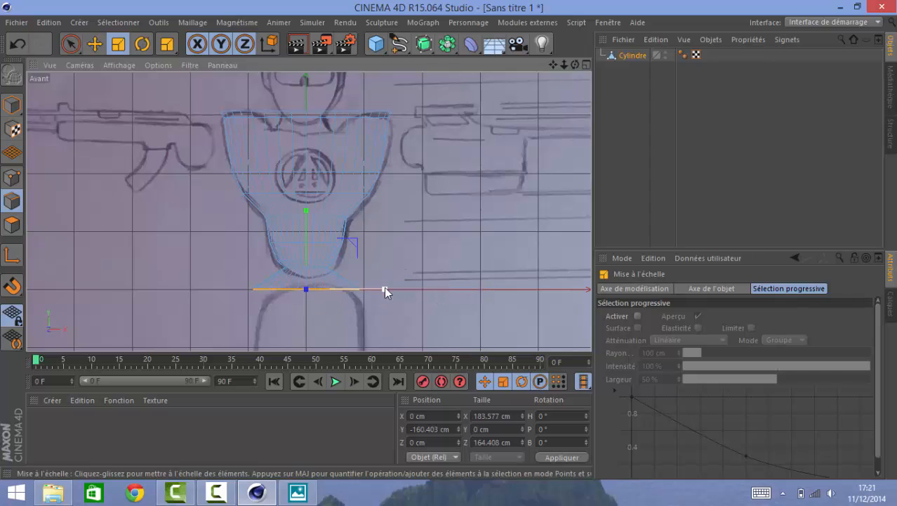
pyautogui.moveTo(386, 289); pyautogui.dragTo(318, 290)
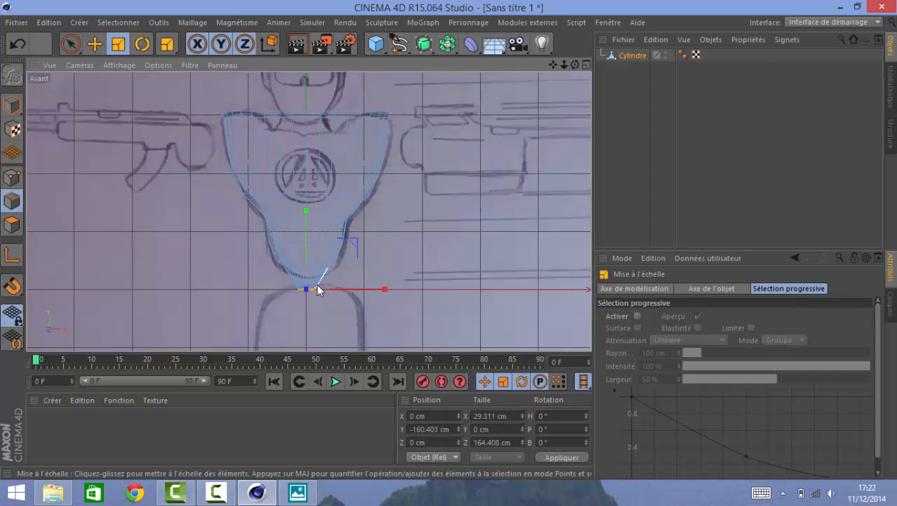
pyautogui.click(492, 415)
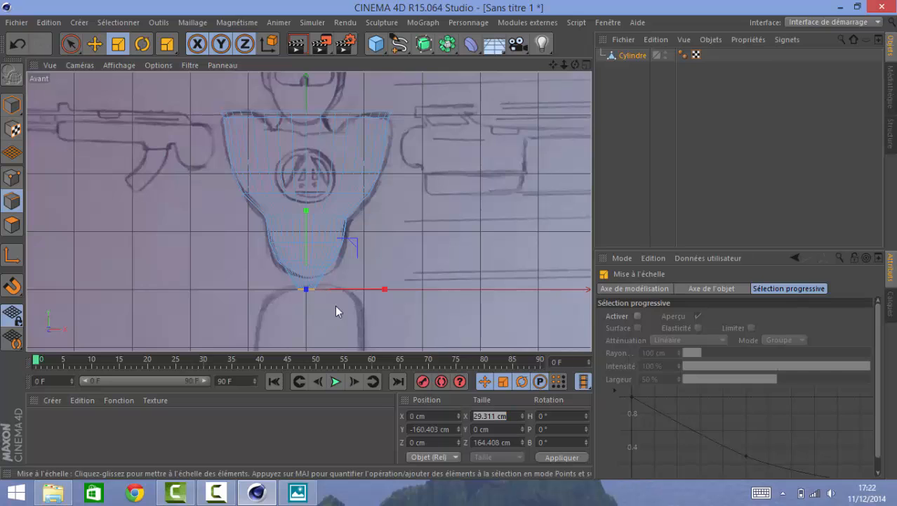
pyautogui.moveTo(394, 289); pyautogui.dragTo(481, 289)
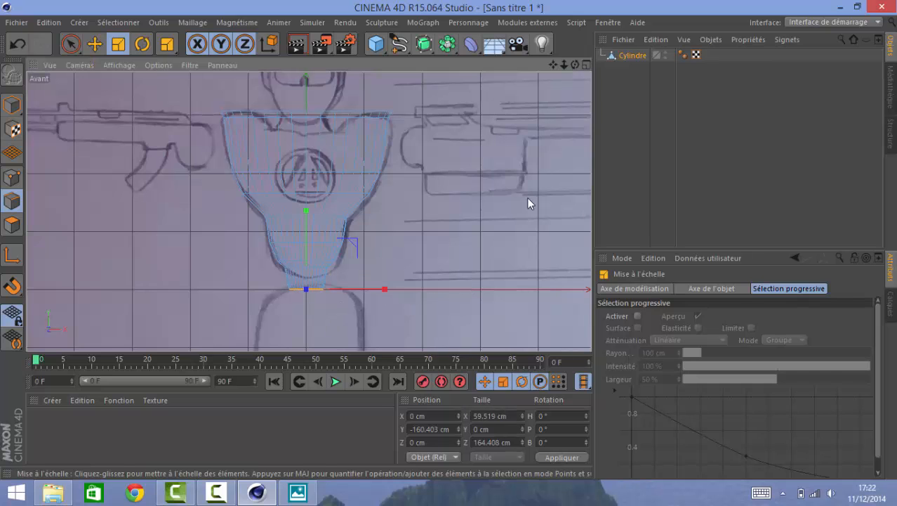
# In the perspective view, weld the bottom edge loop to its centre point with Soudure to close the torso's underside.
pyautogui.click(587, 64)
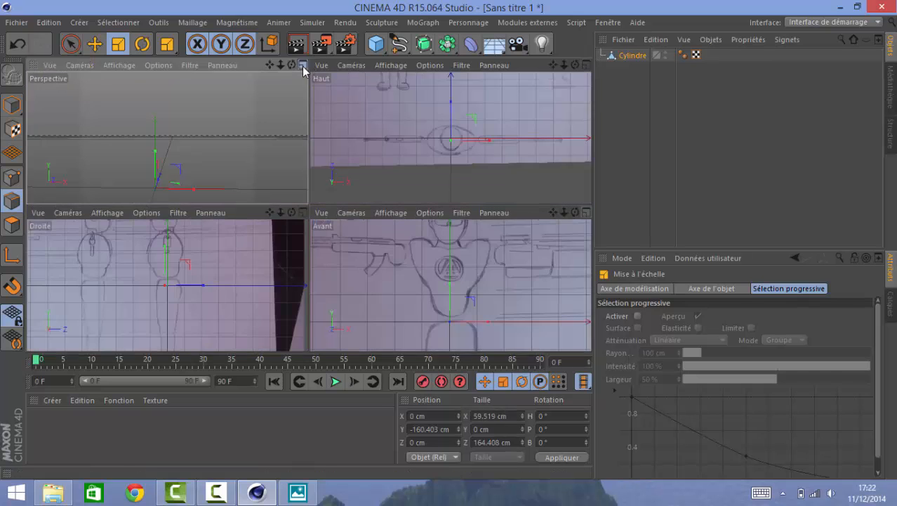
pyautogui.click(302, 65)
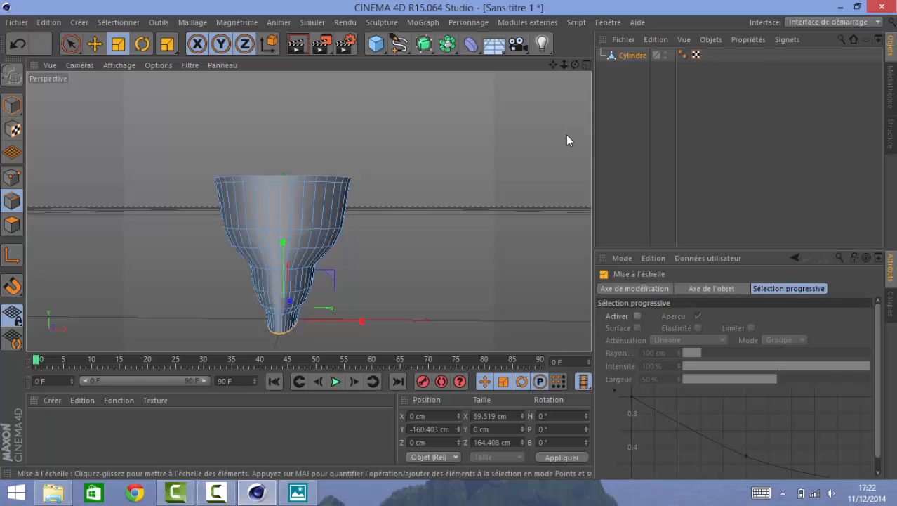
pyautogui.moveTo(575, 64); pyautogui.dragTo(374, 164)
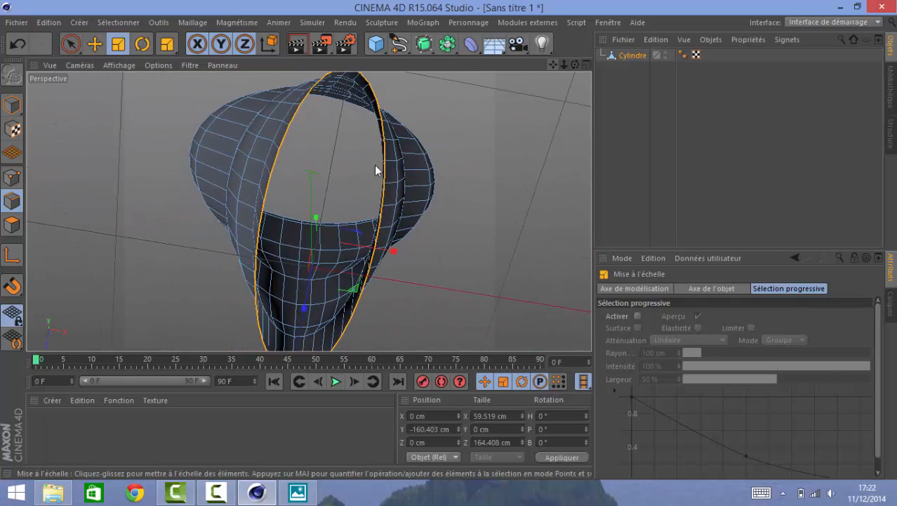
pyautogui.rightClick(269, 179)
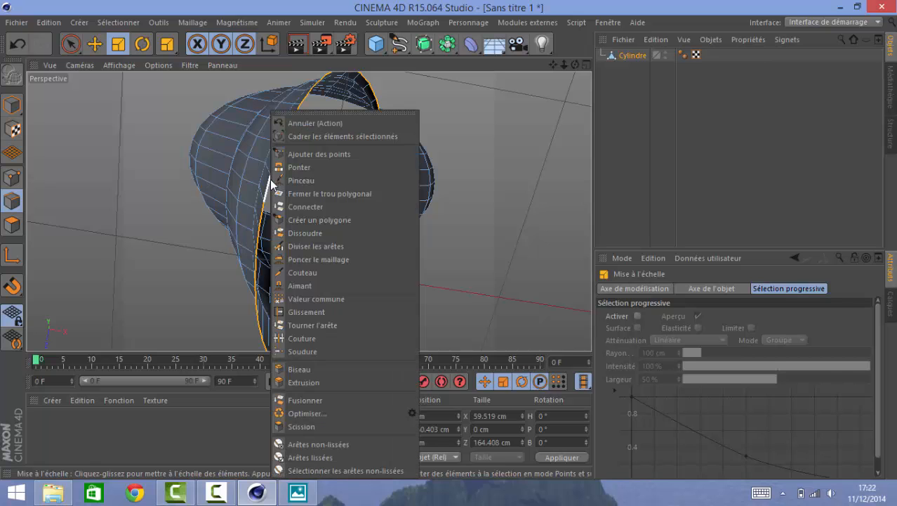
pyautogui.click(314, 354)
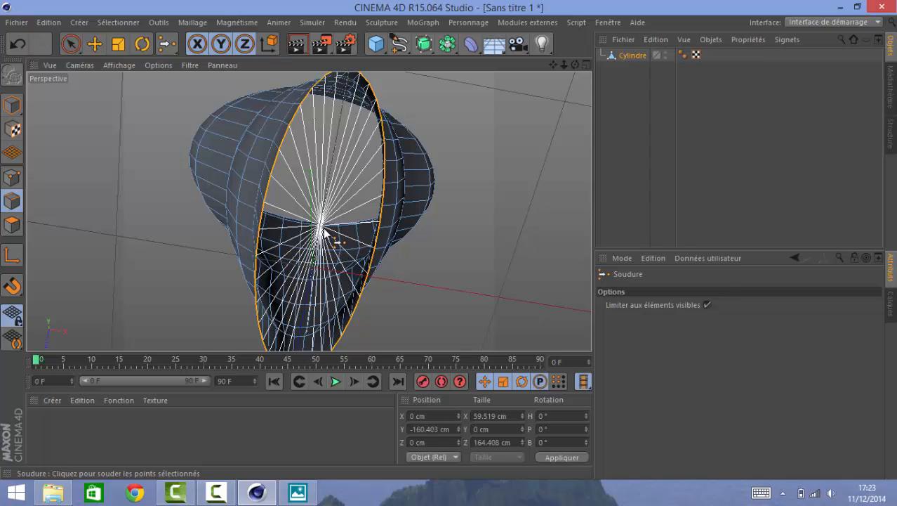
pyautogui.click(324, 232)
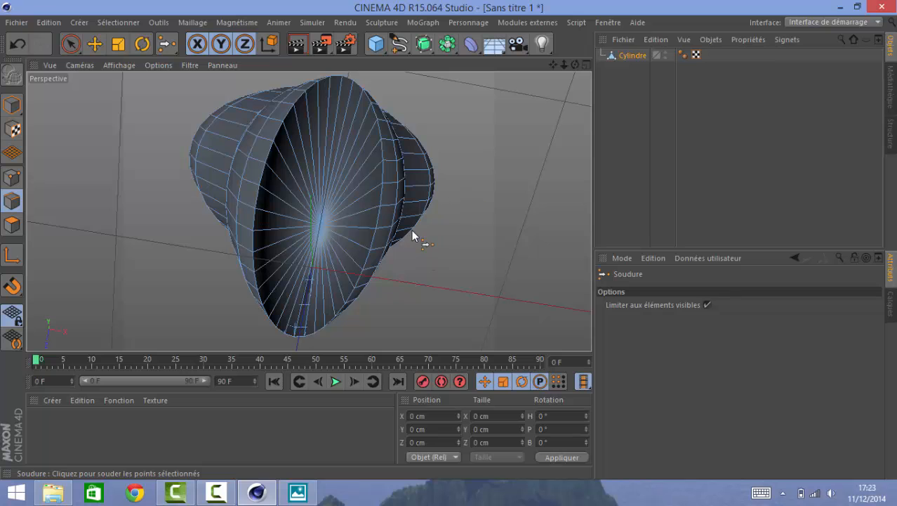
pyautogui.moveTo(576, 65); pyautogui.dragTo(308, 212)
pyautogui.hotkey('ctrl', 'z')
pyautogui.moveTo(577, 66); pyautogui.dragTo(407, 138)
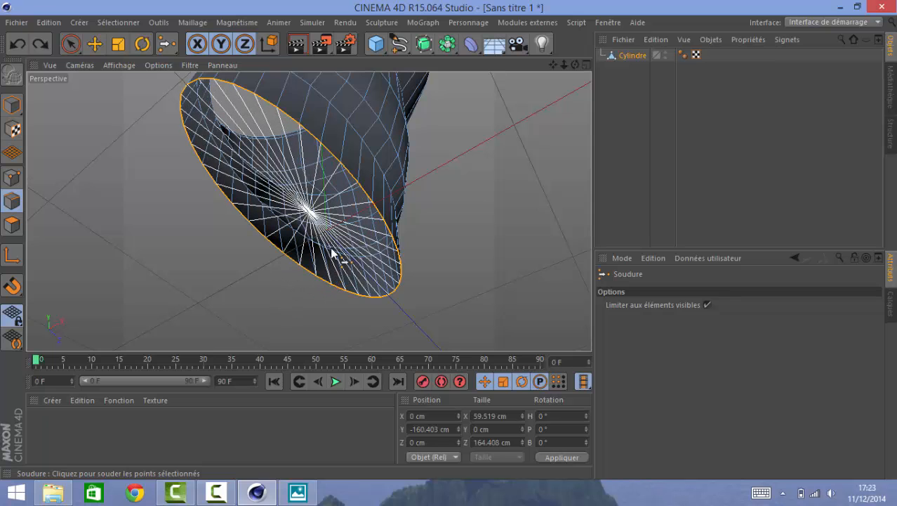
pyautogui.click(301, 208)
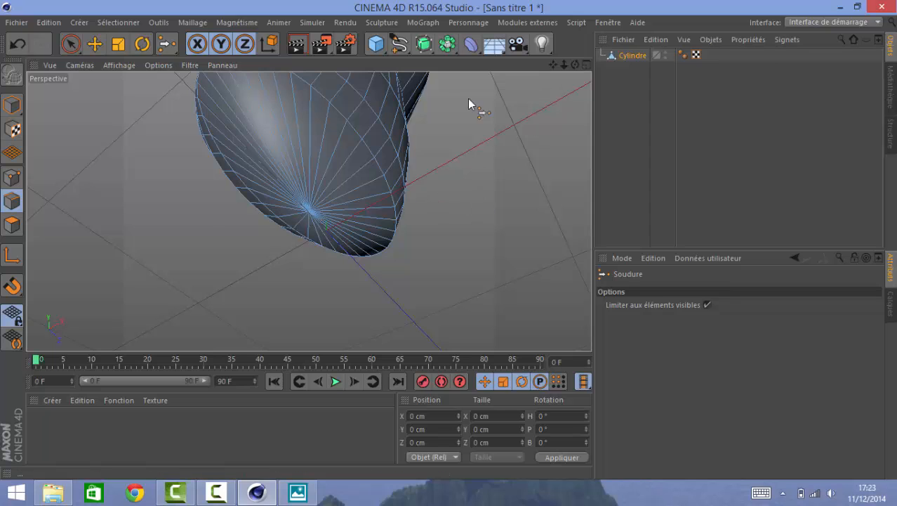
# Select the welded centre point in point mode, lower it to about Y -181 cm, and return to the four-view layout.
pyautogui.click(11, 181)
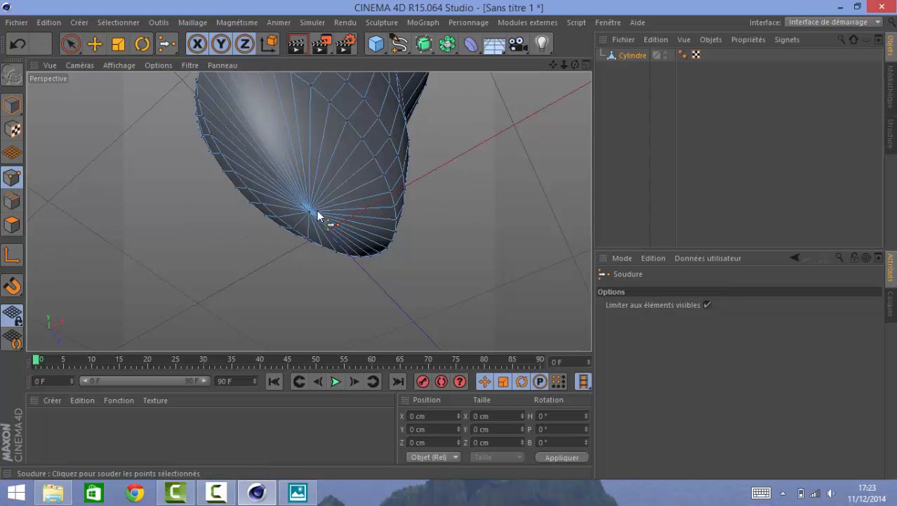
pyautogui.click(71, 43)
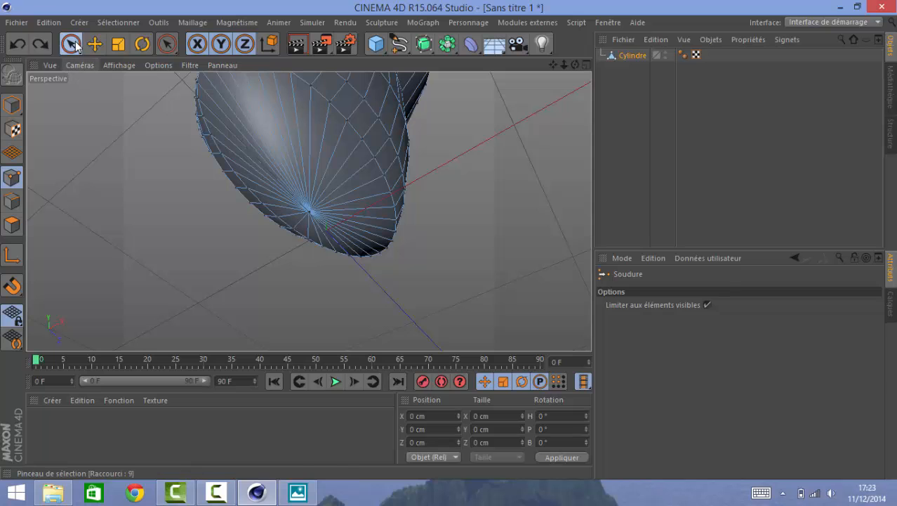
pyautogui.click(306, 217)
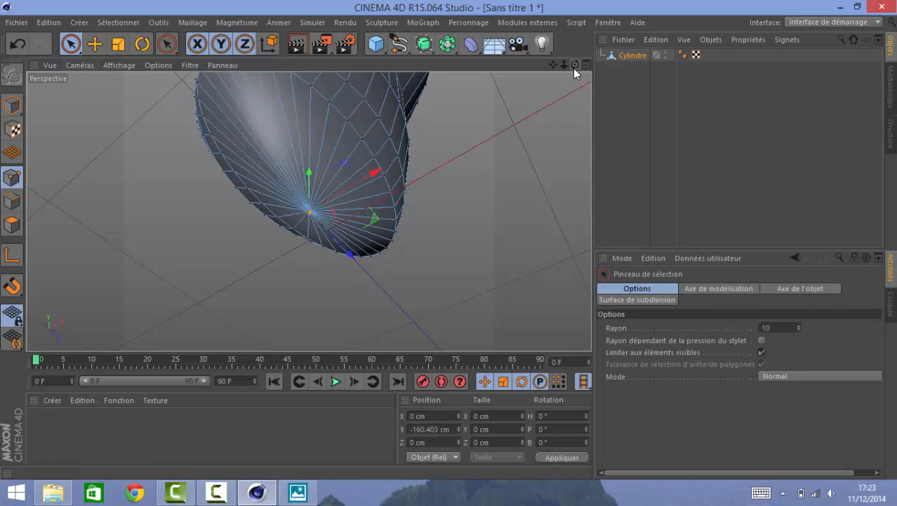
pyautogui.moveTo(575, 66); pyautogui.dragTo(575, 122)
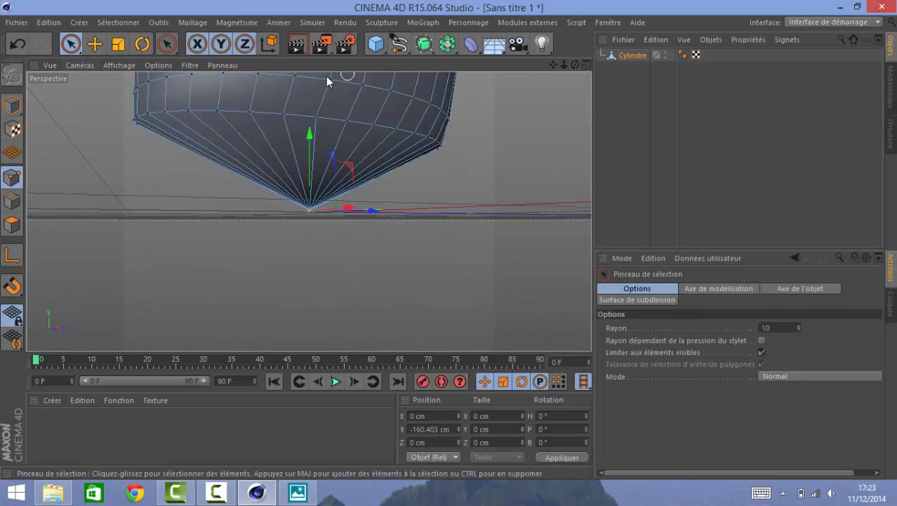
pyautogui.moveTo(311, 147); pyautogui.dragTo(369, 180)
pyautogui.click(586, 65)
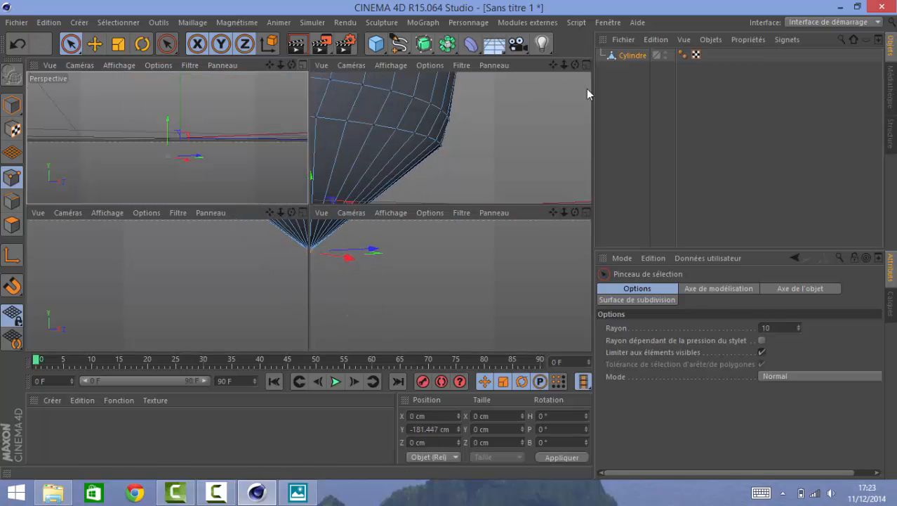
# In the front view, raise the welded bottom point of the torso to about Y -139 cm.
pyautogui.click(586, 214)
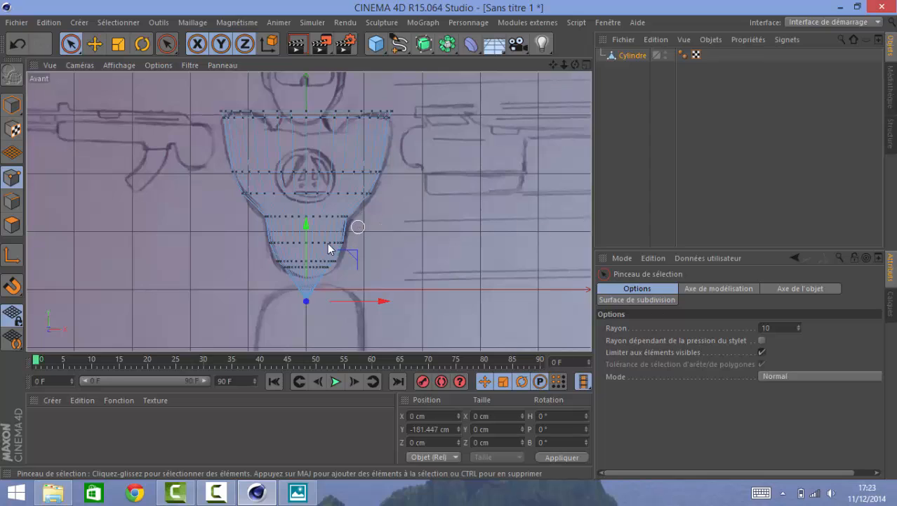
pyautogui.moveTo(304, 225); pyautogui.dragTo(317, 207)
pyautogui.press('e')
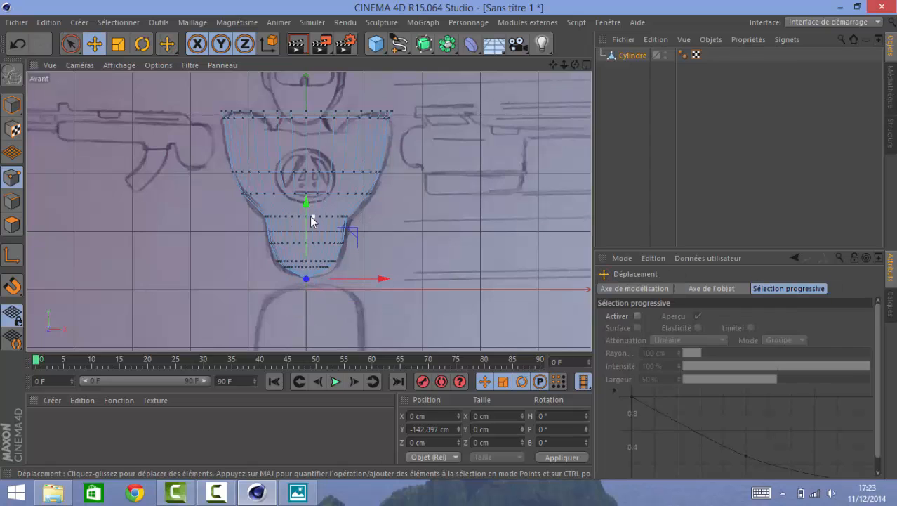
pyautogui.moveTo(303, 193)
pyautogui.mouseDown()
pyautogui.moveTo(305, 202)
pyautogui.moveTo(302, 193)
pyautogui.mouseUp()
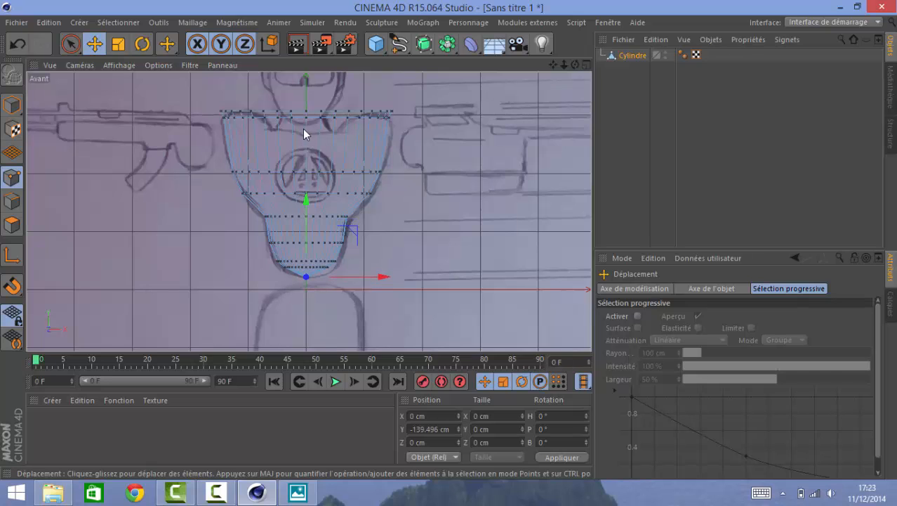
# Loop-select the torso's topmost edge loop and scale its X size to about 206 cm.
pyautogui.press('u')
pyautogui.press('l')
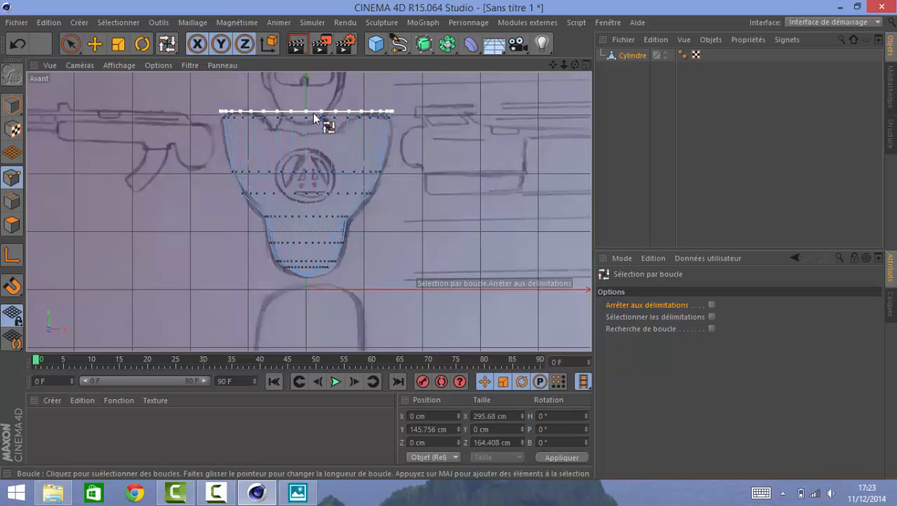
pyautogui.click(313, 113)
pyautogui.press('t')
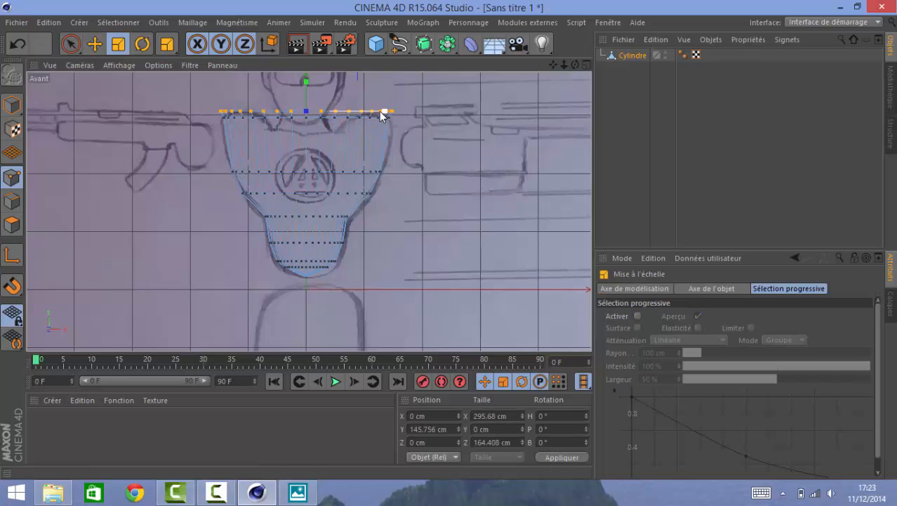
pyautogui.moveTo(381, 112)
pyautogui.mouseDown()
pyautogui.moveTo(355, 114)
pyautogui.moveTo(380, 111)
pyautogui.mouseUp()
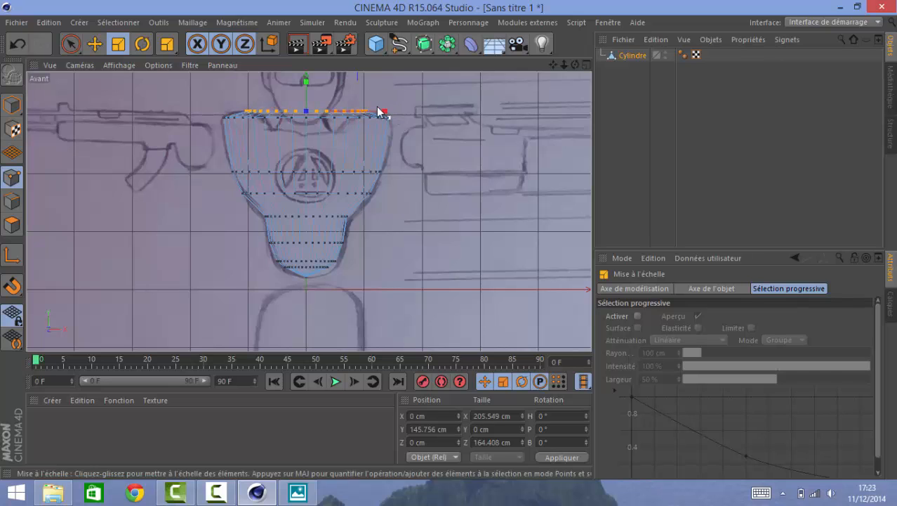
# Add a subdivision surface, nest Cylindre in it to check the smoothed torso in perspective, and take Cylindre back out.
pyautogui.click(587, 65)
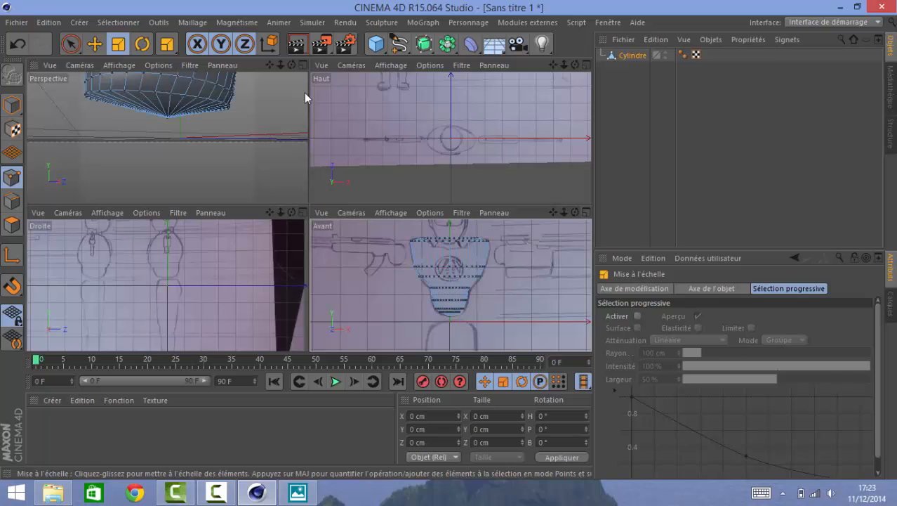
pyautogui.click(302, 64)
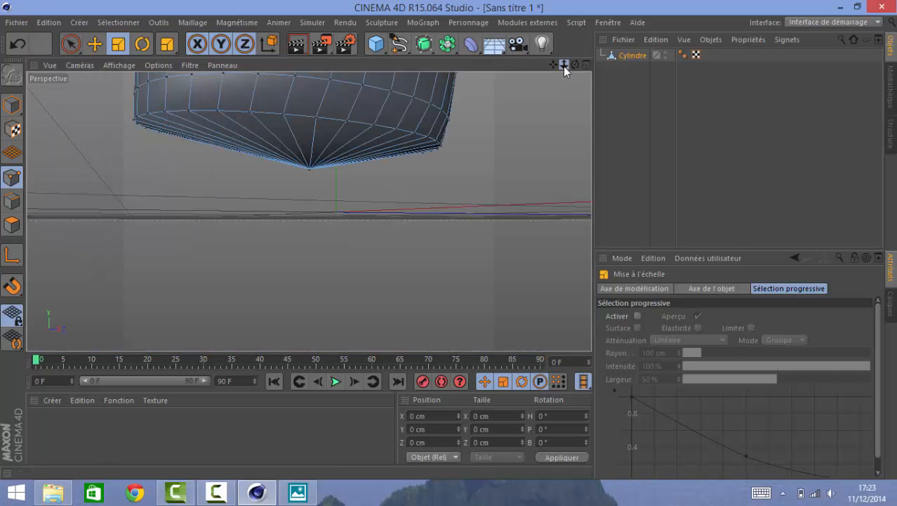
pyautogui.moveTo(563, 66); pyautogui.dragTo(577, 95)
pyautogui.moveTo(552, 66); pyautogui.dragTo(548, 145)
pyautogui.moveTo(576, 66); pyautogui.dragTo(538, 18)
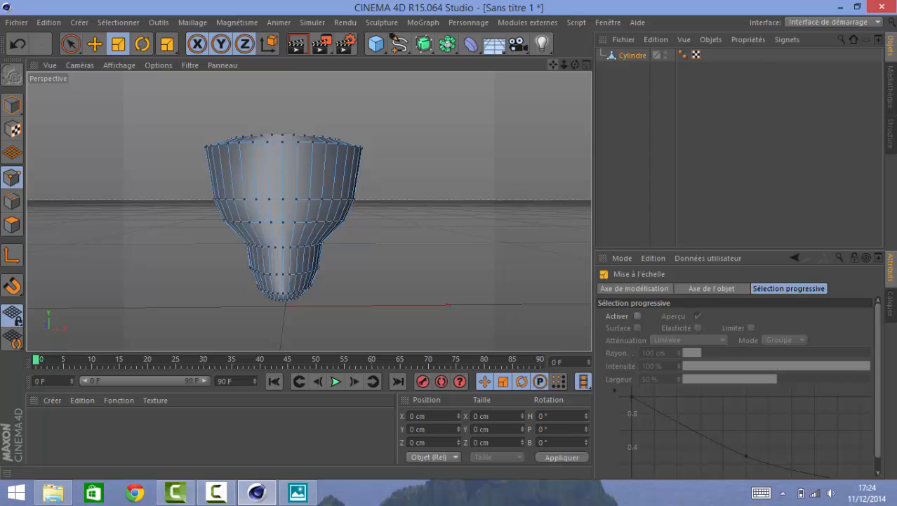
pyautogui.keyDown('alt'); pyautogui.click(425, 45); pyautogui.keyUp('alt')
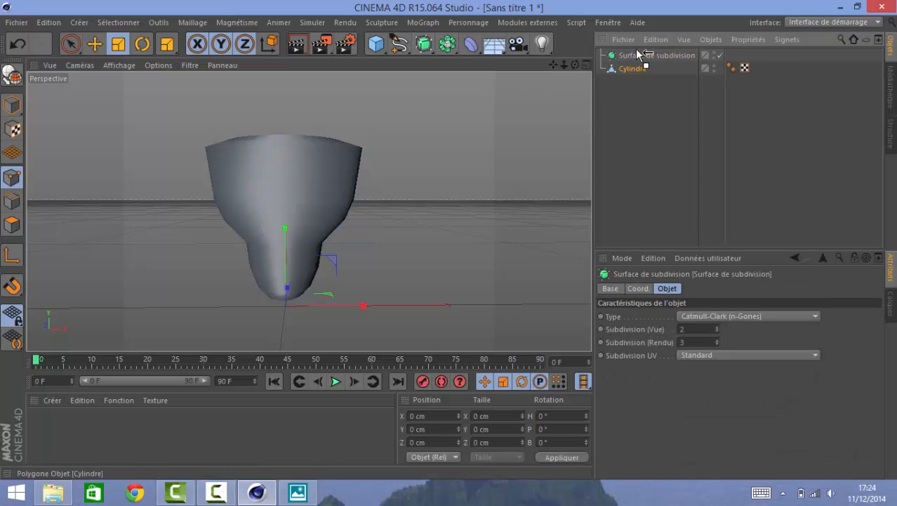
pyautogui.moveTo(637, 56); pyautogui.dragTo(637, 56)
pyautogui.click(621, 136)
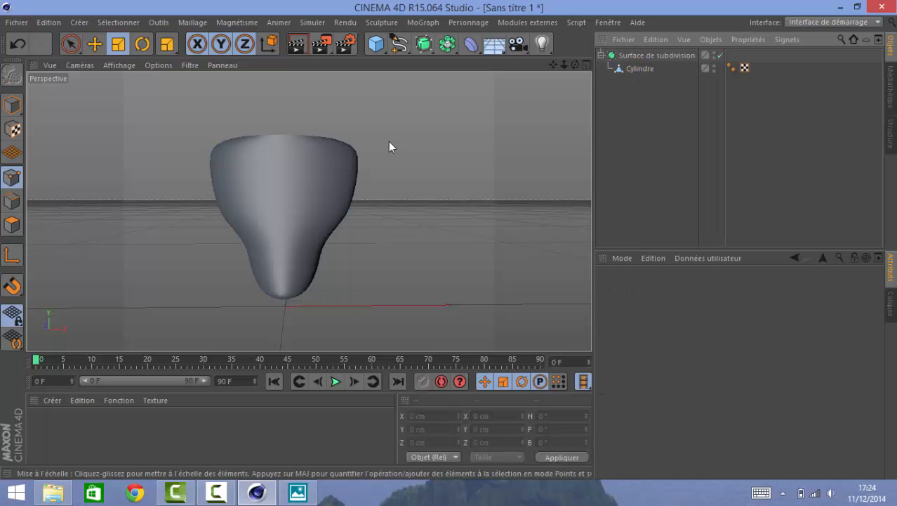
pyautogui.moveTo(575, 65); pyautogui.dragTo(308, 211)
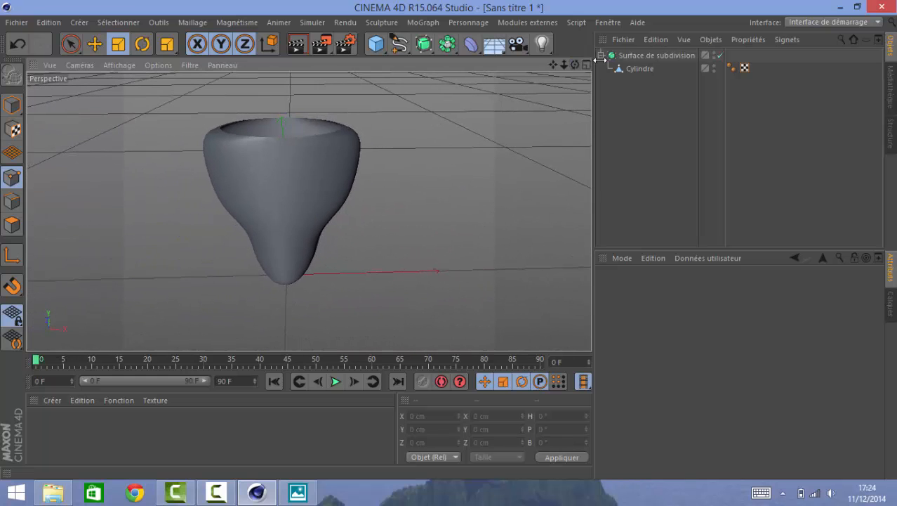
pyautogui.click(646, 68)
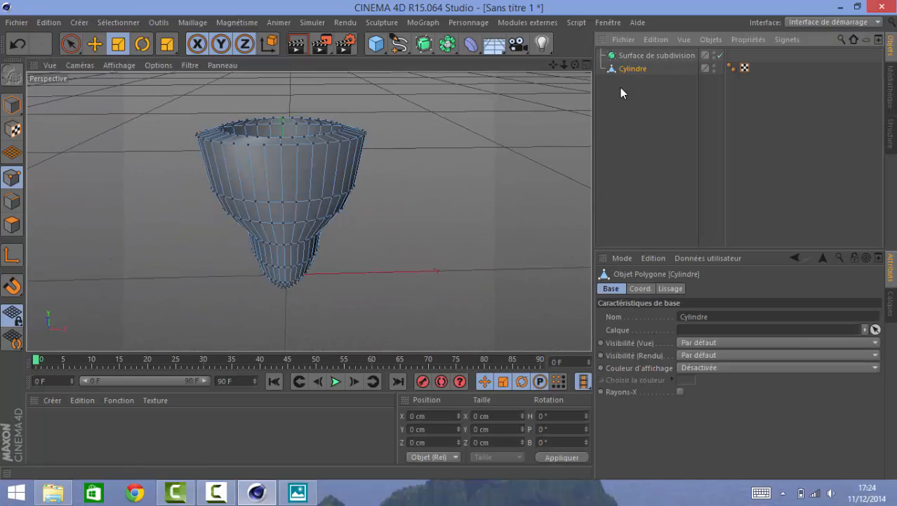
# Shift the right view's background image to offset X -702 and Y -132 to align the side sketch with the torso.
pyautogui.click(587, 65)
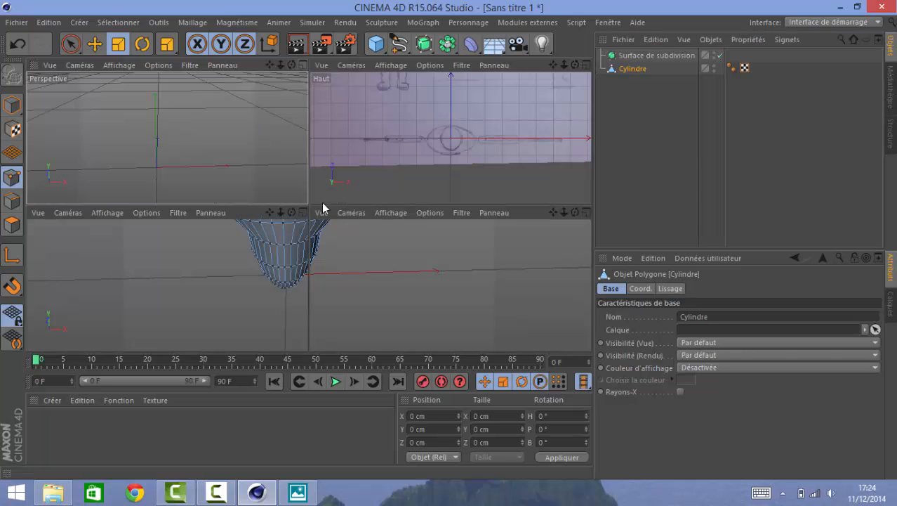
pyautogui.click(302, 212)
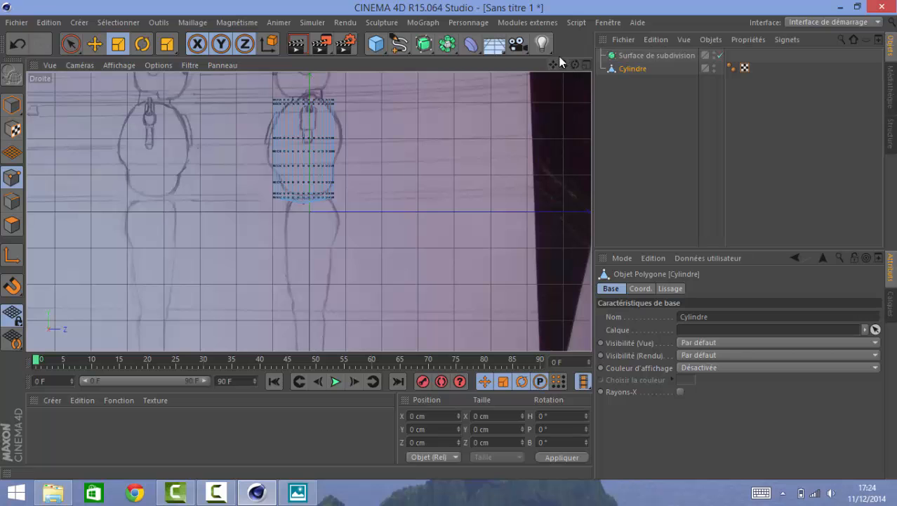
pyautogui.moveTo(564, 64); pyautogui.dragTo(651, 64)
pyautogui.moveTo(564, 64)
pyautogui.mouseDown()
pyautogui.moveTo(520, 64)
pyautogui.moveTo(551, 64)
pyautogui.mouseUp()
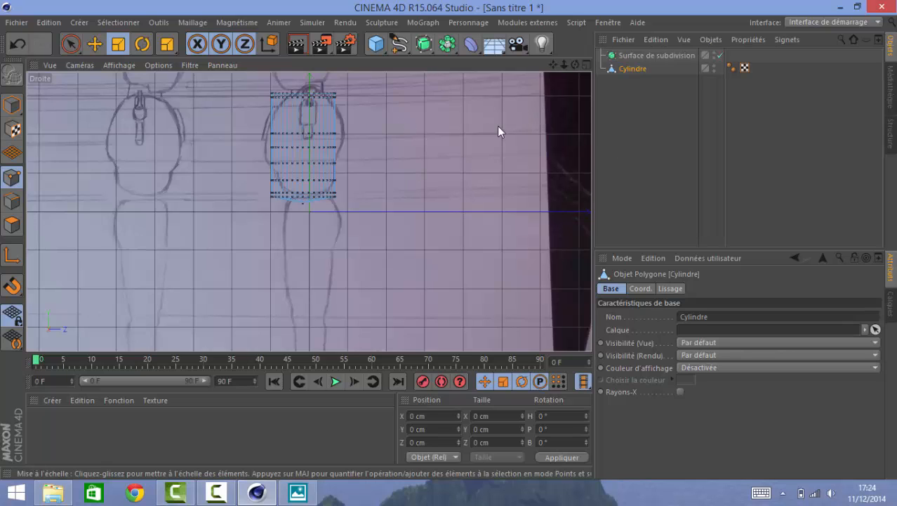
pyautogui.click(161, 64)
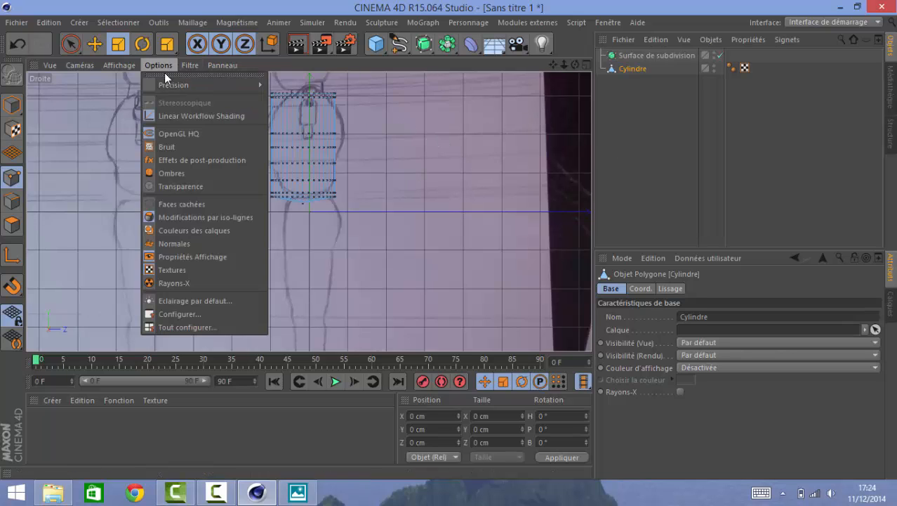
pyautogui.click(207, 326)
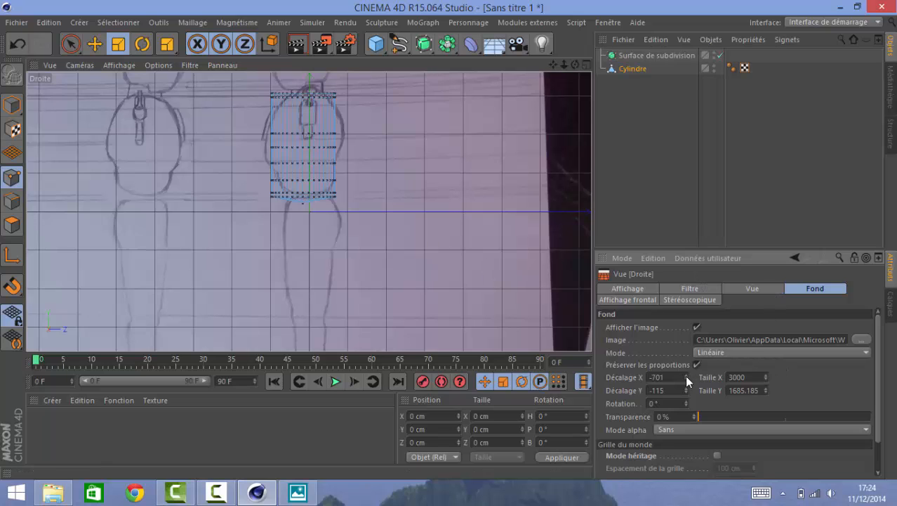
pyautogui.moveTo(687, 375); pyautogui.dragTo(686, 396)
pyautogui.moveTo(686, 391); pyautogui.dragTo(686, 382)
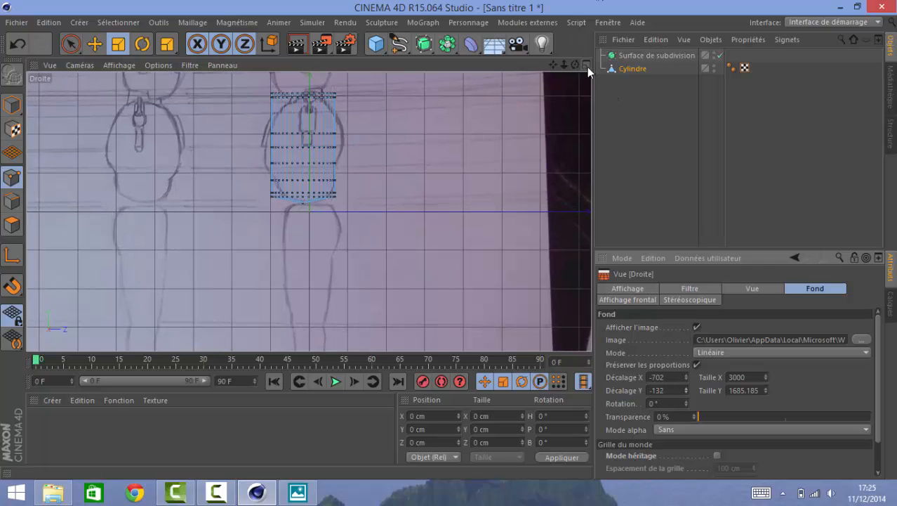
# In the right view, loop-select Cylindre's topmost edge loop and scale its Z size to about 56 cm.
pyautogui.click(632, 68)
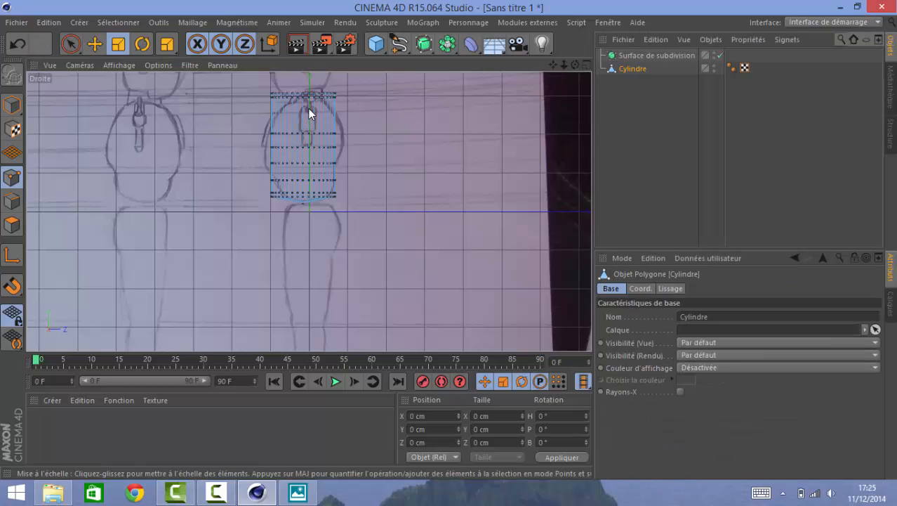
pyautogui.press('u')
pyautogui.press('l')
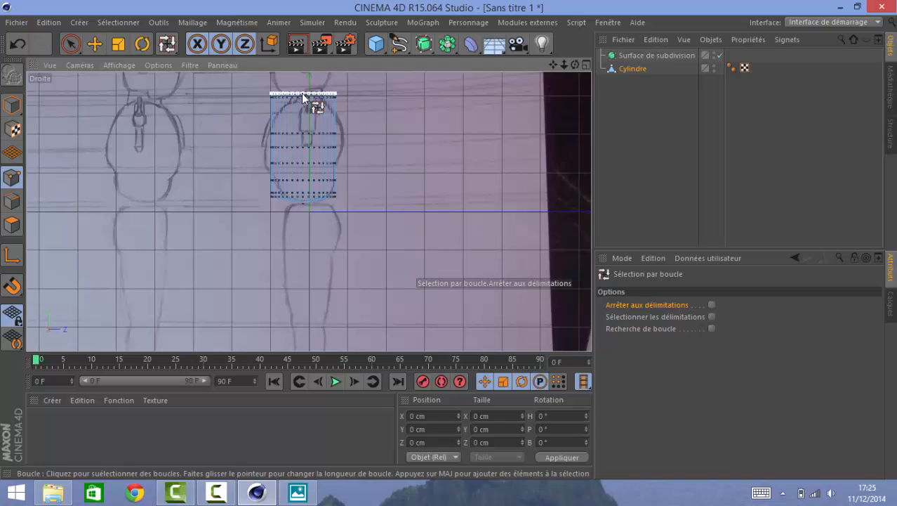
pyautogui.click(312, 97)
pyautogui.press('e')
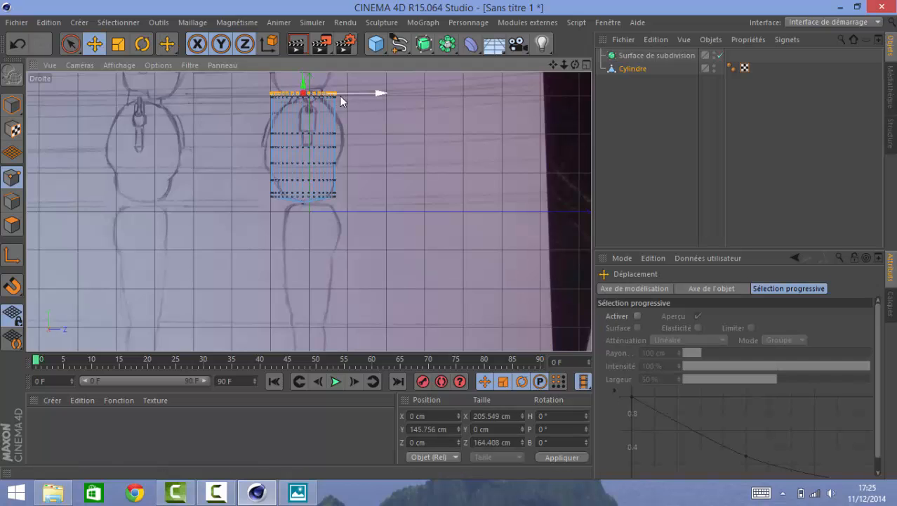
pyautogui.press('t')
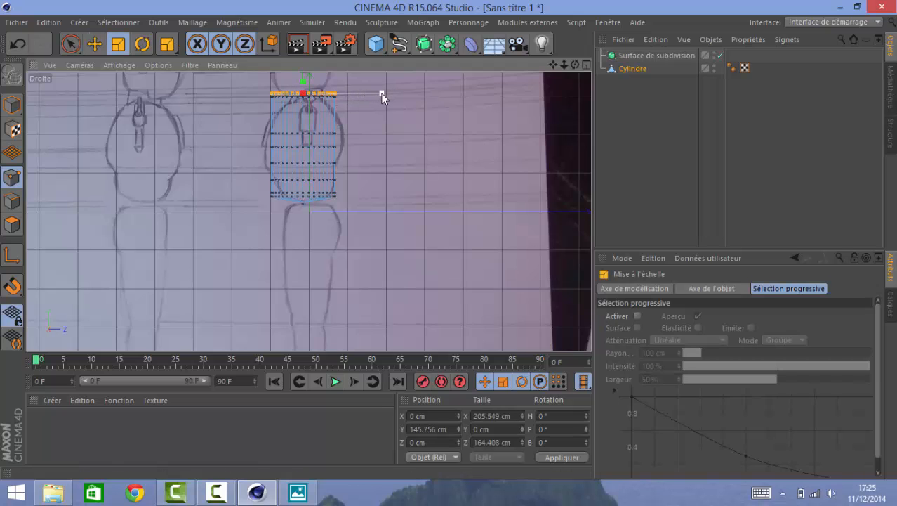
pyautogui.moveTo(381, 93); pyautogui.dragTo(330, 89)
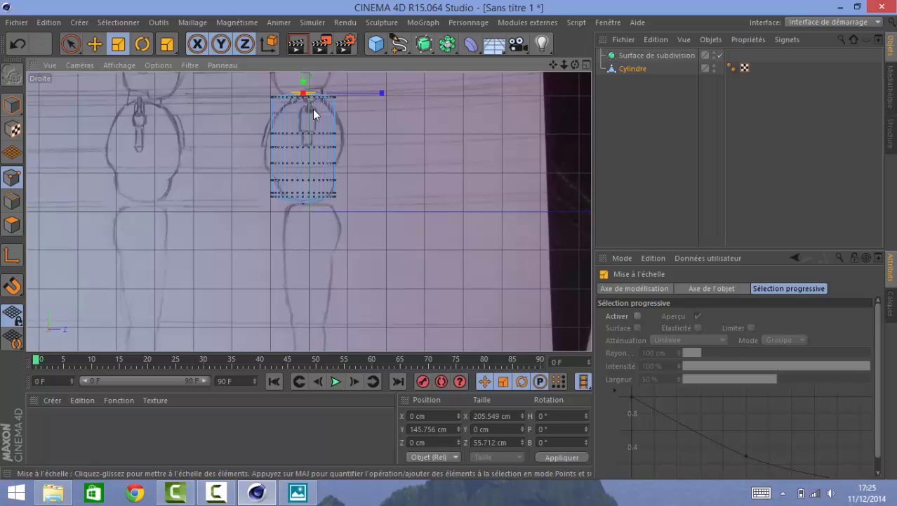
# Loop-select the second edge loop from the top and scale its Z size to about 81 cm.
pyautogui.press('u')
pyautogui.press('l')
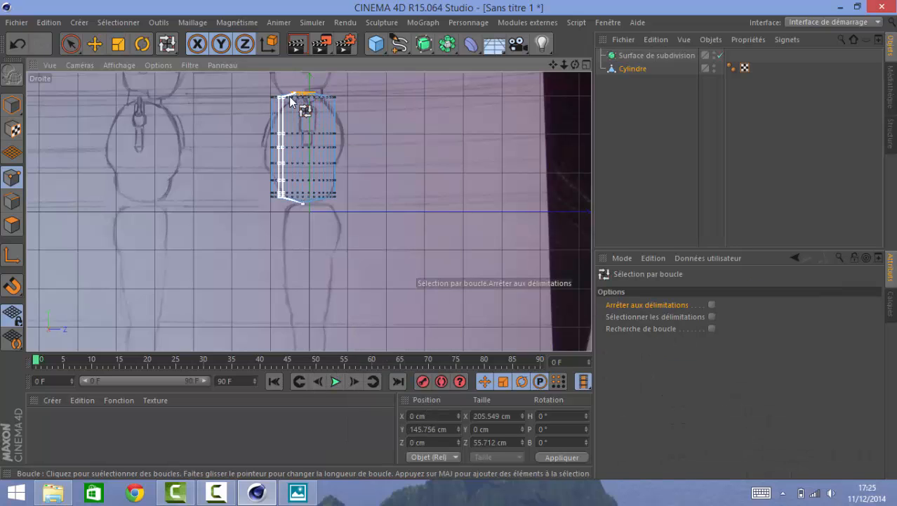
pyautogui.click(306, 110)
pyautogui.click(295, 97)
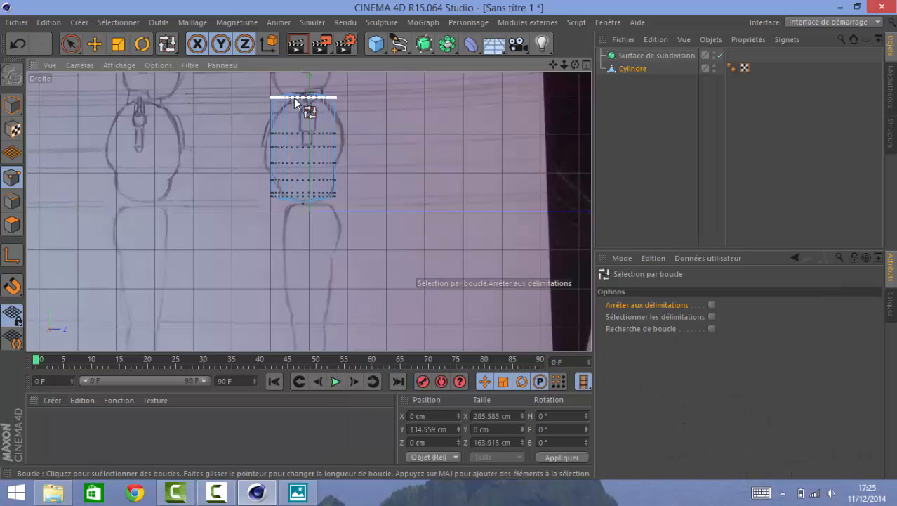
pyautogui.press('t')
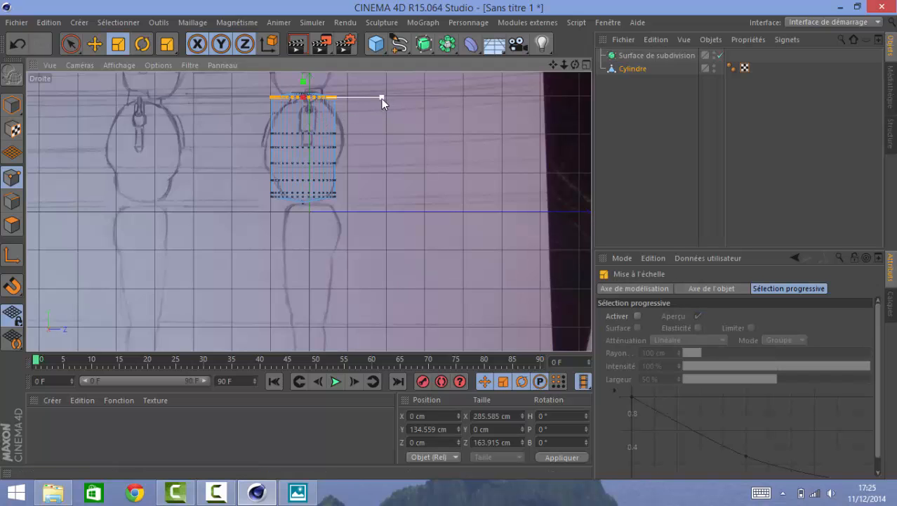
pyautogui.moveTo(383, 98); pyautogui.dragTo(343, 99)
# Loop-select the third edge loop from the top and scale its Z size to about 179 cm.
pyautogui.press('u')
pyautogui.press('l')
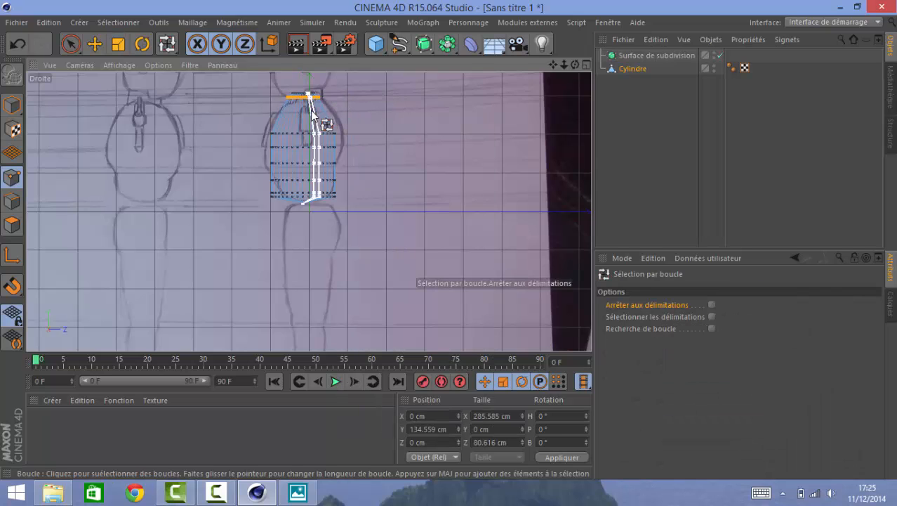
pyautogui.click(313, 133)
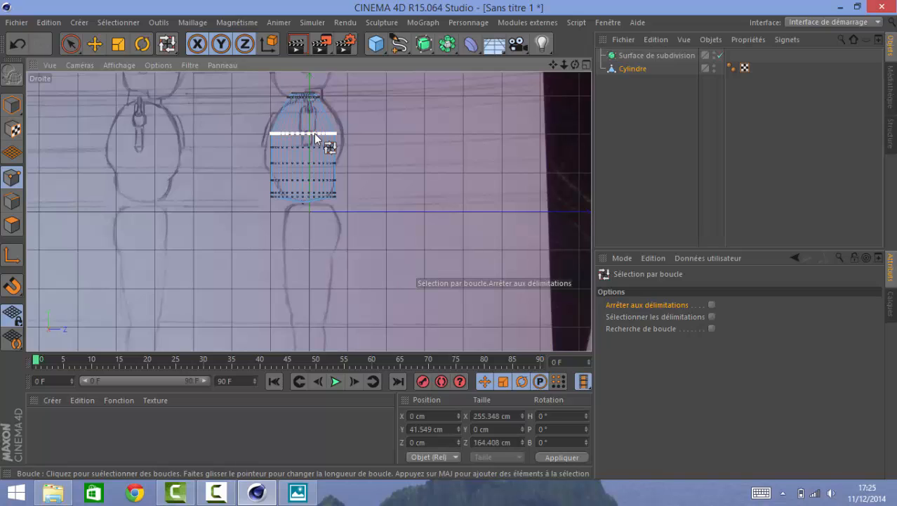
pyautogui.press('t')
pyautogui.moveTo(382, 133)
pyautogui.mouseDown()
pyautogui.moveTo(414, 138)
pyautogui.moveTo(391, 137)
pyautogui.mouseUp()
pyautogui.press('e')
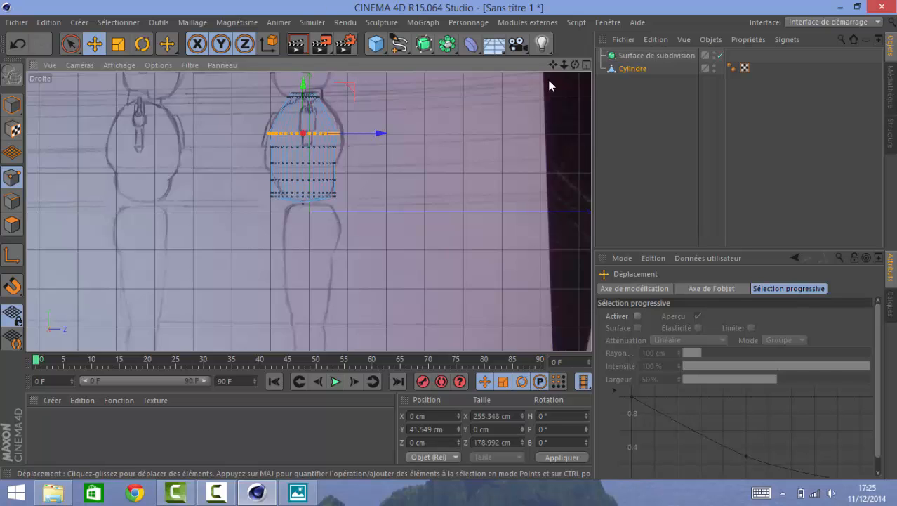
# Try lowering the third edge loop to about Y -86 cm in the front view, undo the move, and return to the right view.
pyautogui.click(586, 65)
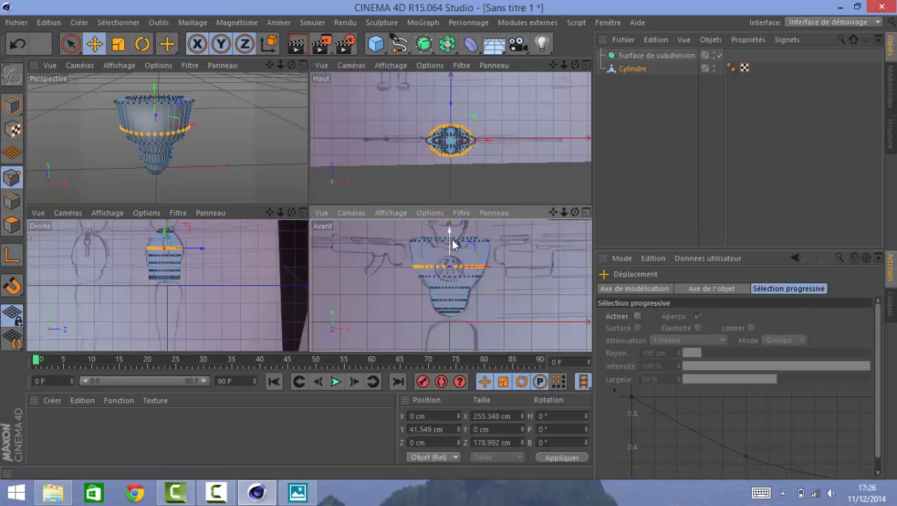
pyautogui.moveTo(453, 237); pyautogui.dragTo(444, 271)
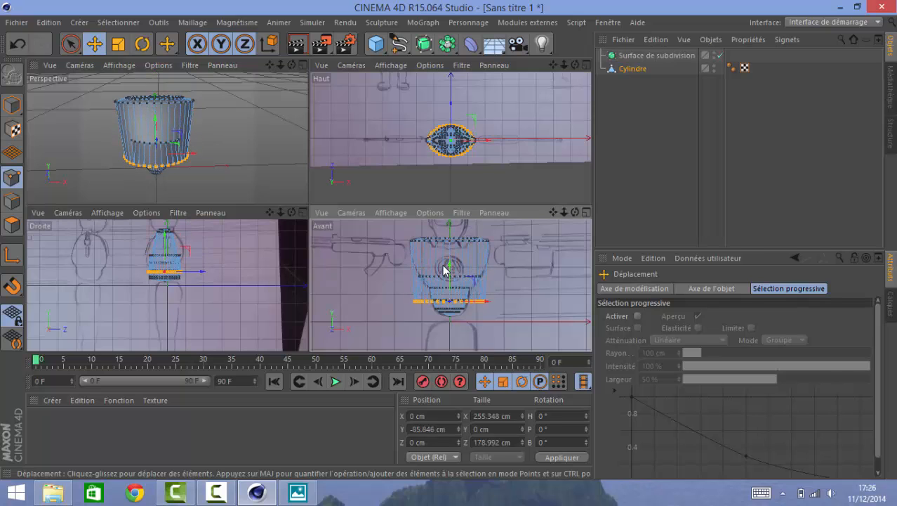
pyautogui.hotkey('ctrl', 'z')
pyautogui.click(304, 212)
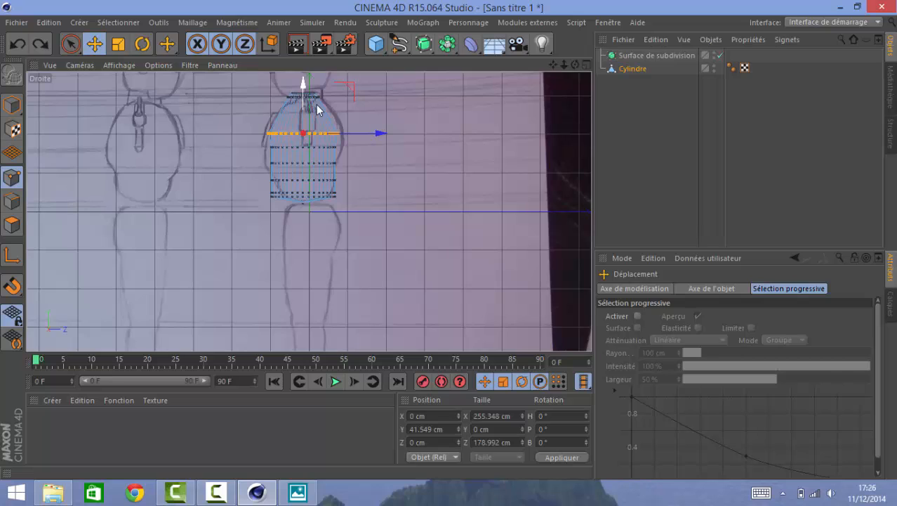
# Deselect the loop and cut a new edge loop between the second and third loops with the Knife in Boucle mode.
pyautogui.click(410, 135)
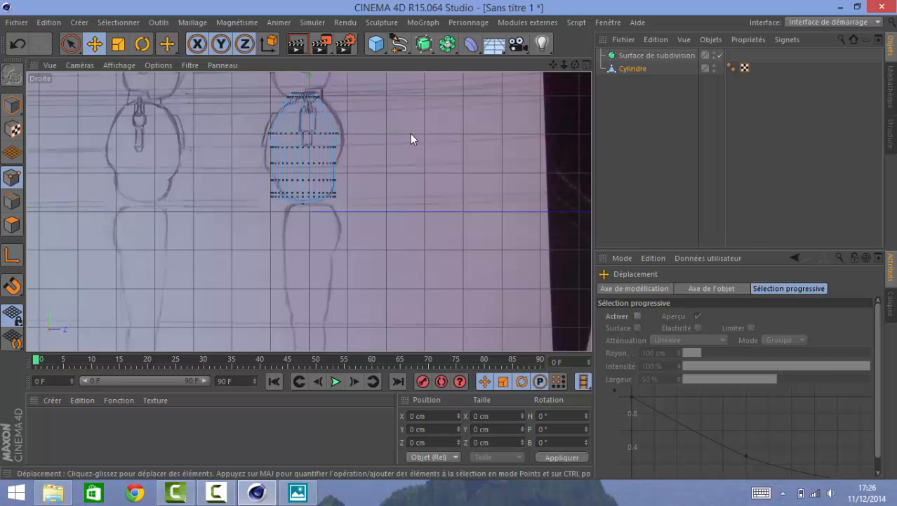
pyautogui.press('k')
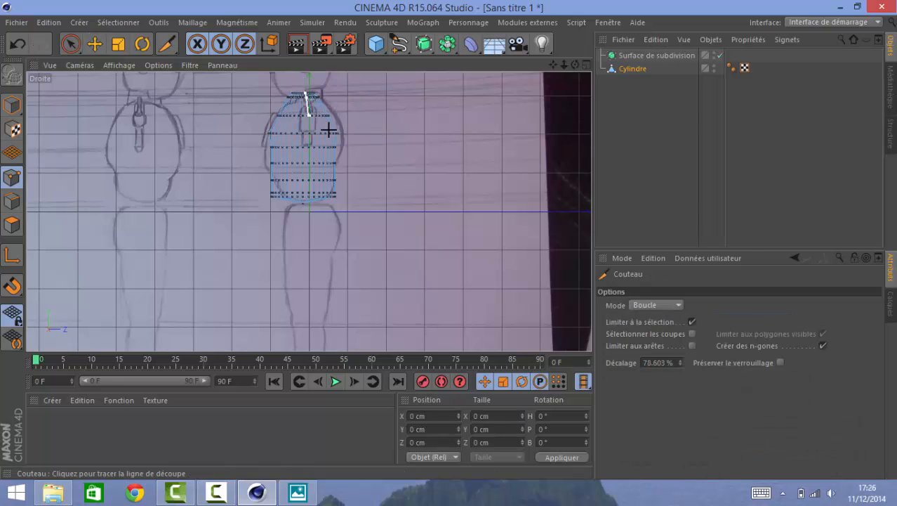
# Loop-select the new third edge loop from the top and scale its Z size to about 163 cm.
pyautogui.press('u')
pyautogui.press('l')
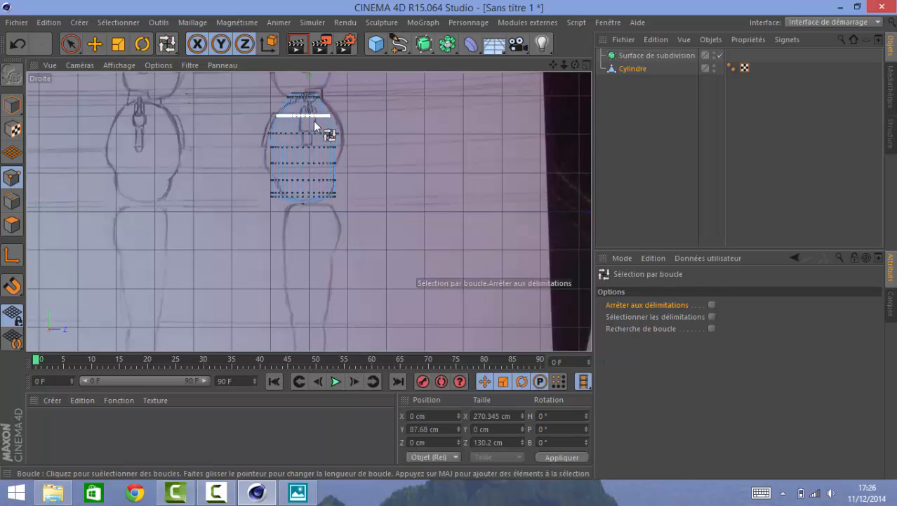
pyautogui.moveTo(313, 120); pyautogui.dragTo(413, 119)
pyautogui.press('t')
# Loop-select the fourth edge loop from the top and scale its Z size to about 195 cm.
pyautogui.press('u')
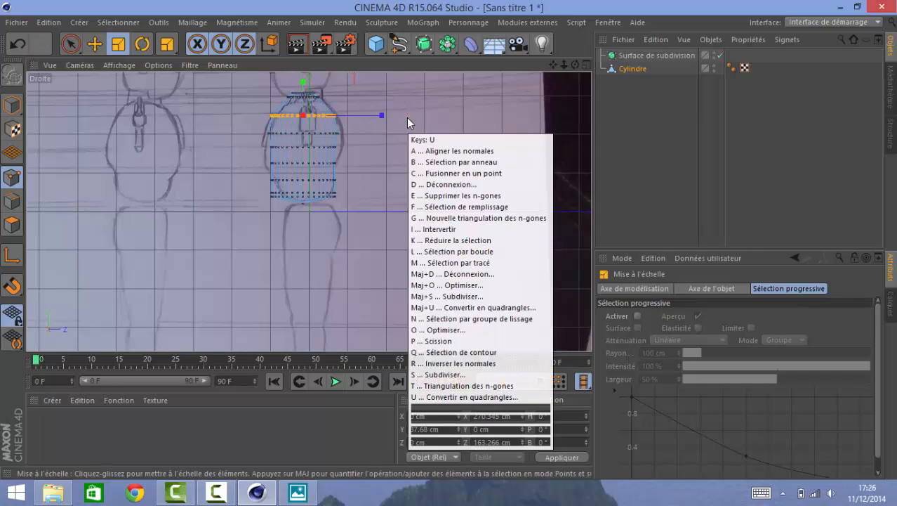
pyautogui.press('l')
pyautogui.press('space')
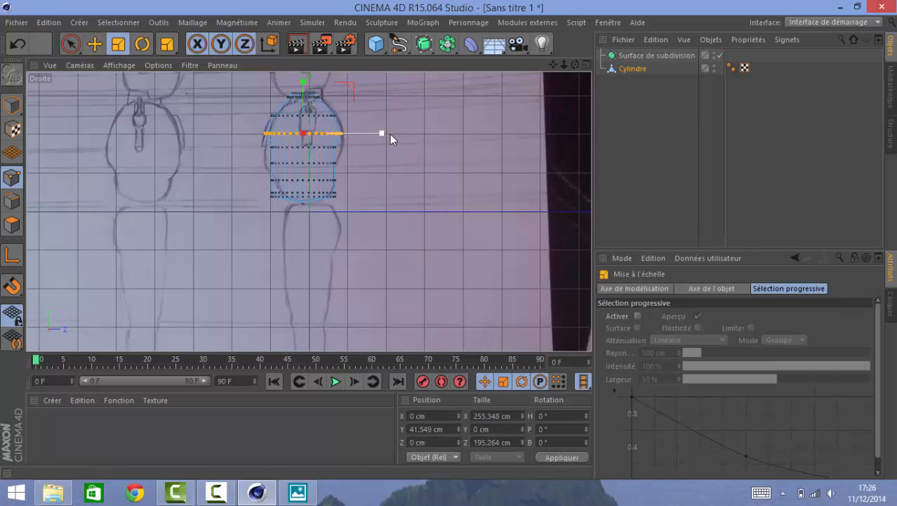
# Loop-select the fifth edge loop from the top and scale it wider along Z to match the side sketch.
pyautogui.press('space')
pyautogui.click(323, 150)
pyautogui.click(320, 146)
pyautogui.press('space')
pyautogui.moveTo(320, 146); pyautogui.dragTo(396, 149)
# Loop-select the sixth edge loop, scale its Z size to about 168 cm and shift it to about Z -8.5 cm.
pyautogui.press('space')
pyautogui.click(321, 163)
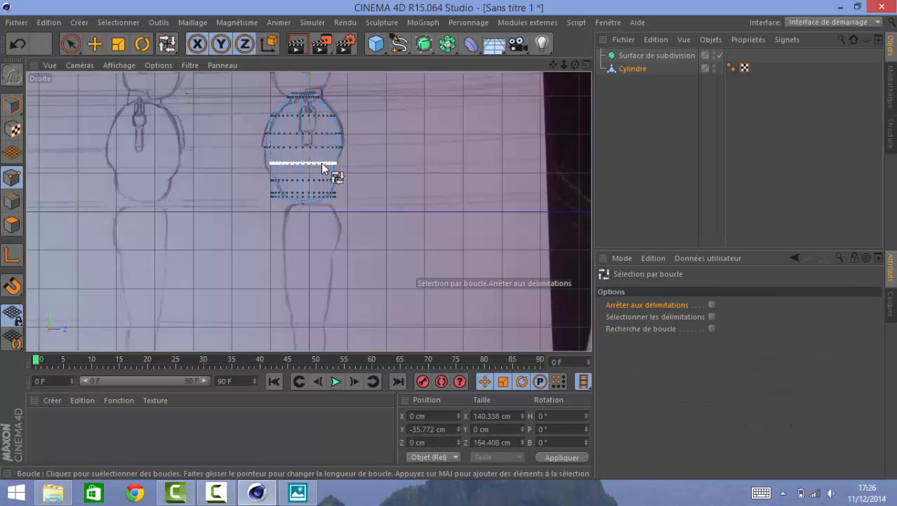
pyautogui.press('space')
pyautogui.moveTo(321, 163); pyautogui.dragTo(379, 170)
pyautogui.press('e')
pyautogui.press('t')
pyautogui.press('e')
# Loop-select the seventh edge loop from the top and scale its Z size to about 132 cm.
pyautogui.press('u')
pyautogui.press('l')
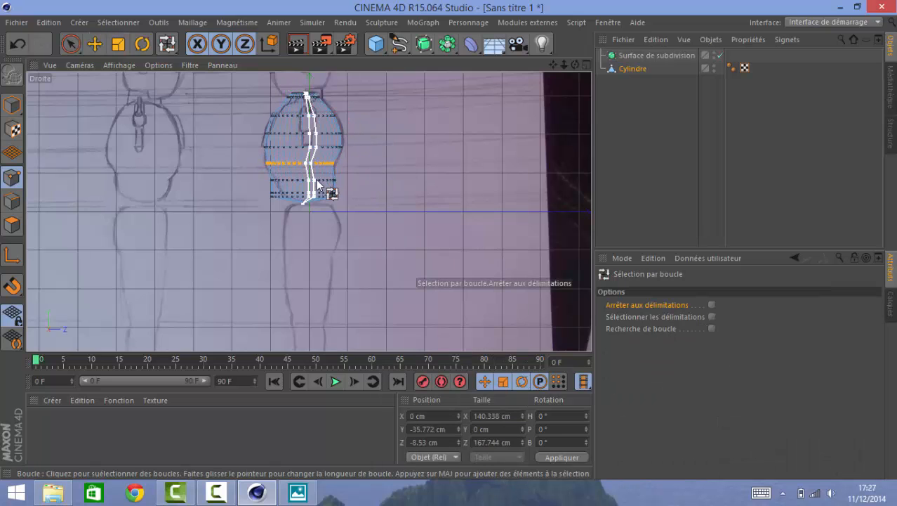
pyautogui.click(316, 180)
pyautogui.press('t')
pyautogui.moveTo(316, 180); pyautogui.dragTo(234, 183)
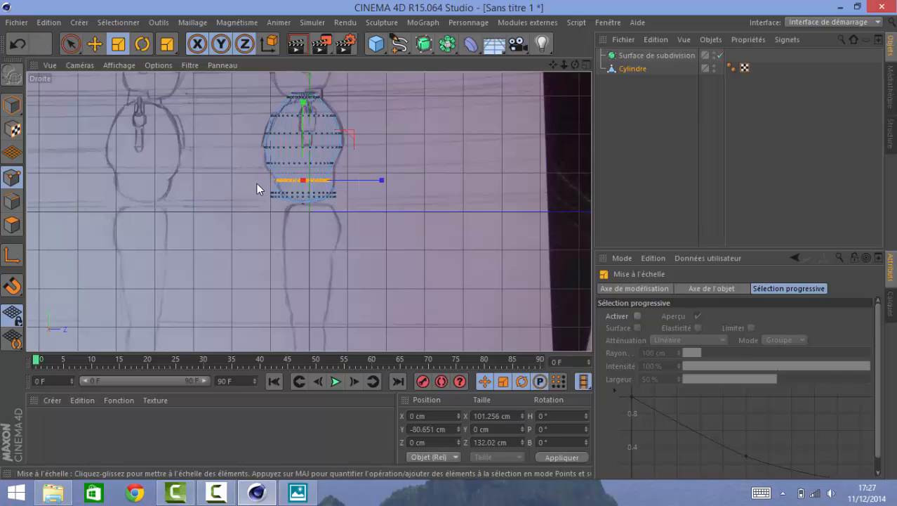
# Loop-select the eighth edge loop from the top and scale its Z size to about 105 cm.
pyautogui.press('u')
pyautogui.press('l')
pyautogui.click(299, 193)
pyautogui.press('t')
pyautogui.moveTo(300, 196); pyautogui.dragTo(365, 195)
pyautogui.scroll(5, 349, 129)
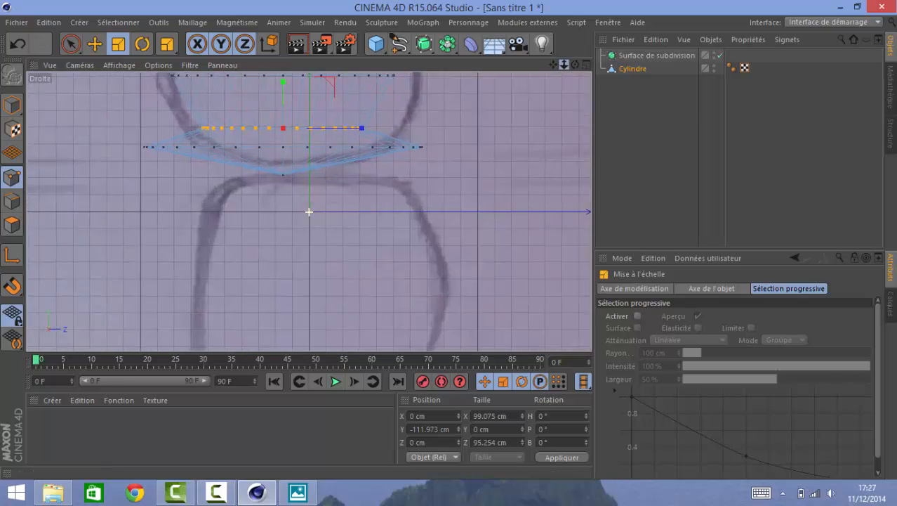
# Scale the lowest edge loop's Z size to about 74 cm and select the torso's bottom pole point.
pyautogui.press('u')
pyautogui.press('l')
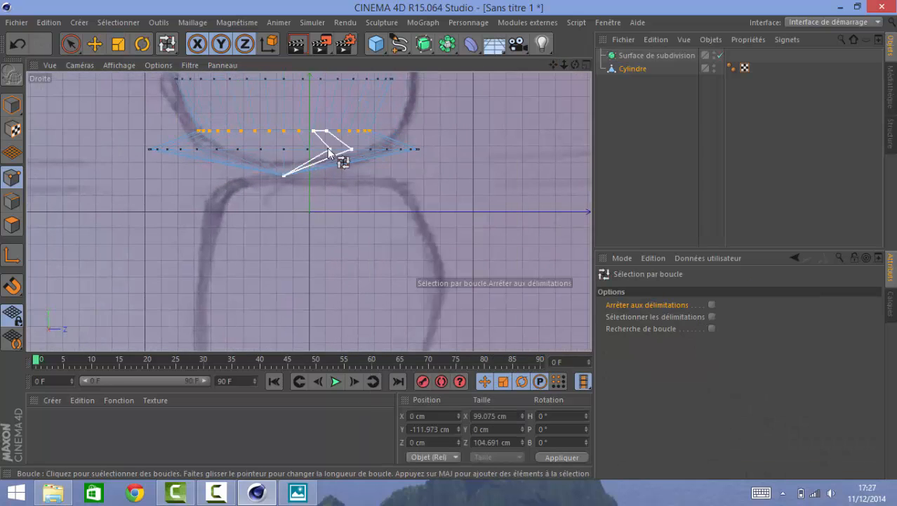
pyautogui.click(360, 149)
pyautogui.press('t')
pyautogui.moveTo(362, 152); pyautogui.dragTo(318, 159)
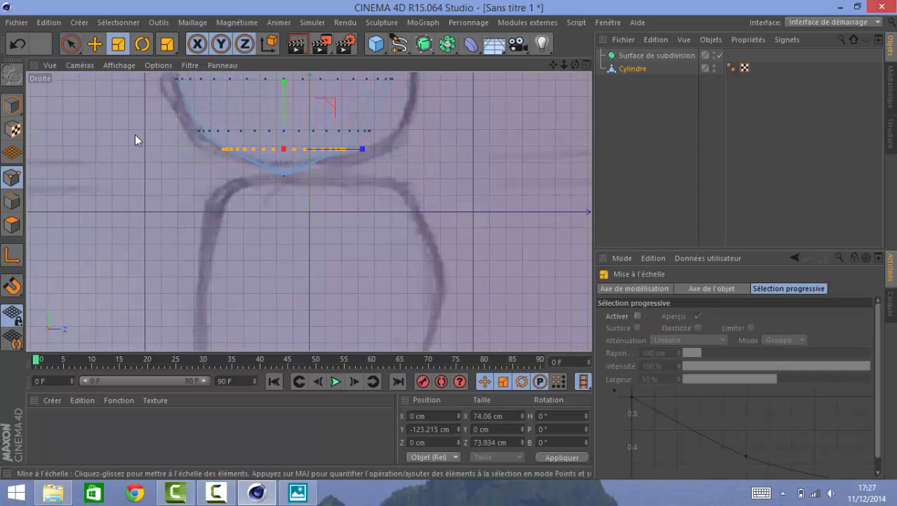
pyautogui.click(284, 174)
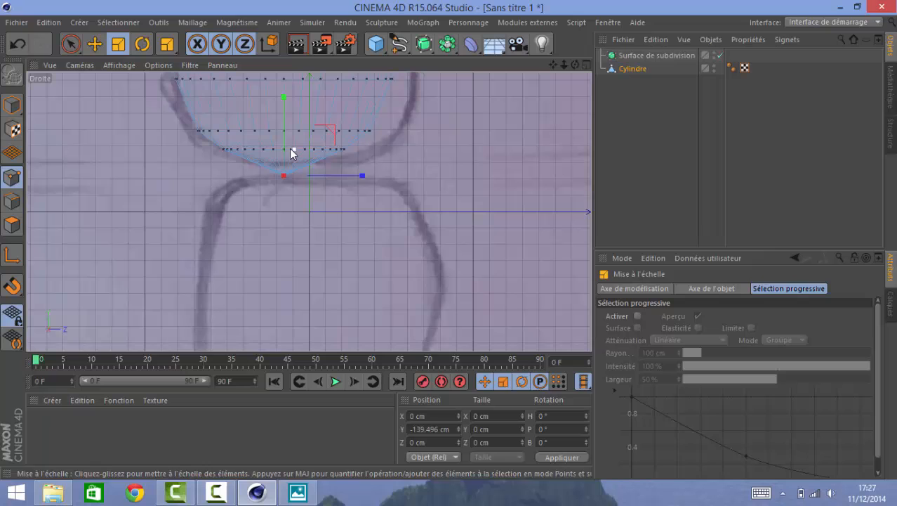
# Place Cylindre inside Surface de subdivision and inspect the smoothed torso from several angles in the perspective view.
pyautogui.click(583, 65)
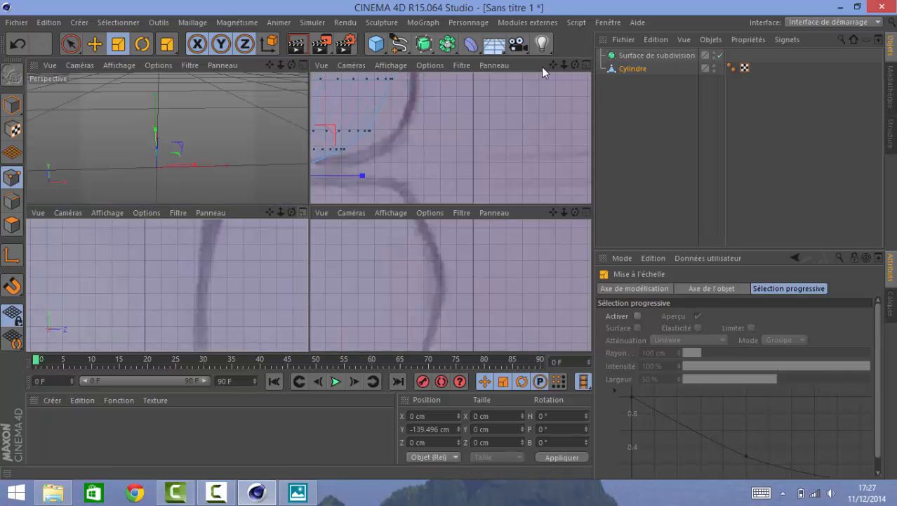
pyautogui.click(305, 65)
pyautogui.moveTo(576, 66); pyautogui.dragTo(311, 211)
pyautogui.moveTo(634, 70); pyautogui.dragTo(638, 53)
pyautogui.click(657, 144)
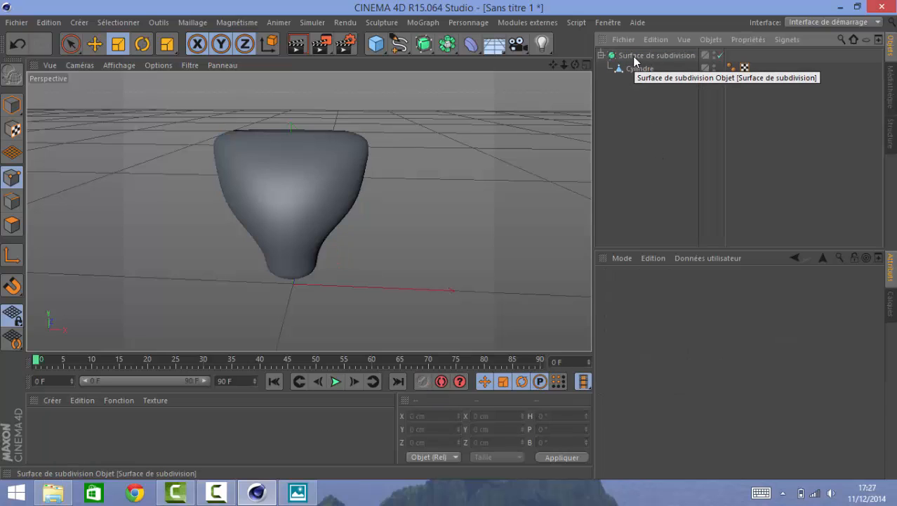
pyautogui.click(406, 44)
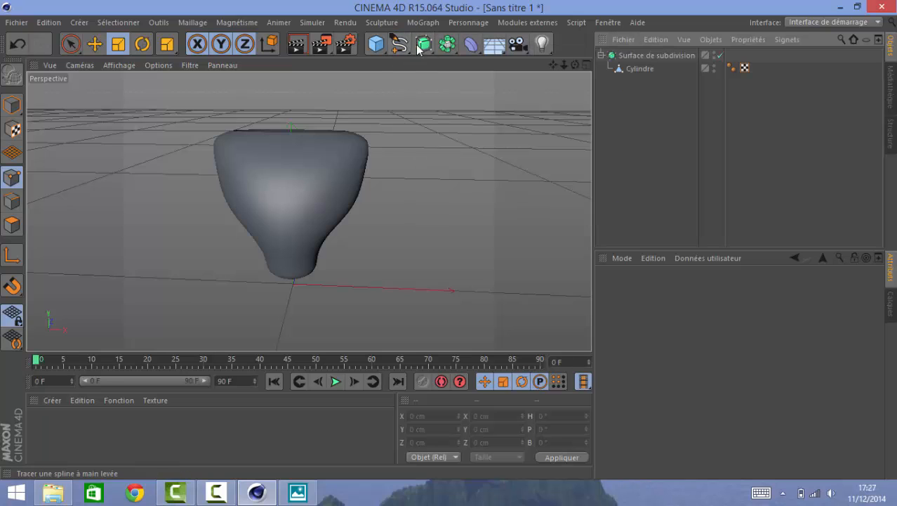
pyautogui.click(423, 44)
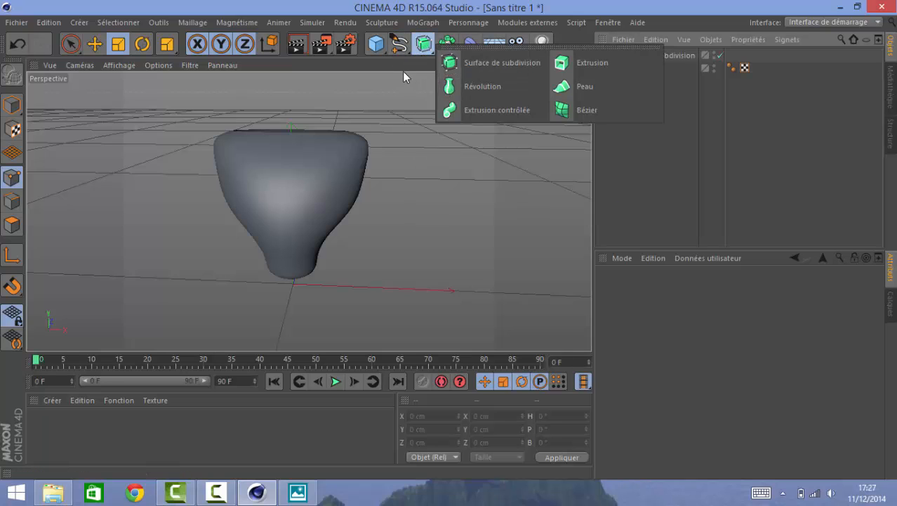
pyautogui.moveTo(577, 65); pyautogui.dragTo(308, 211)
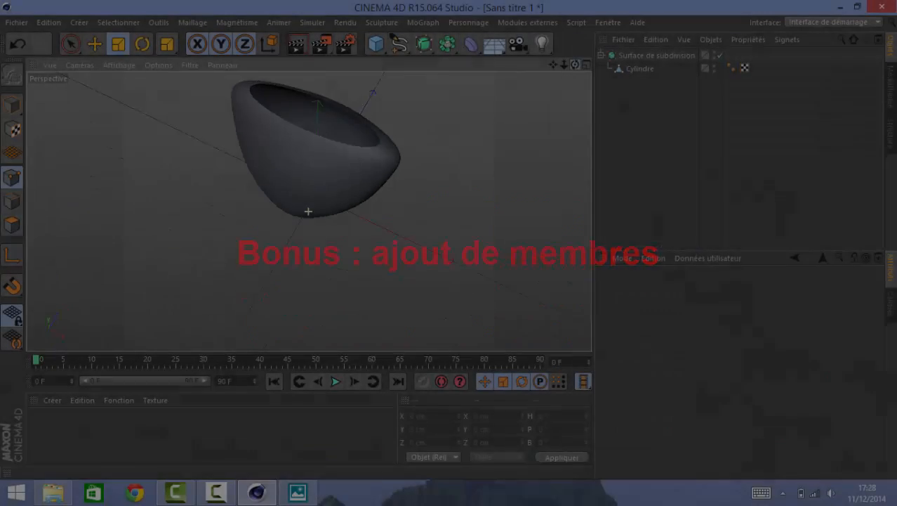
pyautogui.keyDown('alt'); pyautogui.moveTo(309, 211); pyautogui.dragTo(308, 212); pyautogui.keyUp('alt')
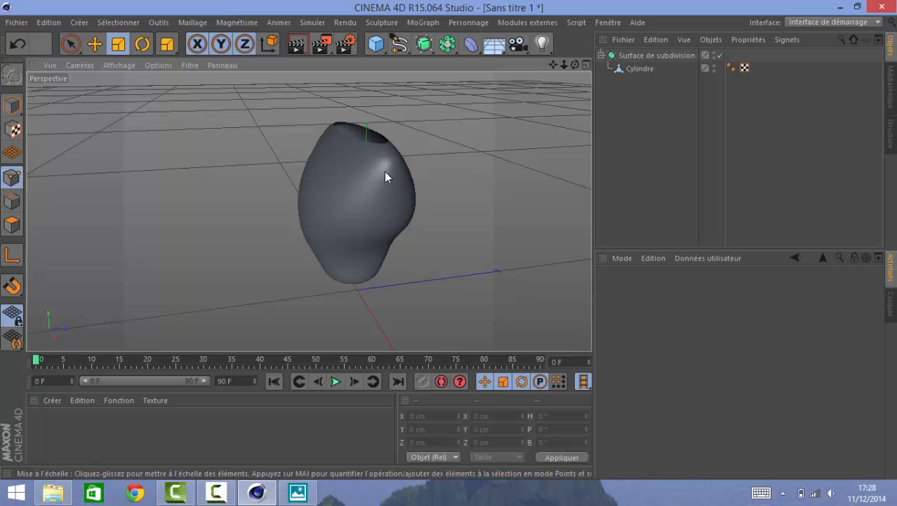
# Take Cylindre back out of the Surface de subdivision object.
pyautogui.click(644, 69)
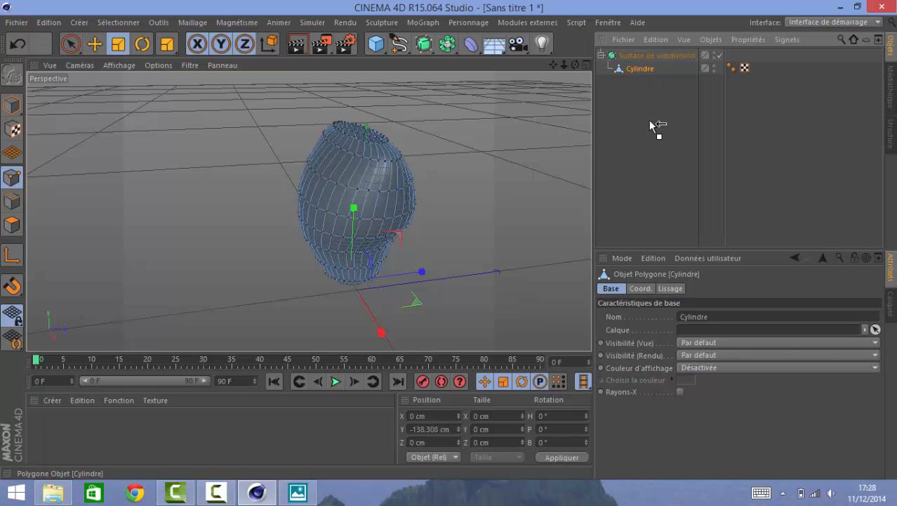
pyautogui.moveTo(645, 108)
pyautogui.mouseDown()
pyautogui.moveTo(641, 77)
pyautogui.moveTo(641, 94)
pyautogui.mouseUp()
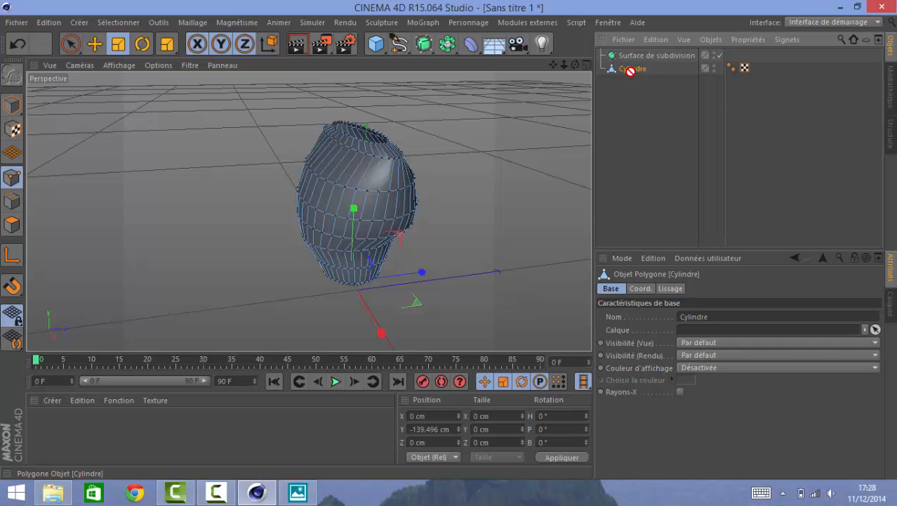
# In the right view, knife-cut three edge loops between the second and third loops and one just above the fourth, undoing the stray last cut.
pyautogui.click(587, 63)
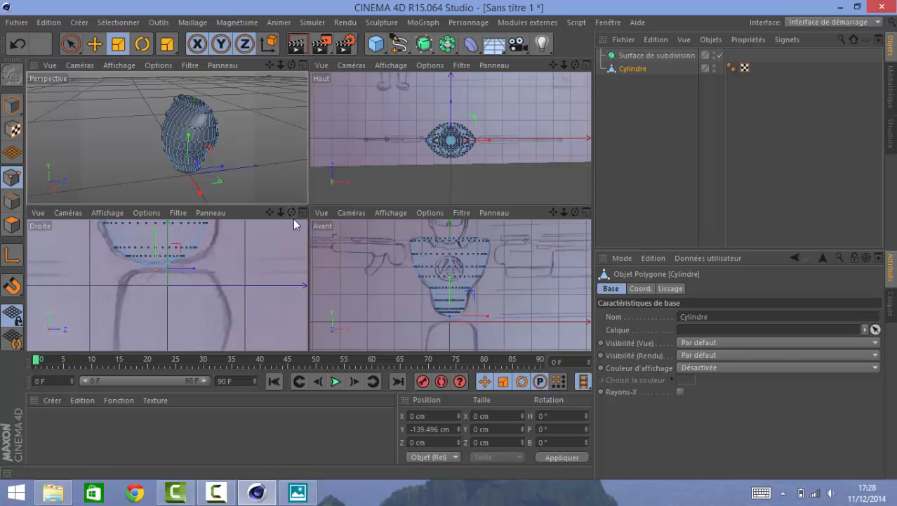
pyautogui.click(302, 212)
pyautogui.moveTo(553, 65); pyautogui.dragTo(539, 442)
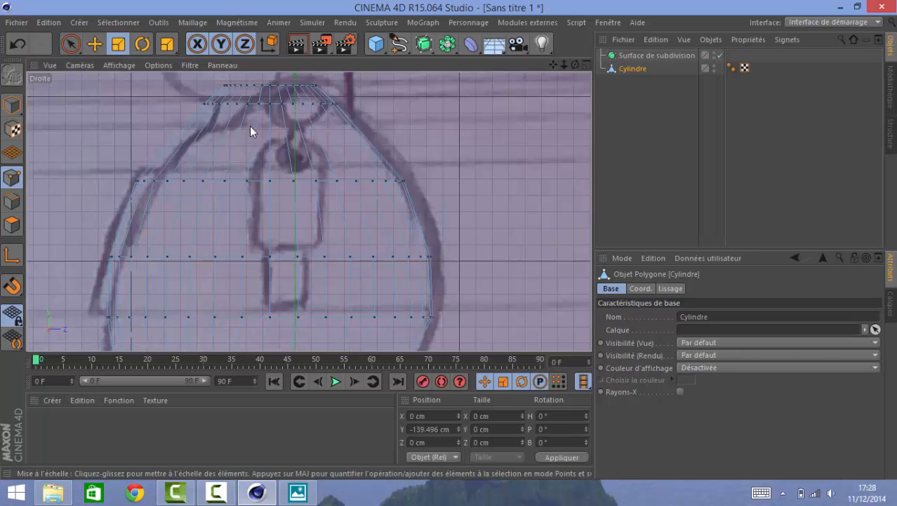
pyautogui.click(70, 44)
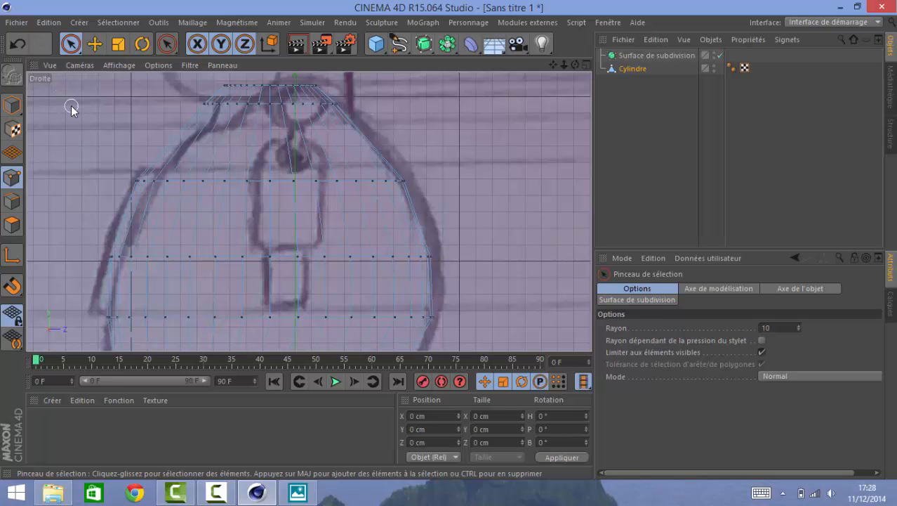
pyautogui.press('k')
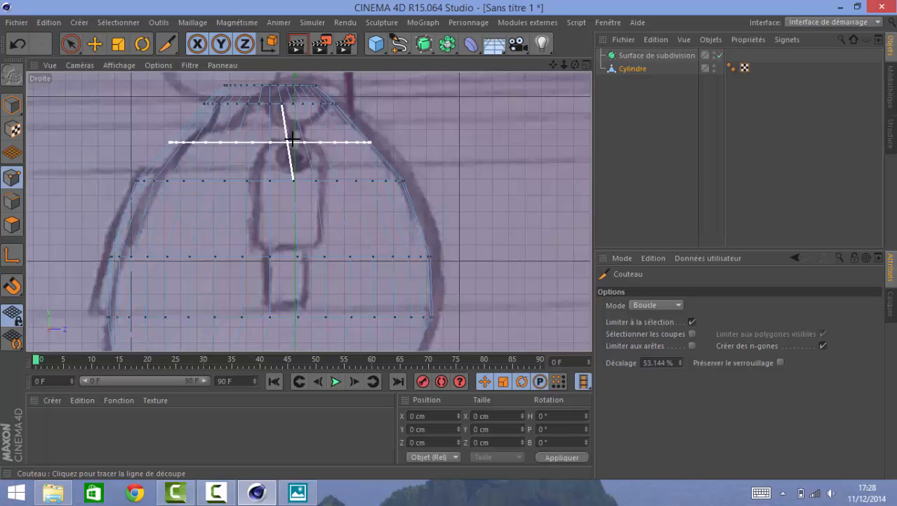
pyautogui.click(288, 141)
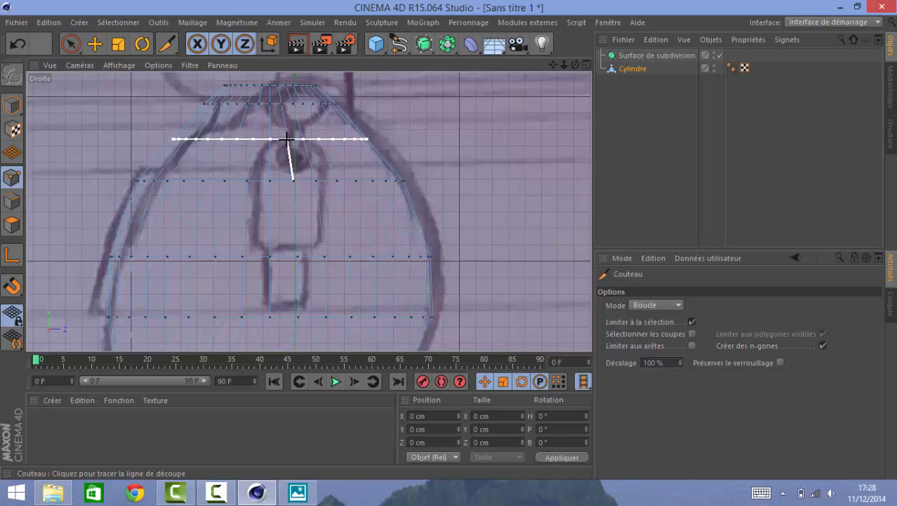
pyautogui.click(294, 154)
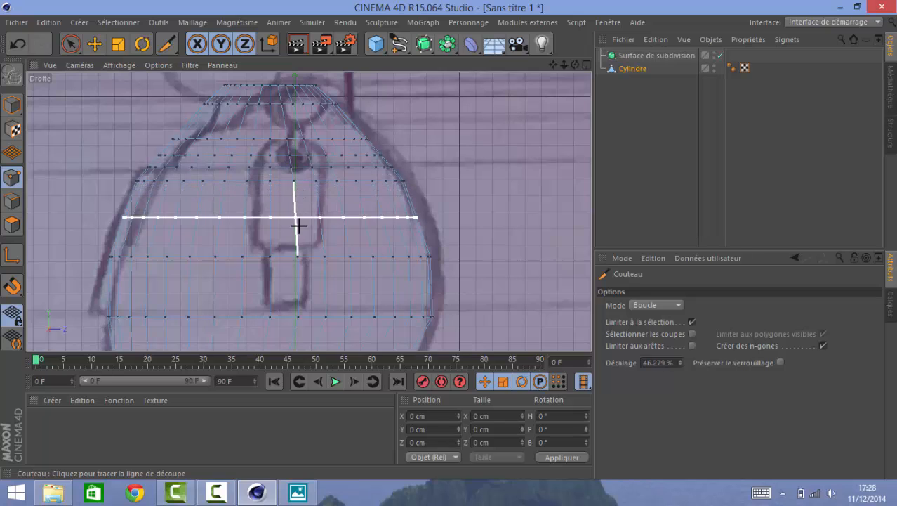
pyautogui.click(300, 249)
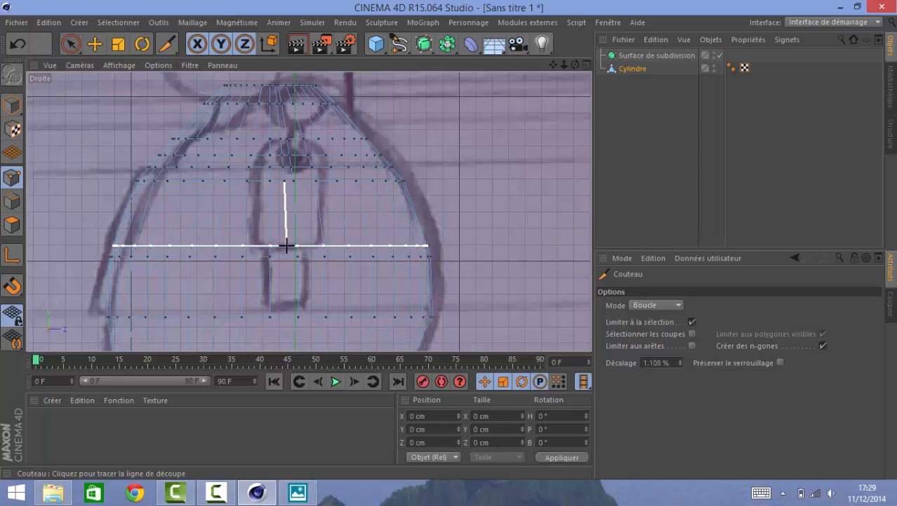
pyautogui.hotkey('ctrl', 'z')
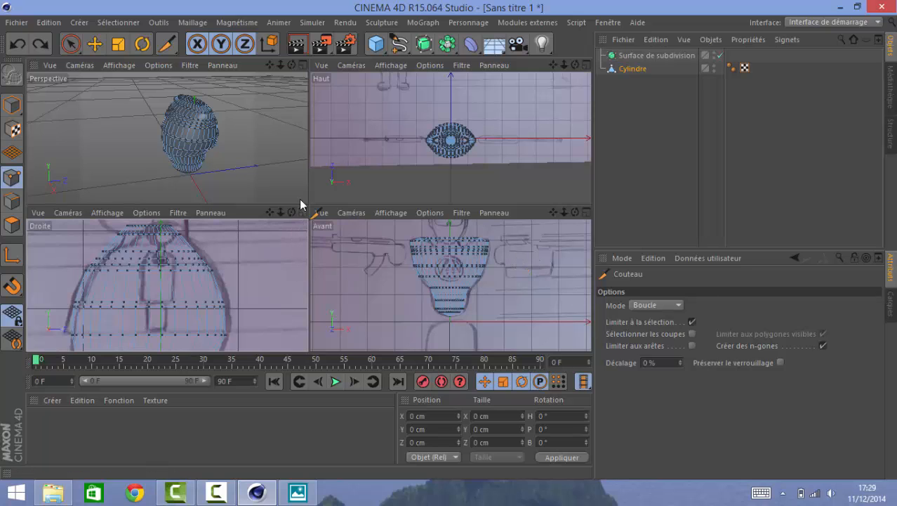
# In polygon mode, select the torso side polygons over the sketched upper arm in the right view with the selection brush.
pyautogui.click(303, 63)
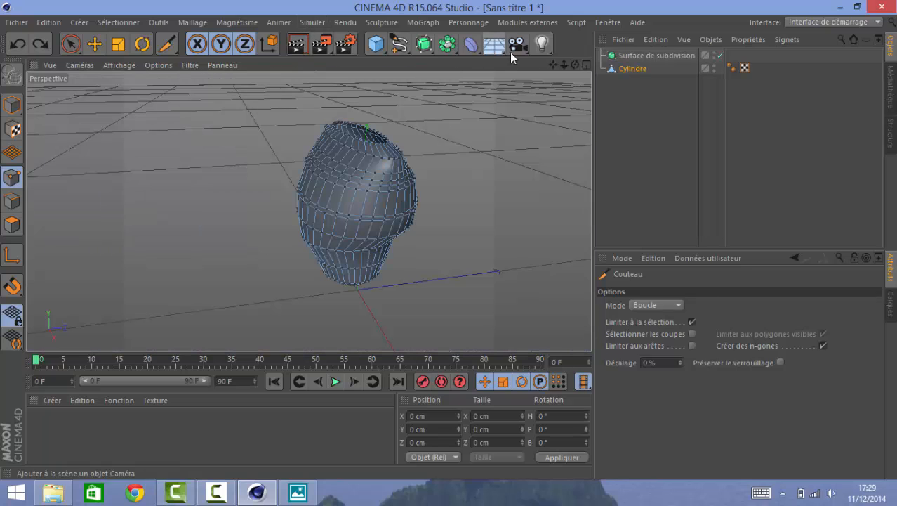
pyautogui.scroll(5, 308, 208)
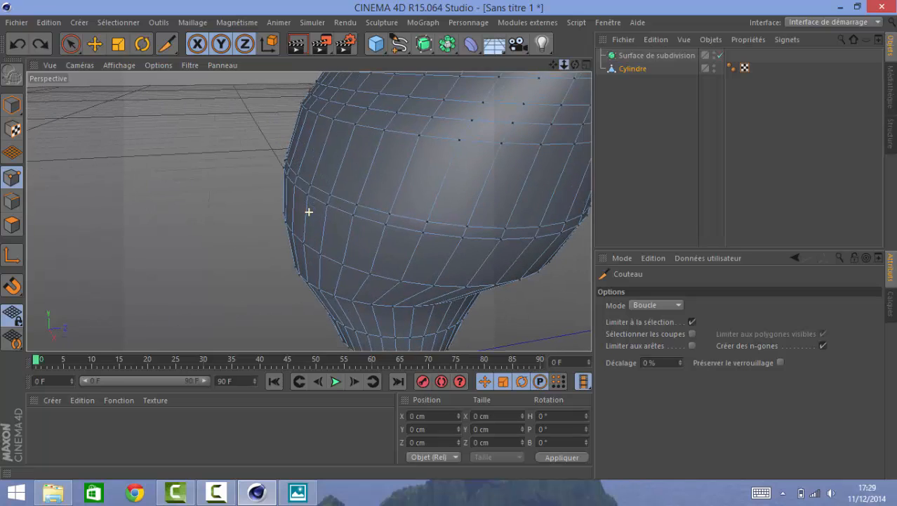
pyautogui.moveTo(552, 67); pyautogui.dragTo(34, 101)
pyautogui.click(71, 42)
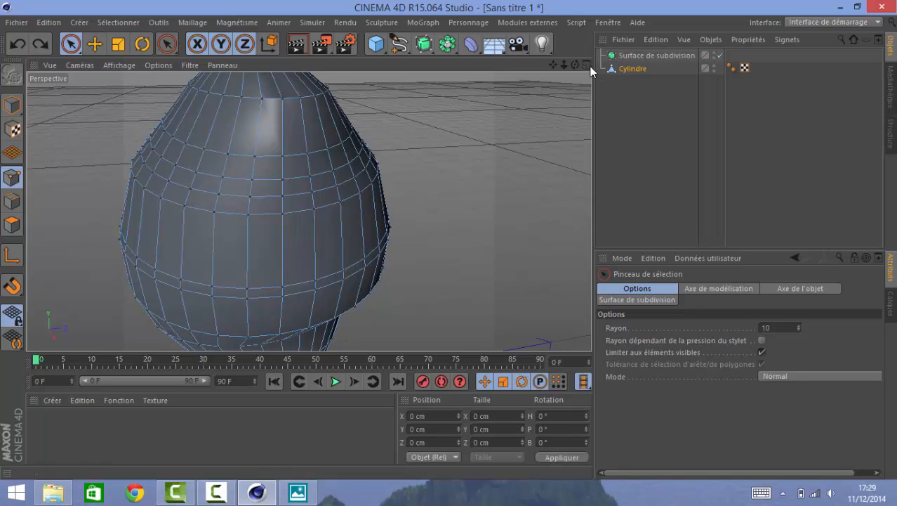
pyautogui.click(11, 225)
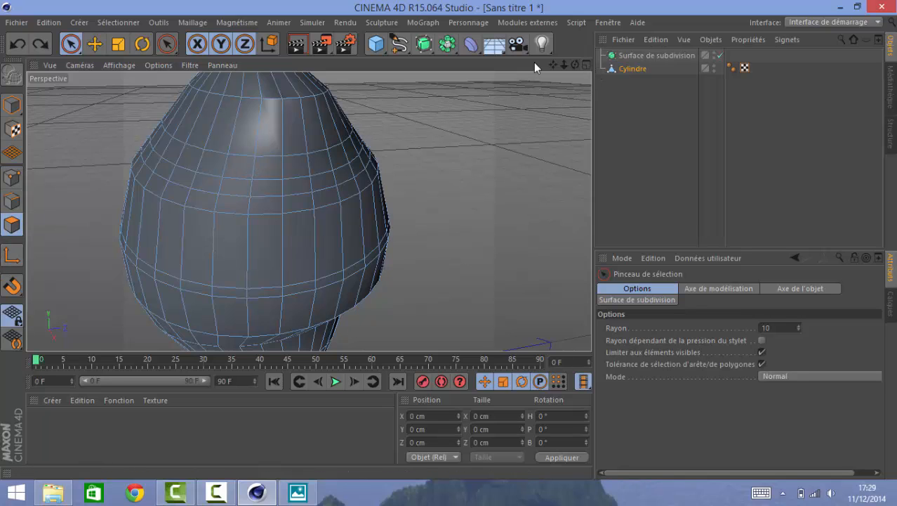
pyautogui.click(587, 65)
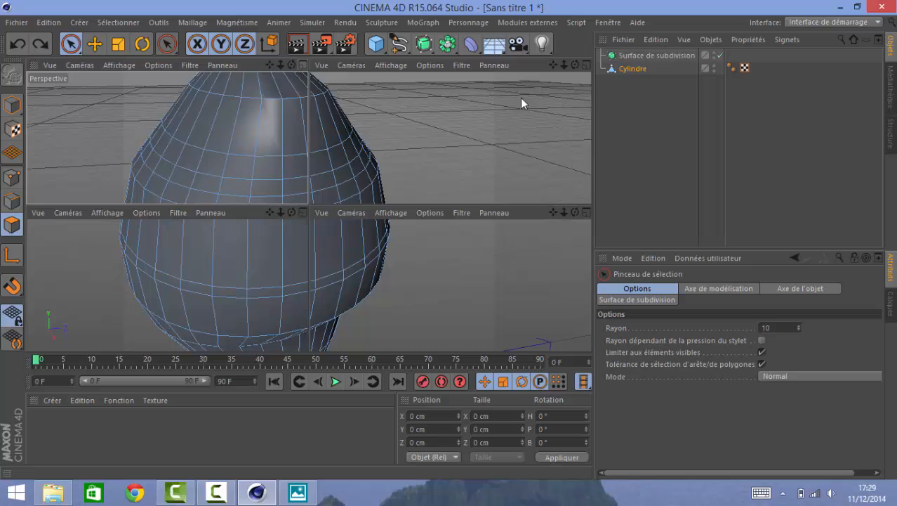
pyautogui.middleClick(298, 212)
pyautogui.click(278, 154)
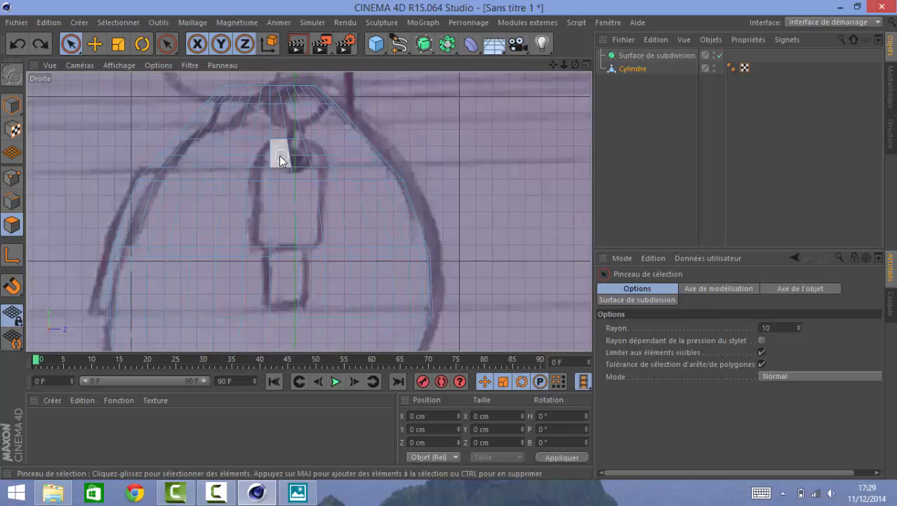
pyautogui.click(286, 156)
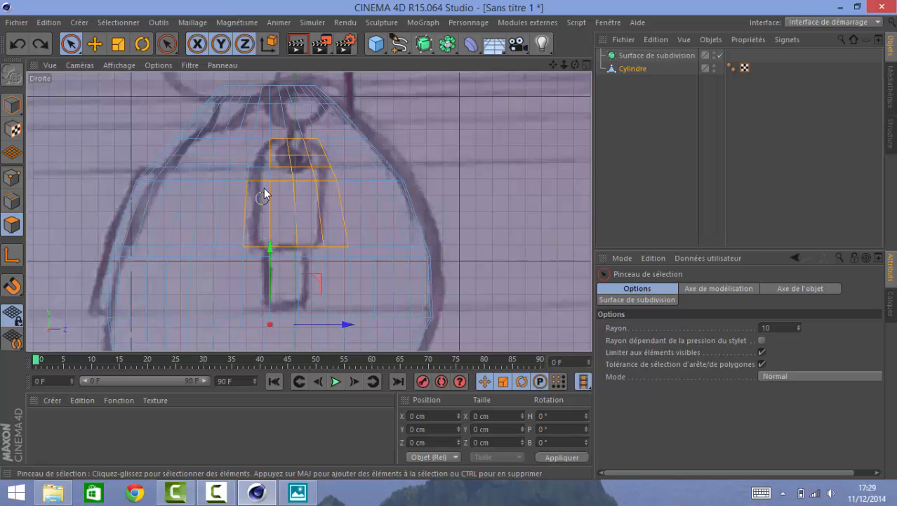
pyautogui.doubleClick(267, 159)
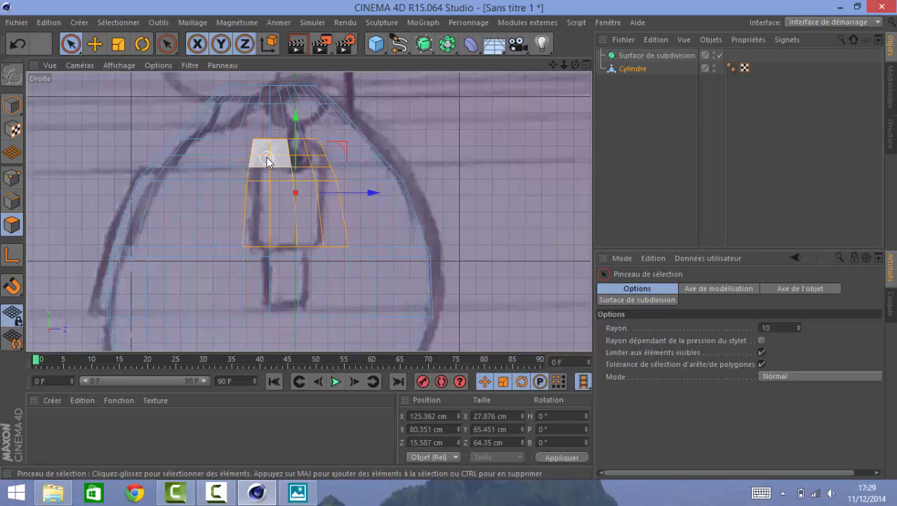
pyautogui.click(586, 66)
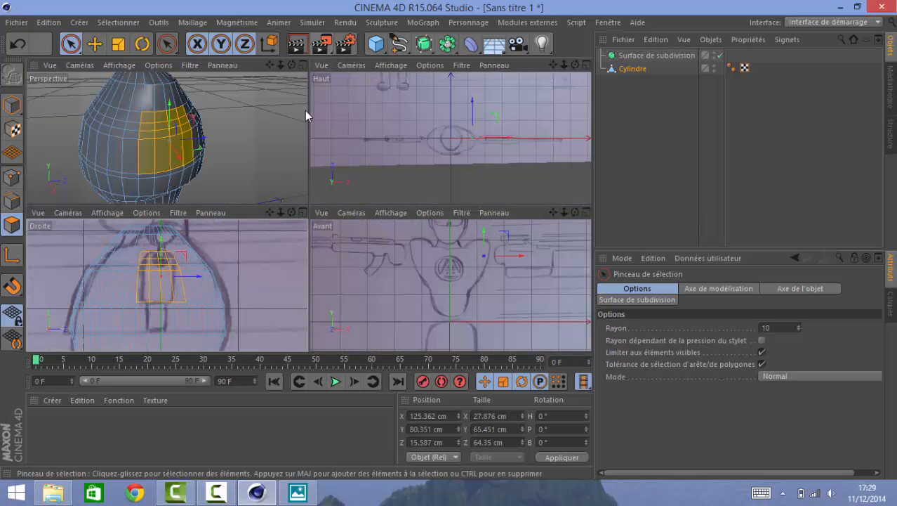
pyautogui.moveTo(290, 66); pyautogui.dragTo(124, 67)
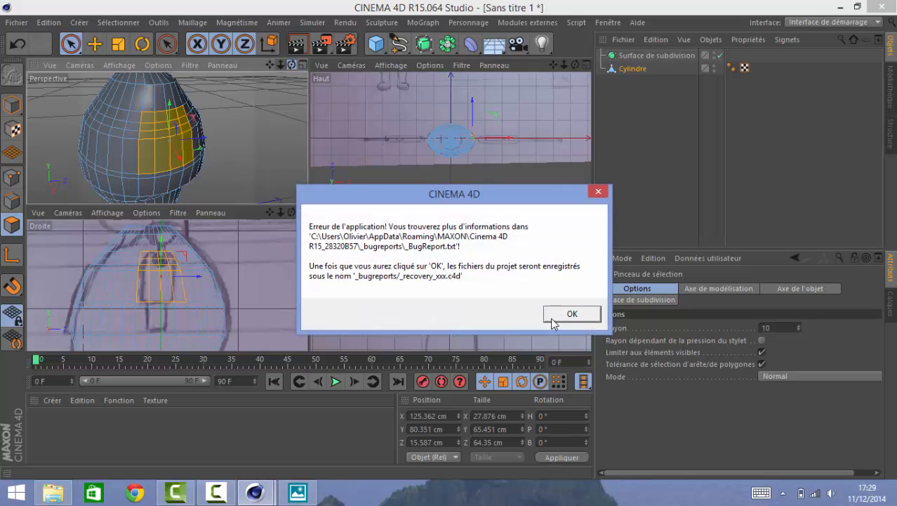
pyautogui.click(216, 491)
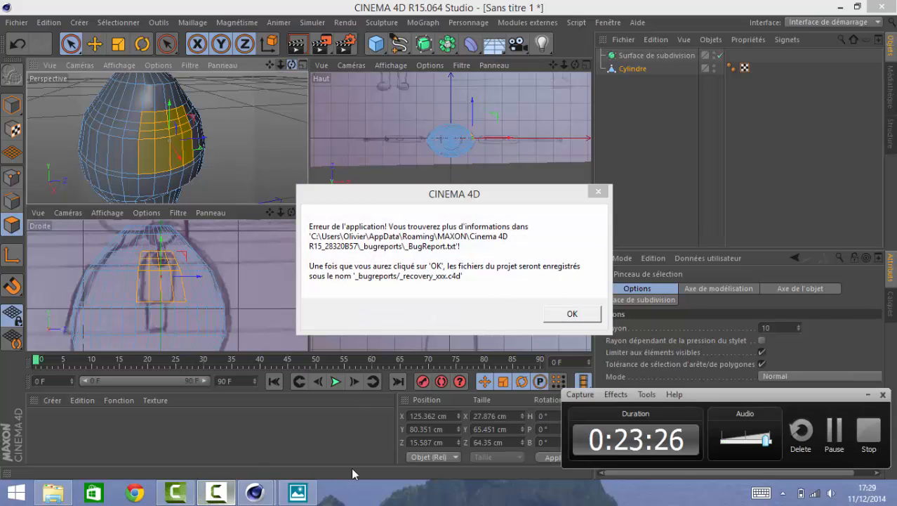
pyautogui.click(835, 430)
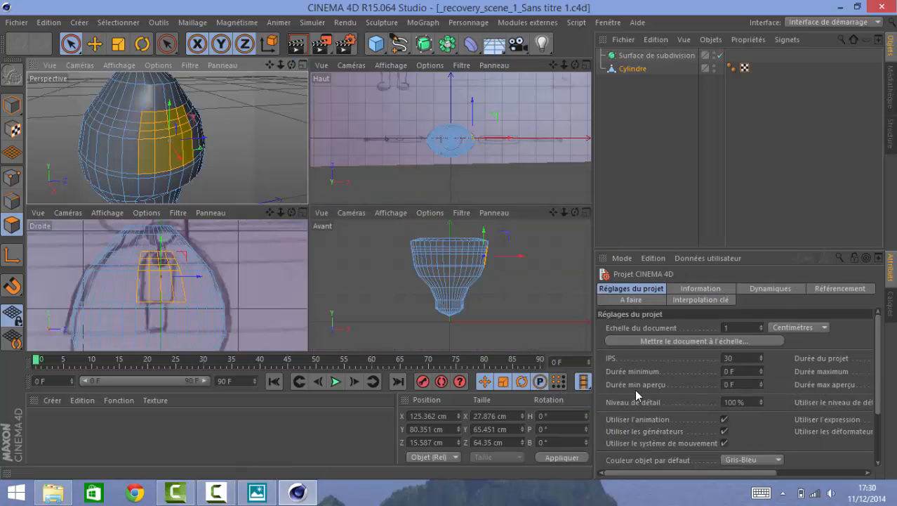
pyautogui.click(215, 493)
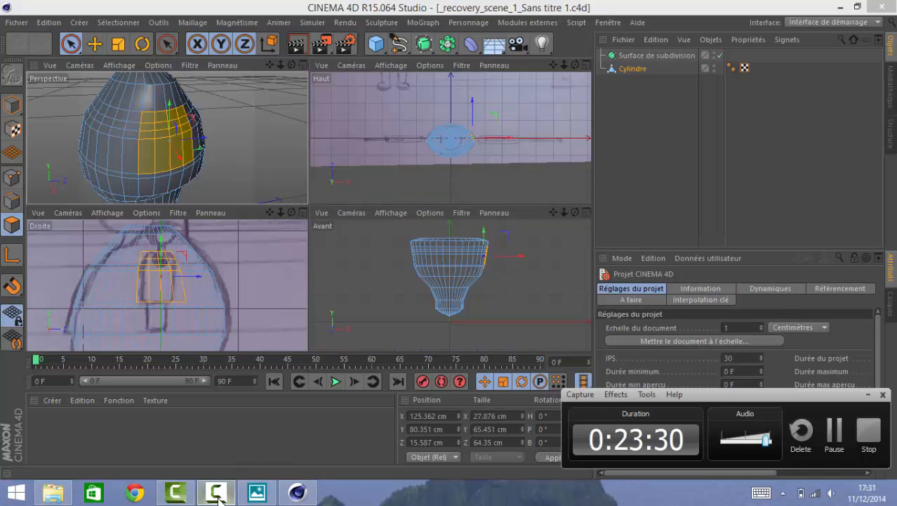
pyautogui.click(217, 493)
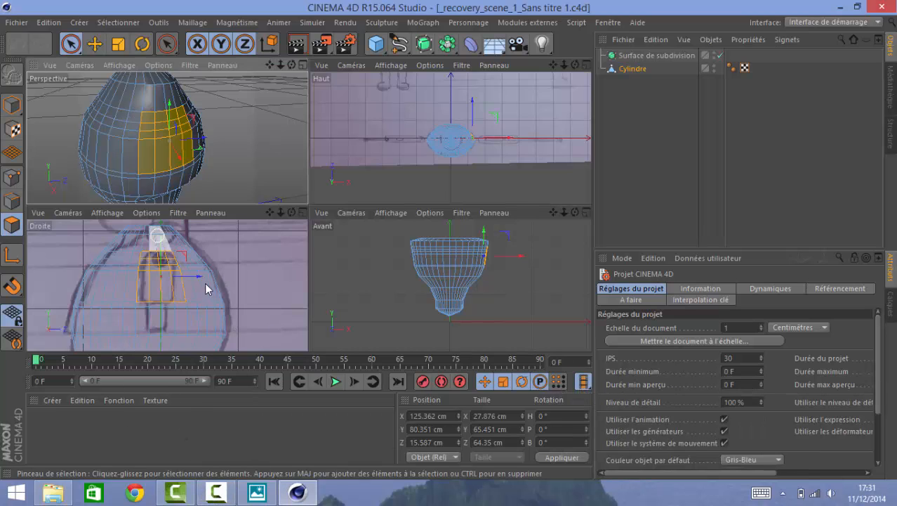
# Examine the selected shoulder polygons in the right view and on both sides of the torso in the perspective view.
pyautogui.click(303, 213)
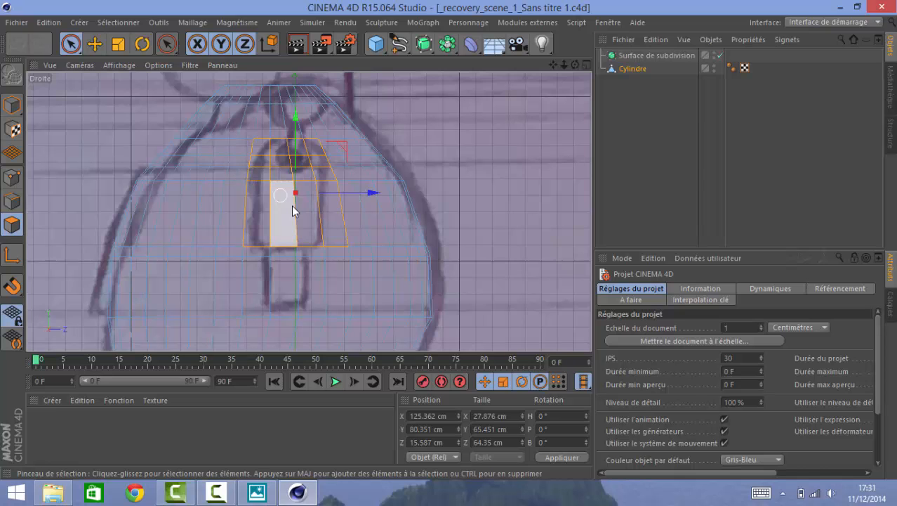
pyautogui.click(587, 64)
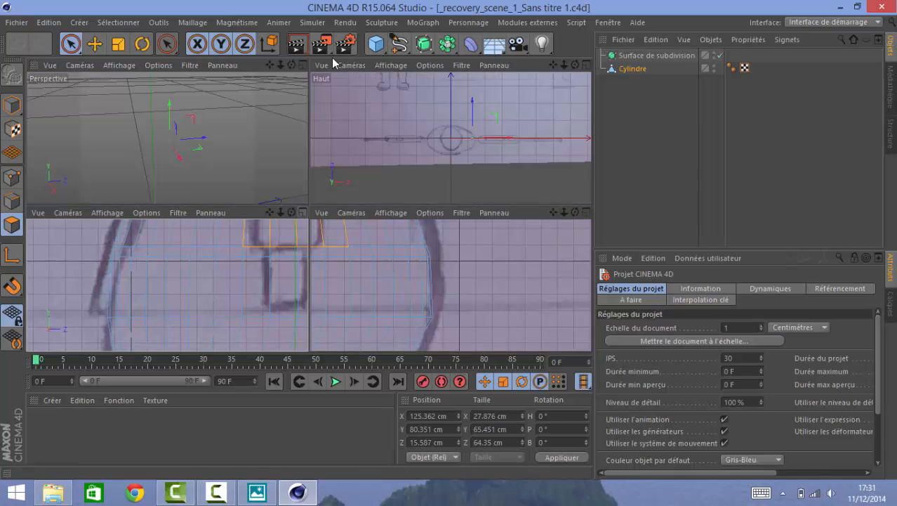
pyautogui.click(303, 63)
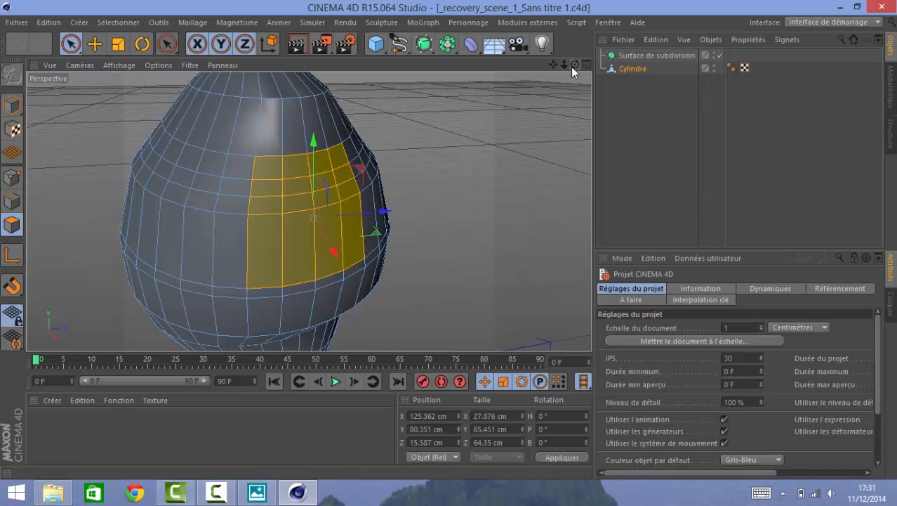
pyautogui.moveTo(573, 65); pyautogui.dragTo(358, 67)
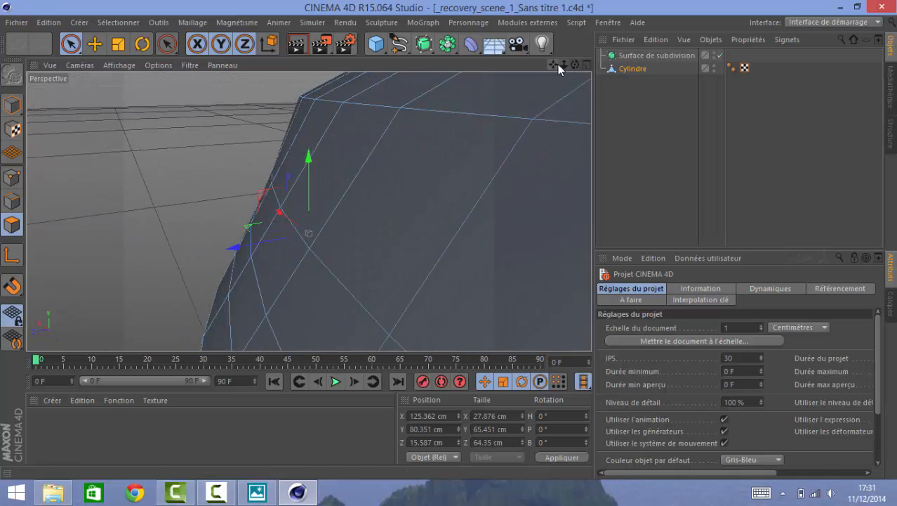
pyautogui.moveTo(563, 65); pyautogui.dragTo(590, 68)
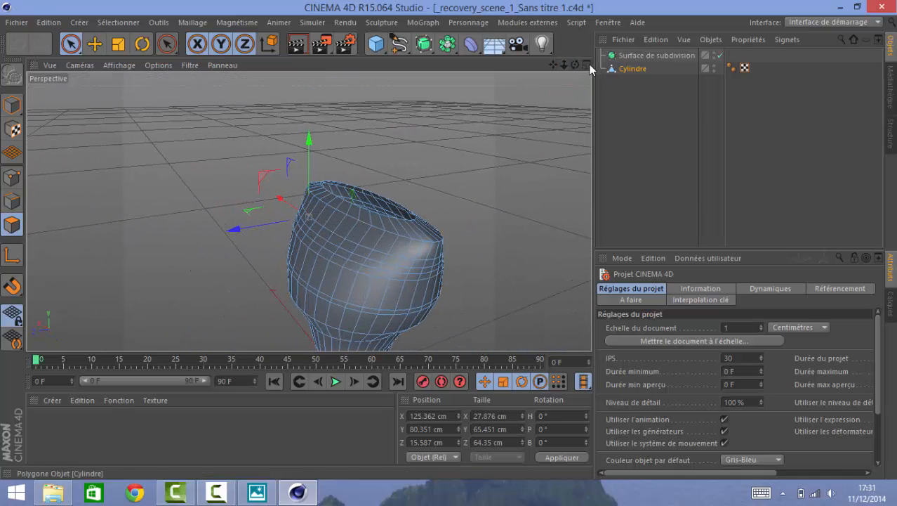
pyautogui.click(587, 64)
pyautogui.click(304, 211)
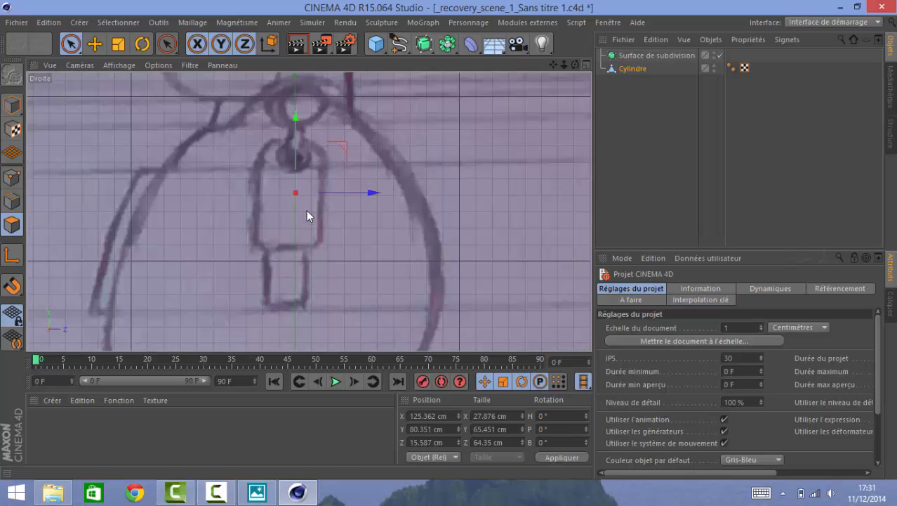
# Clear the polygon selection, toggle X-ray display in the right view, and reselect the side polygons over the sketched upper arm.
pyautogui.press('Delete')
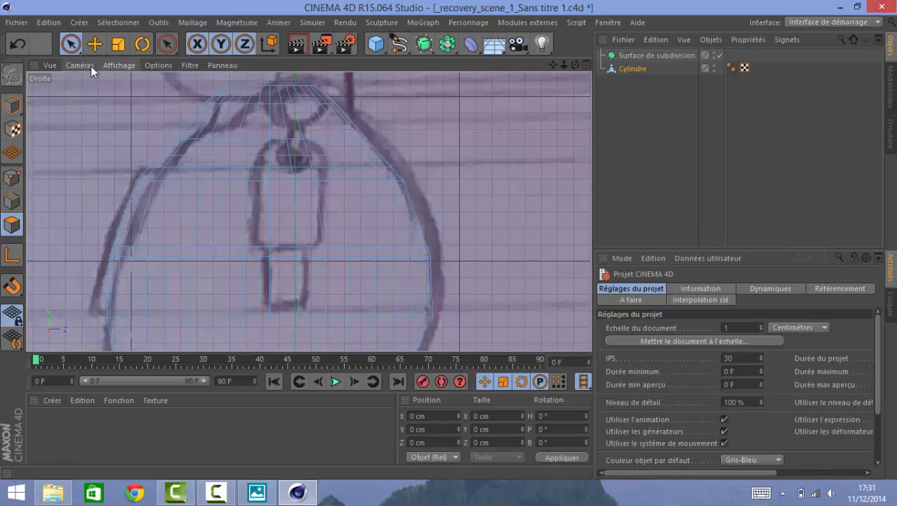
pyautogui.click(58, 64)
pyautogui.moveTo(119, 66)
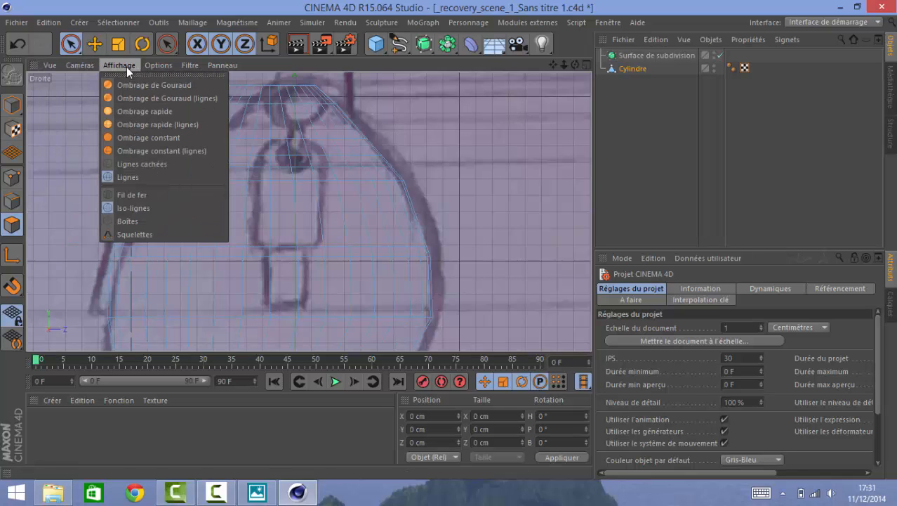
pyautogui.moveTo(153, 66)
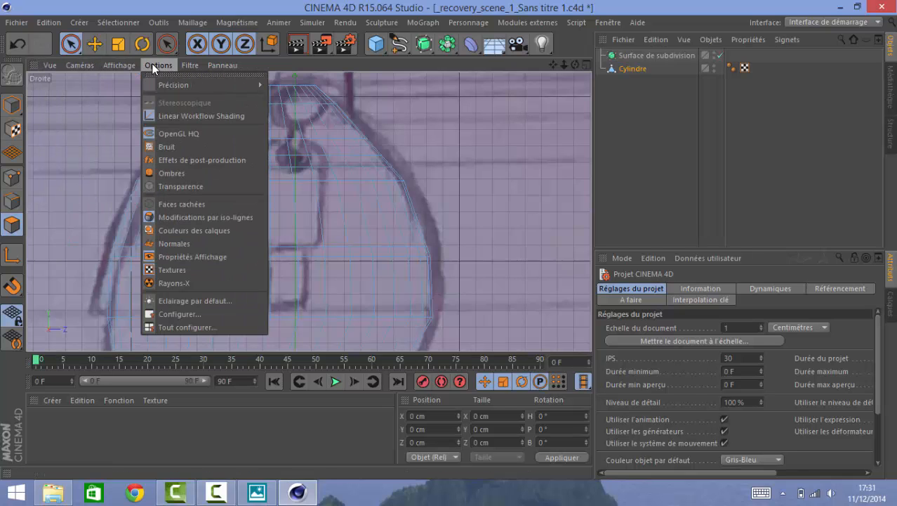
pyautogui.click(183, 284)
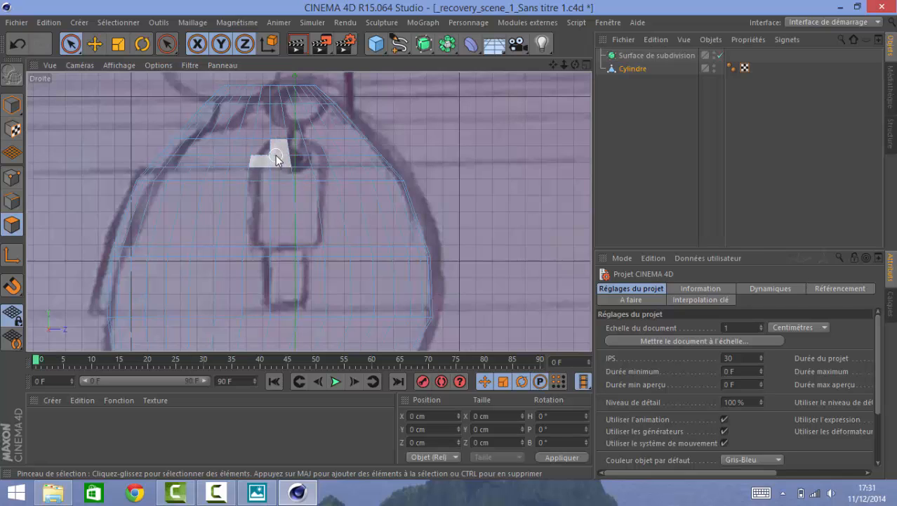
pyautogui.click(276, 158)
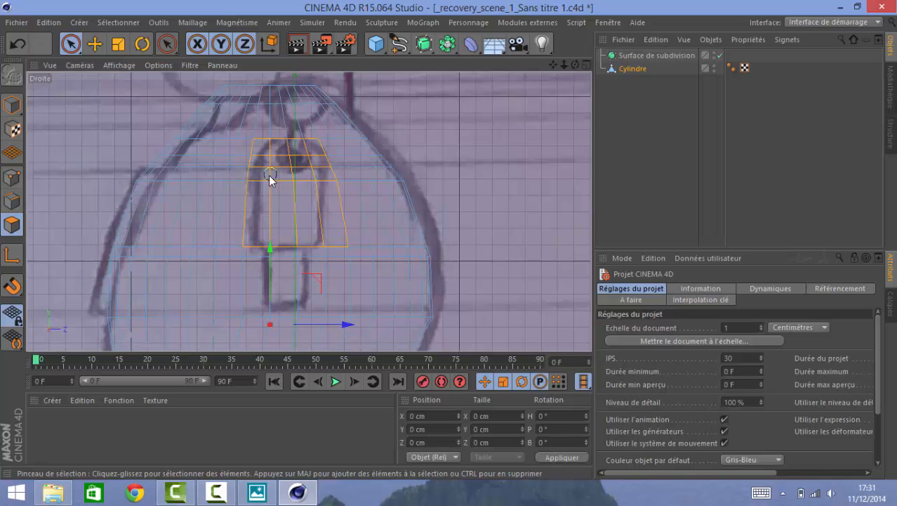
pyautogui.moveTo(269, 175); pyautogui.dragTo(268, 179)
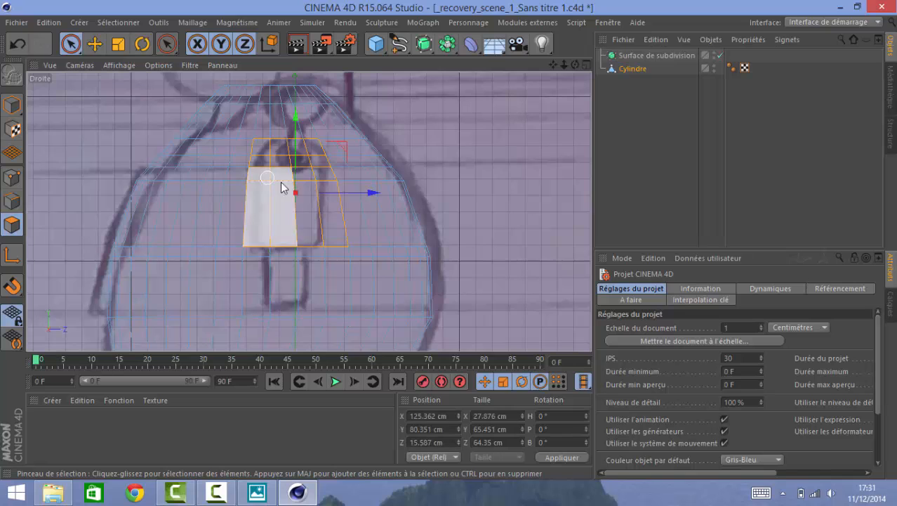
# Check the reselected shoulder polygons in the perspective view and toggle X-ray display again in the right view.
pyautogui.click(587, 65)
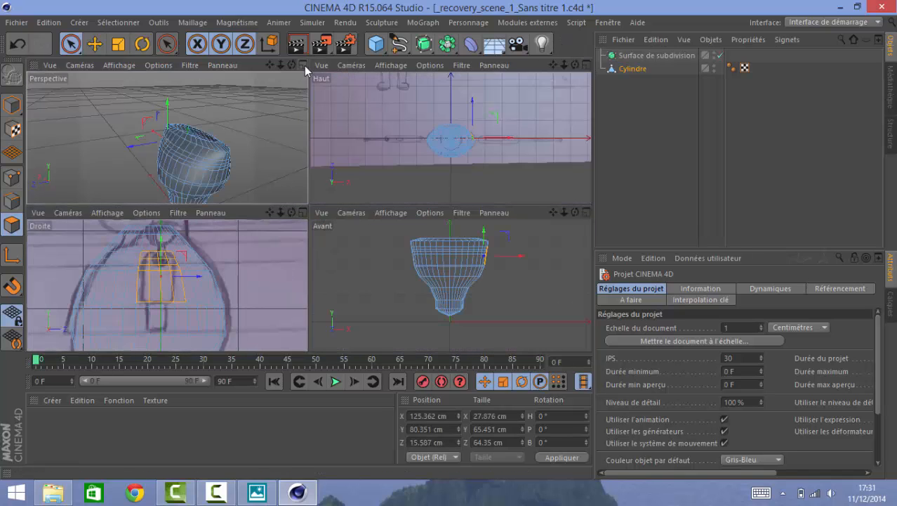
pyautogui.click(304, 66)
pyautogui.moveTo(576, 64); pyautogui.dragTo(600, 75)
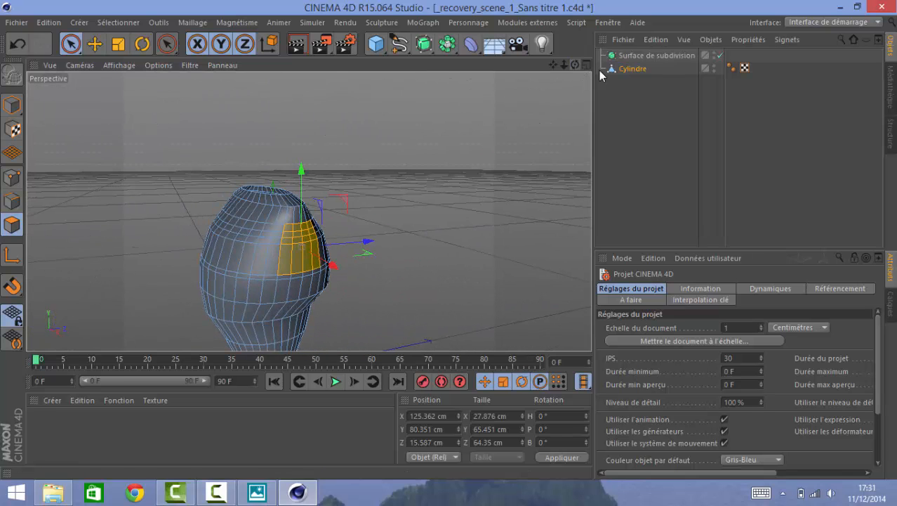
pyautogui.click(582, 64)
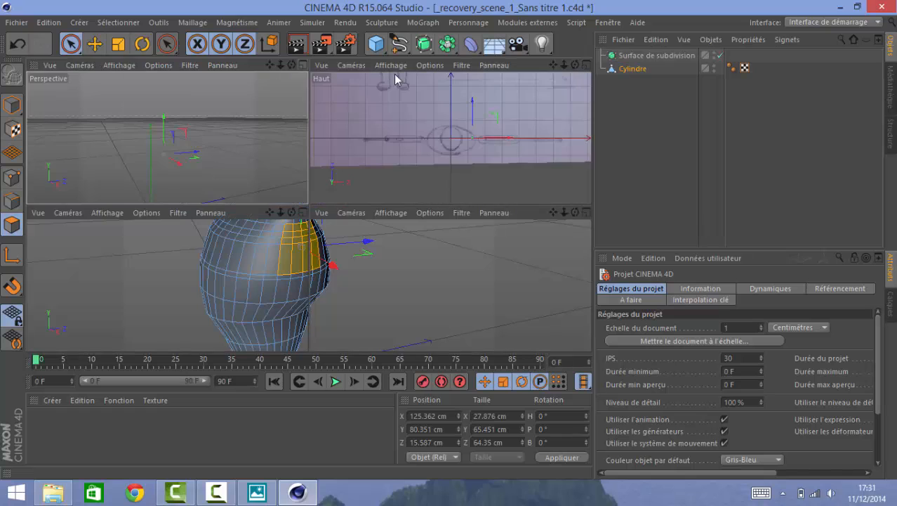
pyautogui.click(304, 212)
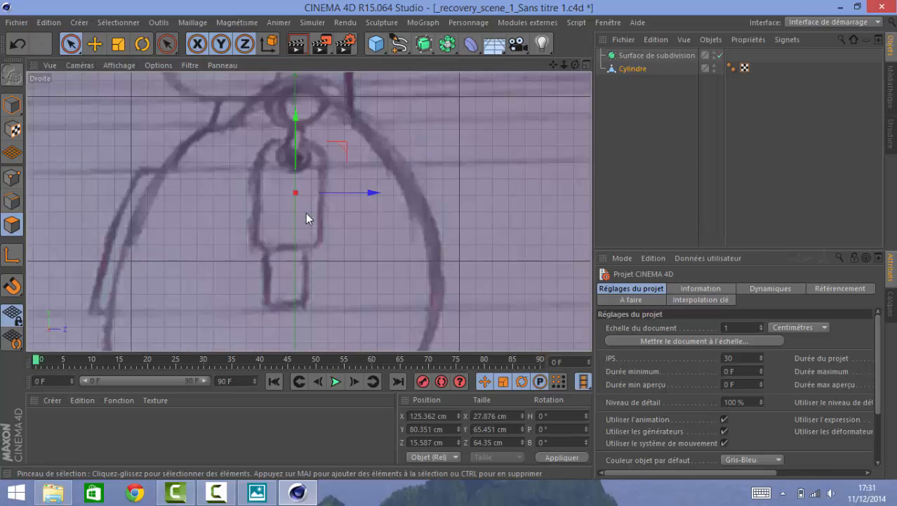
pyautogui.click(156, 68)
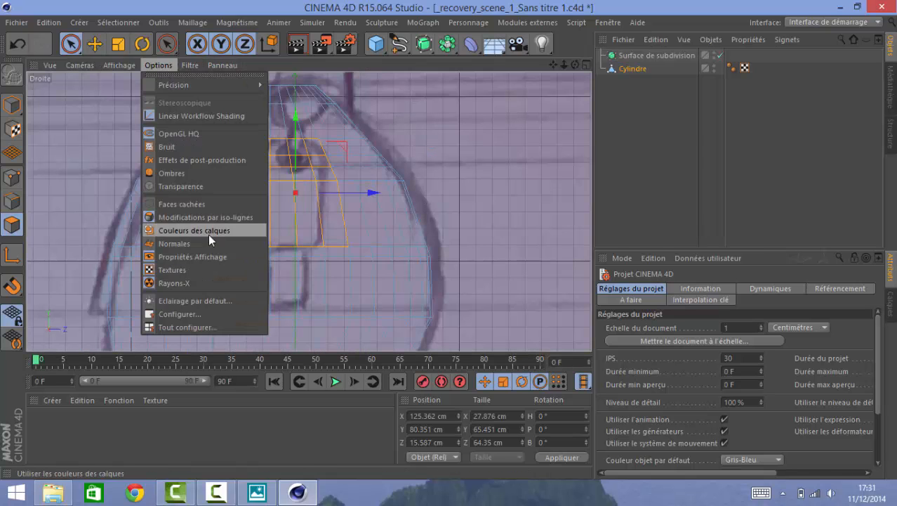
pyautogui.click(218, 280)
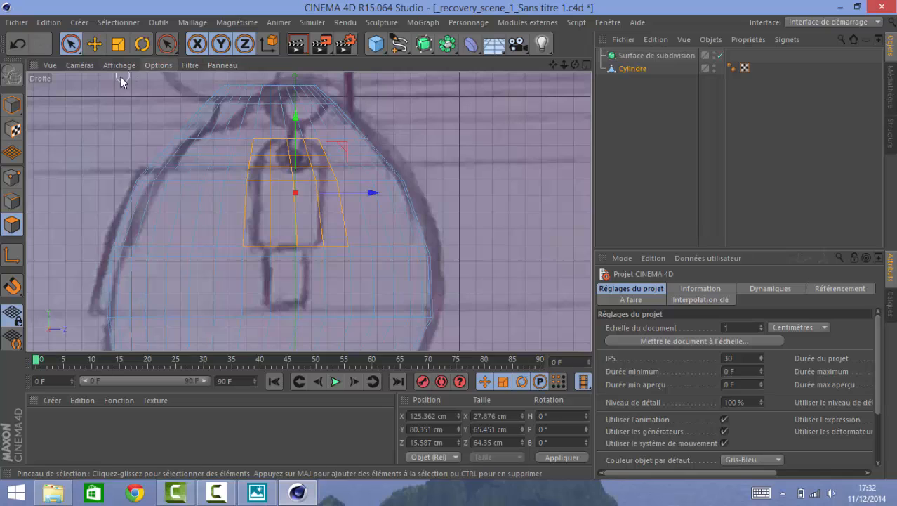
# Switch the side view to the left camera and add the matching torso polygons over the sketched arm to the selection.
pyautogui.click(78, 65)
pyautogui.click(106, 158)
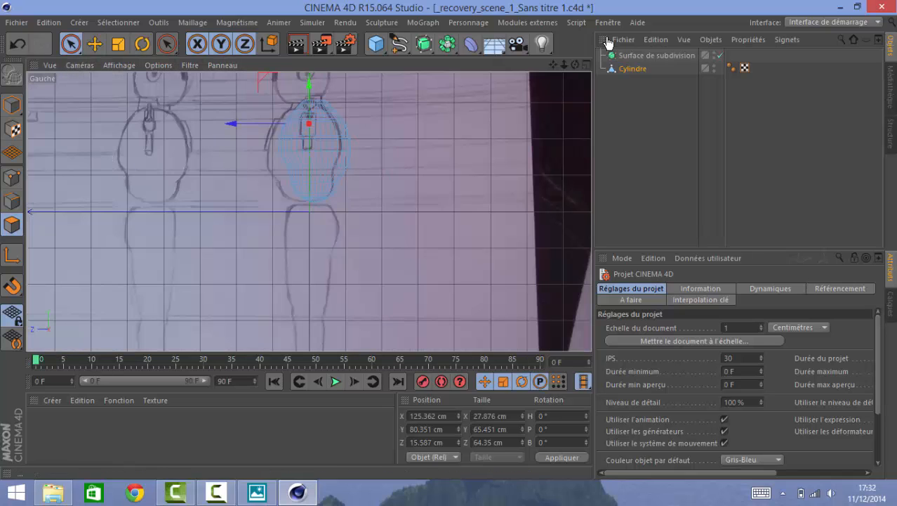
pyautogui.moveTo(565, 65)
pyautogui.mouseDown()
pyautogui.moveTo(555, 61)
pyautogui.moveTo(573, 65)
pyautogui.moveTo(560, 65)
pyautogui.mouseUp()
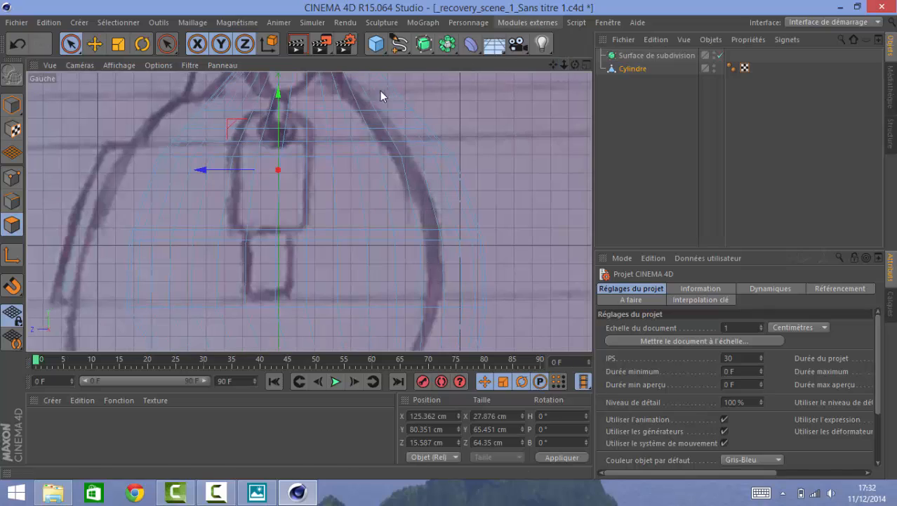
pyautogui.click(305, 133)
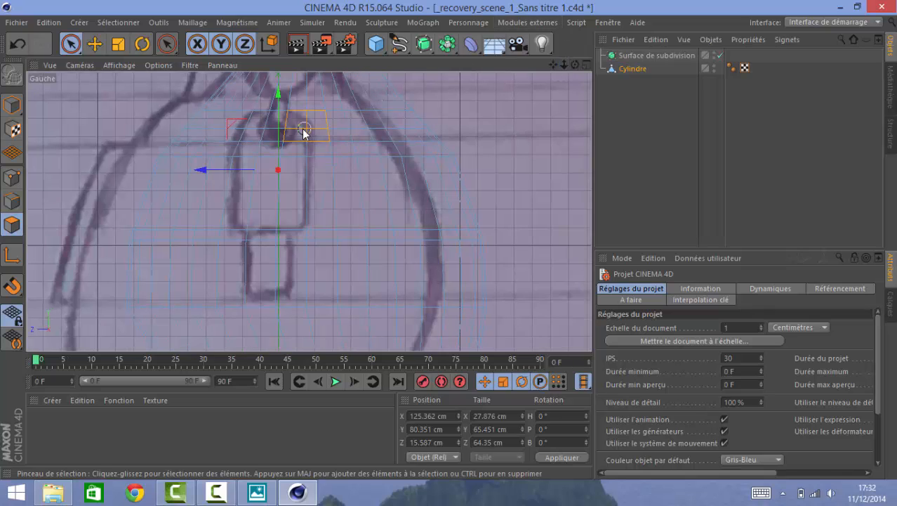
pyautogui.moveTo(291, 127); pyautogui.dragTo(292, 124)
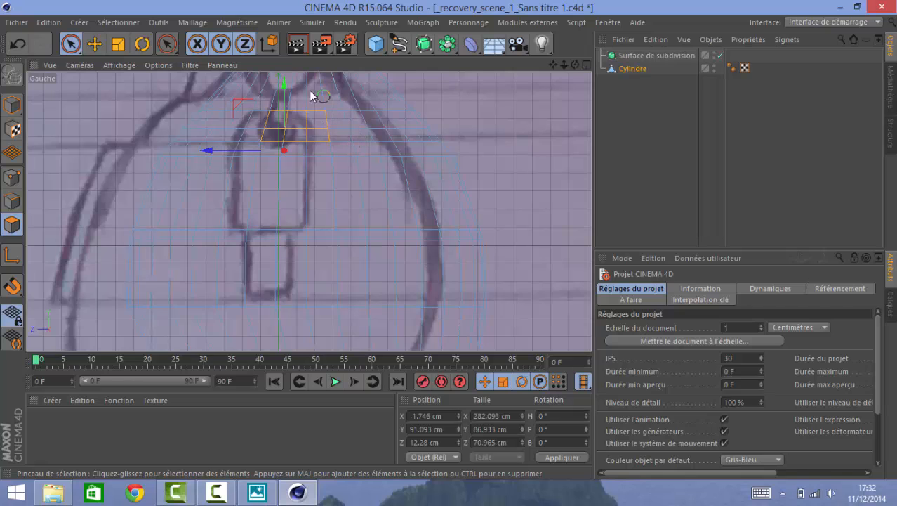
pyautogui.click(310, 93)
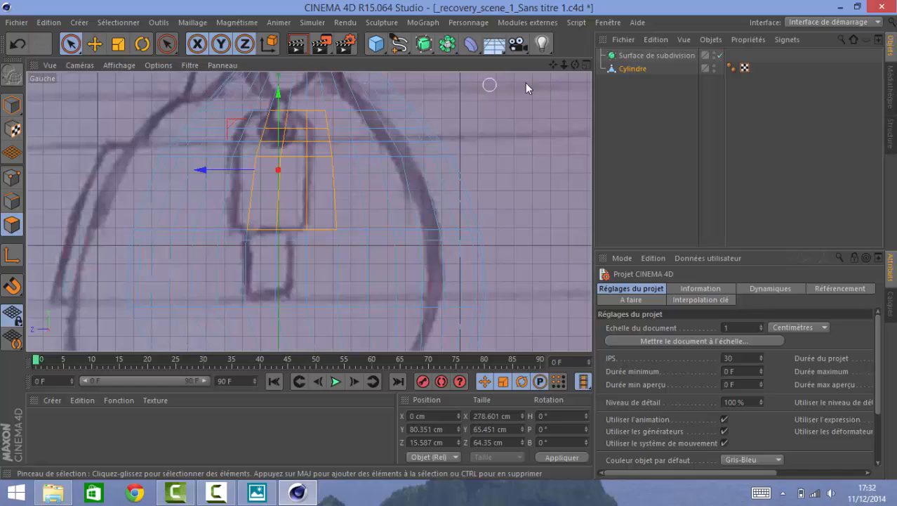
# Restore the right camera, trim the extra column of shoulder polygons from the selection in the perspective view, and clear the whole selection.
pyautogui.click(80, 66)
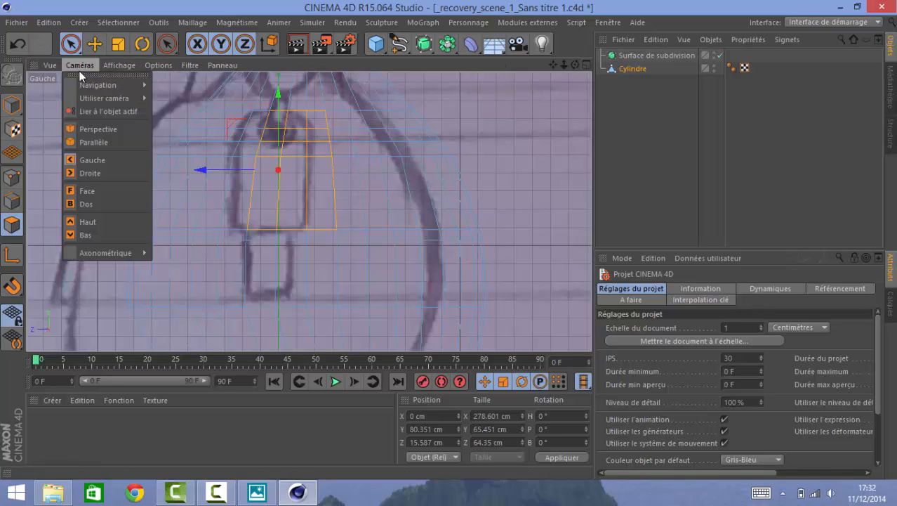
pyautogui.click(111, 167)
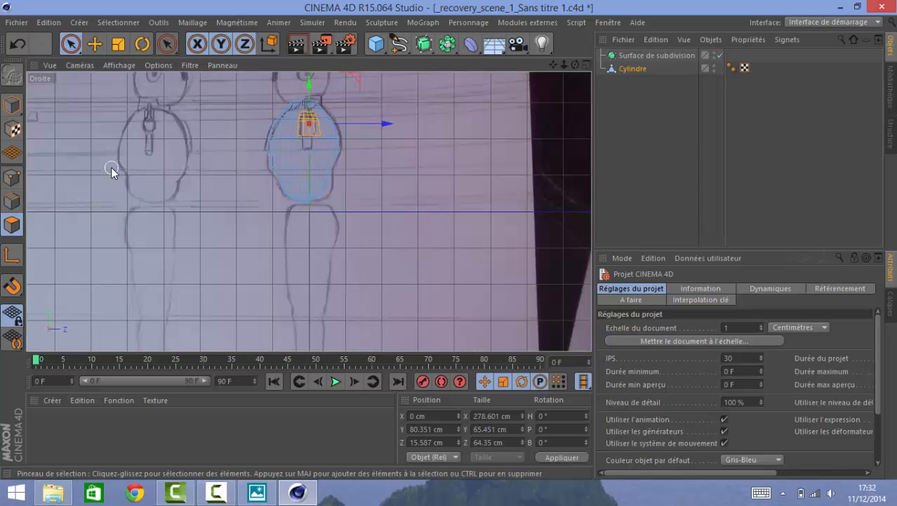
pyautogui.moveTo(563, 64)
pyautogui.mouseDown()
pyautogui.moveTo(593, 65)
pyautogui.moveTo(555, 60)
pyautogui.mouseUp()
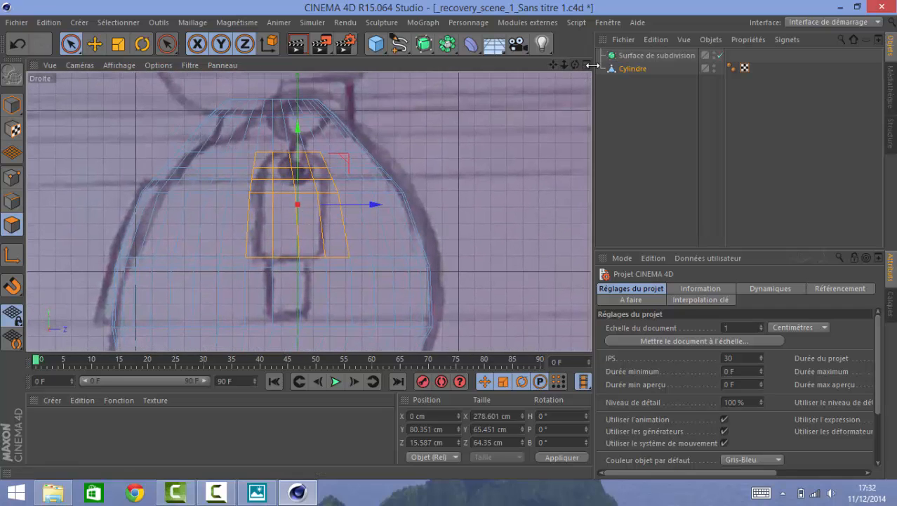
pyautogui.click(585, 65)
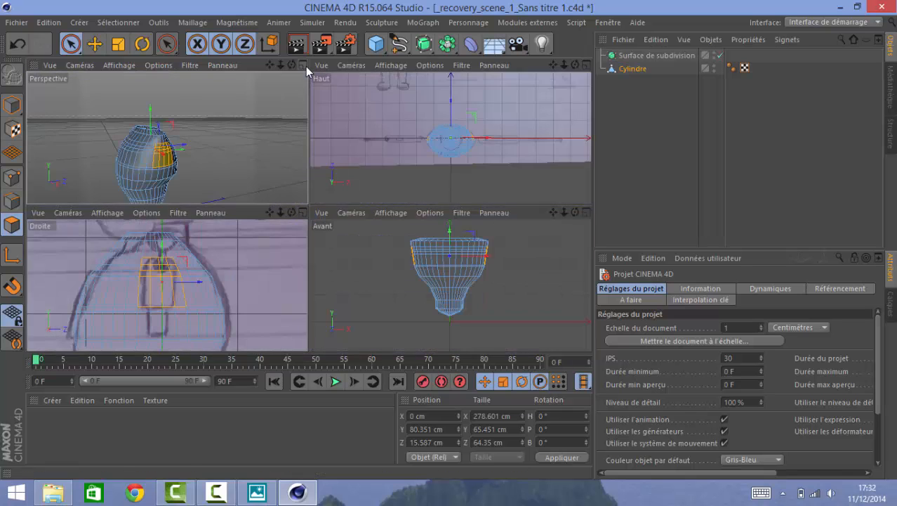
pyautogui.click(306, 66)
pyautogui.moveTo(575, 64); pyautogui.dragTo(590, 102)
pyautogui.moveTo(308, 210); pyautogui.dragTo(362, 122)
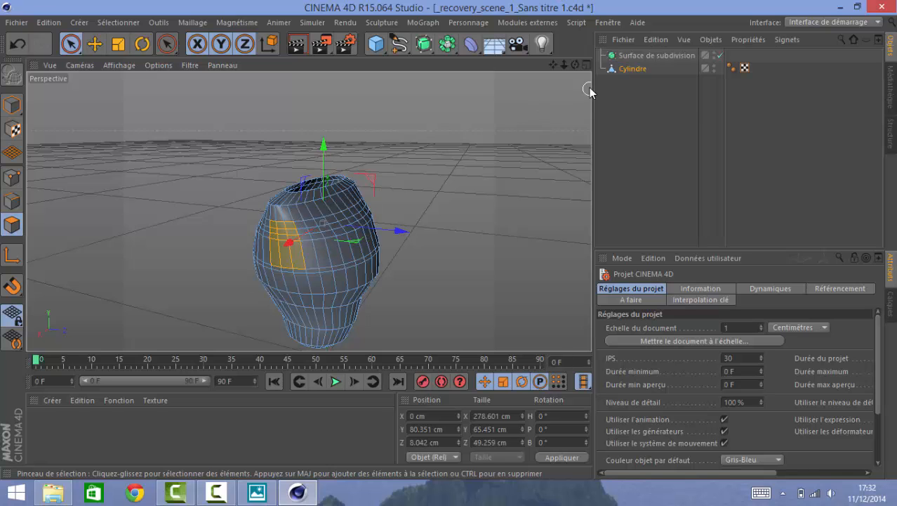
pyautogui.moveTo(575, 64); pyautogui.dragTo(308, 210)
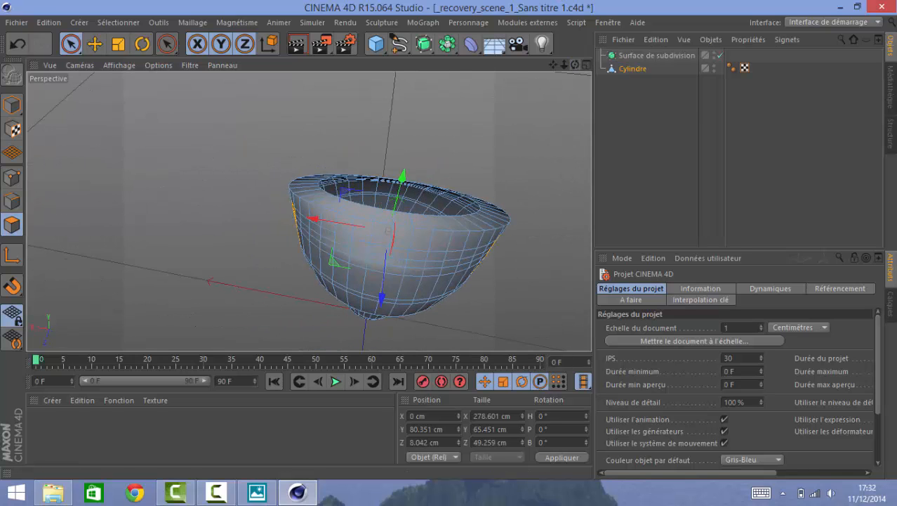
pyautogui.click(528, 139)
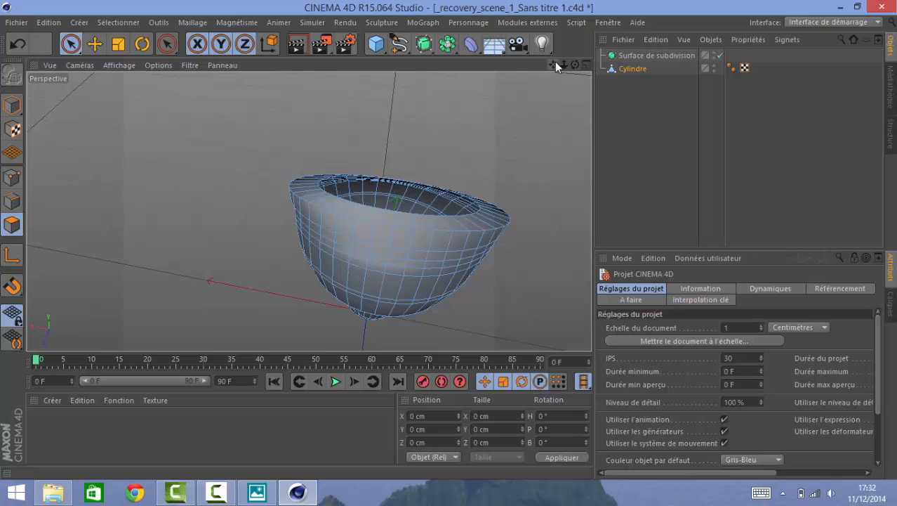
# Switch to edge mode and set Loop Selection to select boundaries (Sélectionner les délimitations) without stopping at them.
pyautogui.moveTo(576, 64); pyautogui.dragTo(308, 211)
pyautogui.press('u')
pyautogui.press('l')
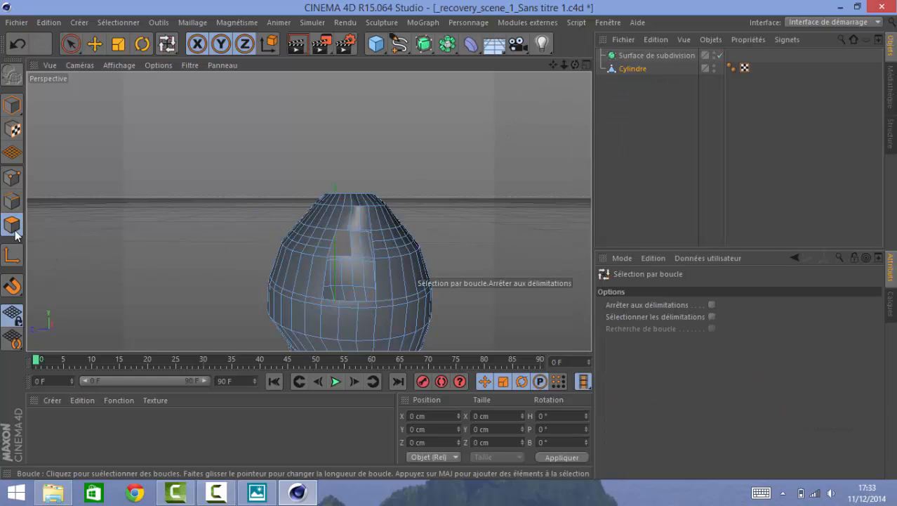
pyautogui.click(12, 200)
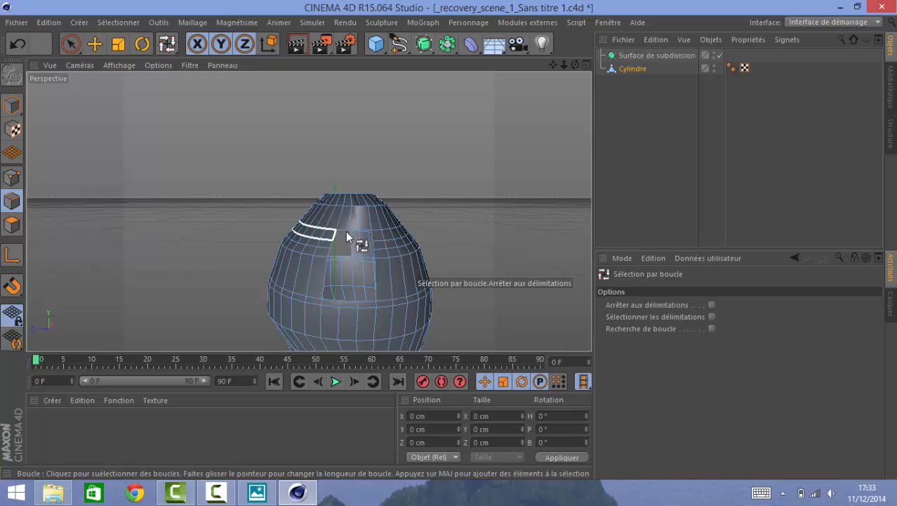
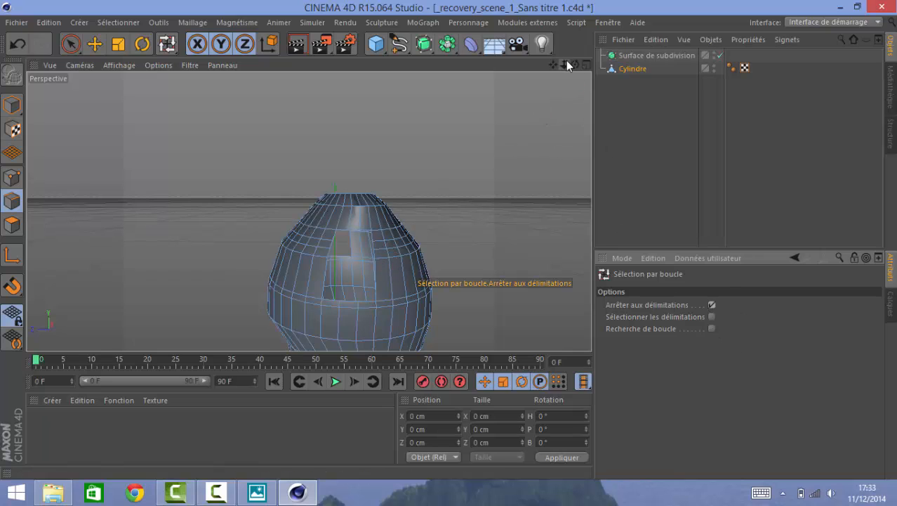
pyautogui.moveTo(566, 60); pyautogui.dragTo(557, 60)
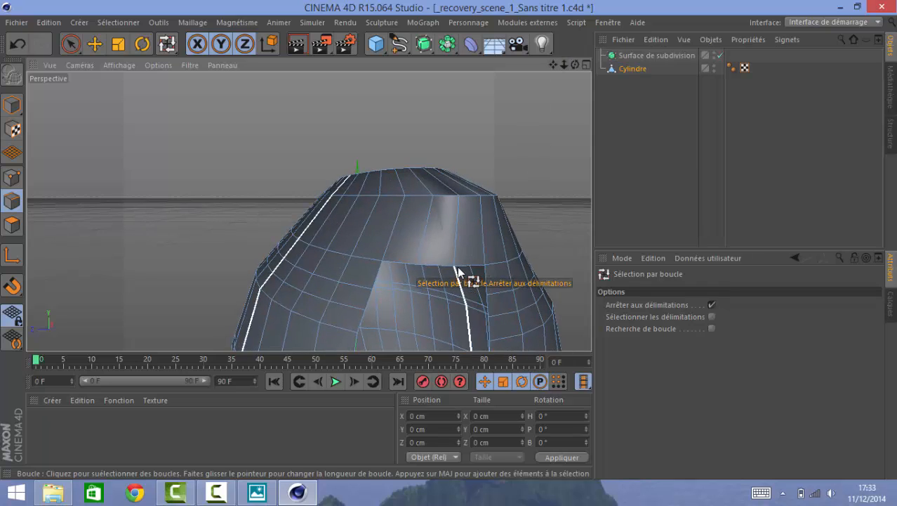
pyautogui.click(712, 306)
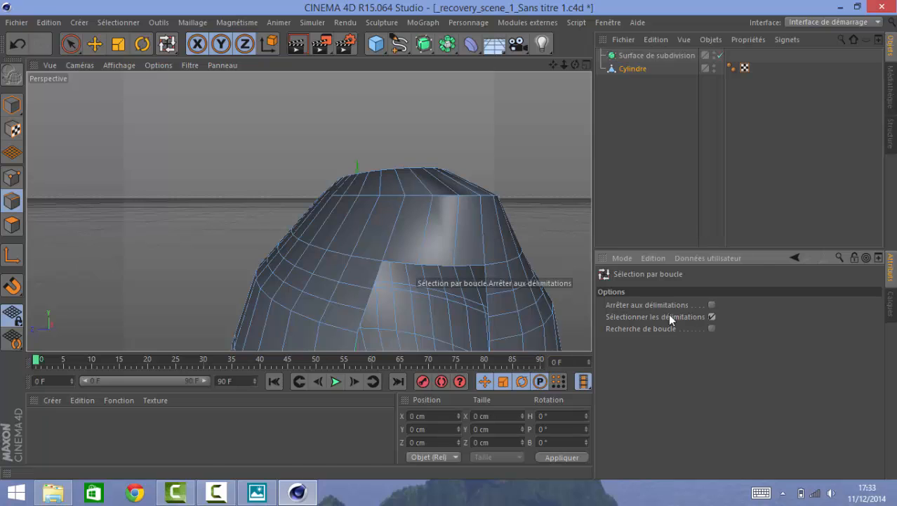
# Select the boundary edge loops of both shoulder openings on the torso.
pyautogui.click(472, 265)
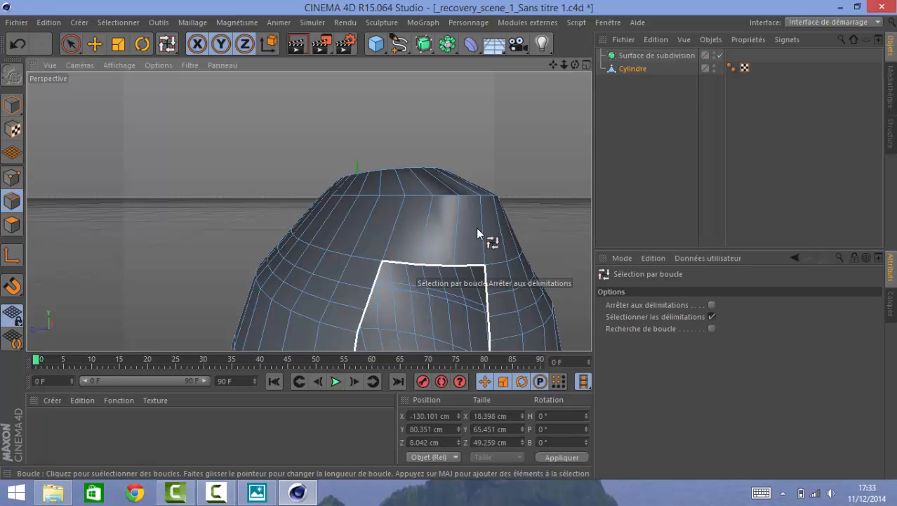
pyautogui.moveTo(566, 64); pyautogui.dragTo(418, 76)
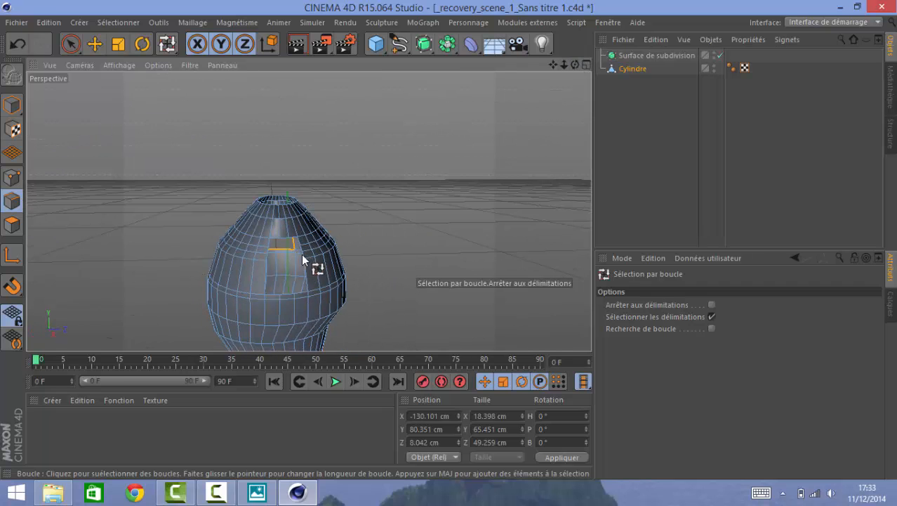
pyautogui.click(309, 278)
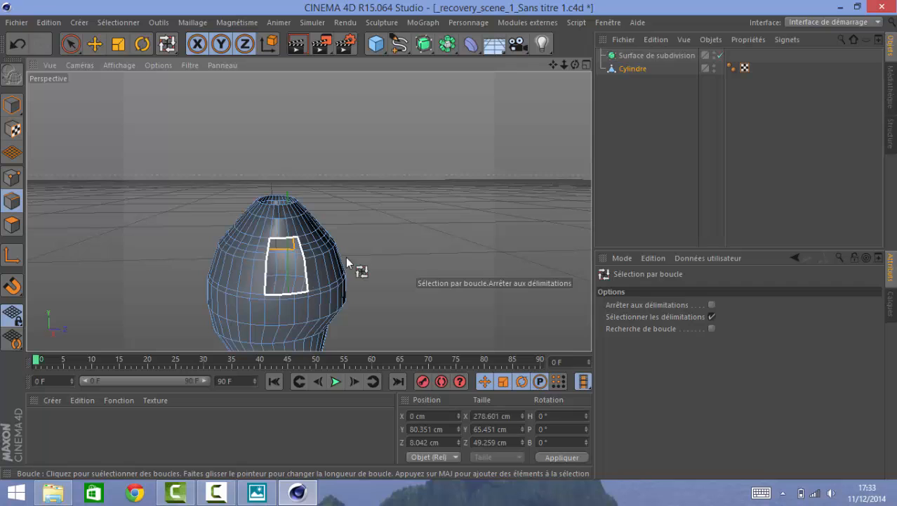
pyautogui.moveTo(580, 64); pyautogui.dragTo(554, 84)
pyautogui.keyDown('alt'); pyautogui.moveTo(308, 210); pyautogui.dragTo(456, 242); pyautogui.keyUp('alt')
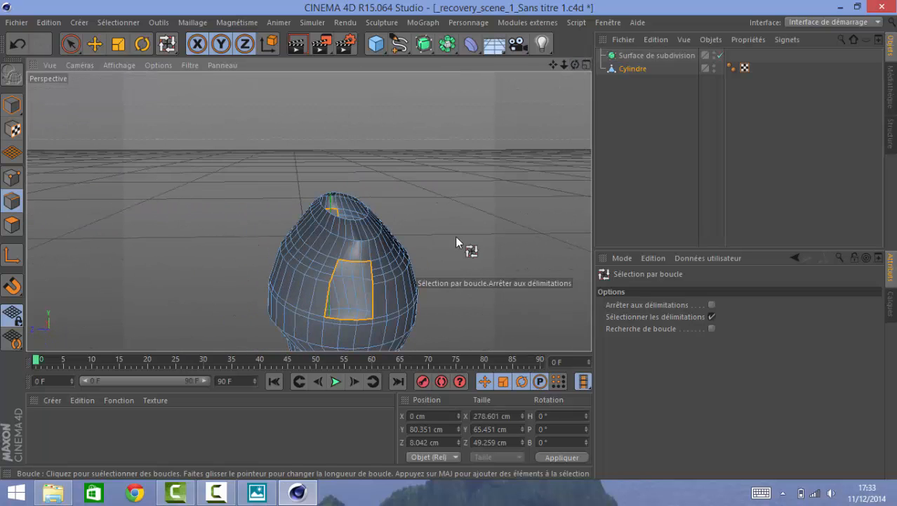
pyautogui.rightClick(344, 269)
pyautogui.press('Escape')
pyautogui.rightClick(335, 310)
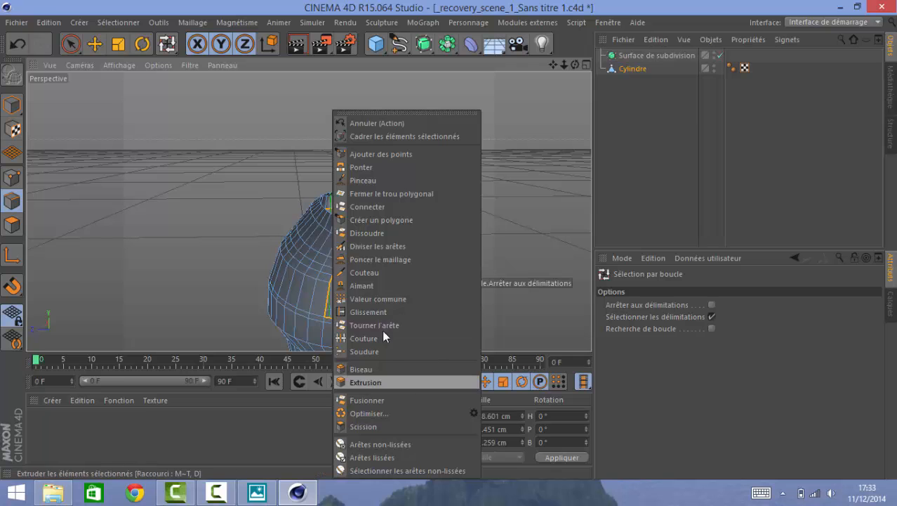
pyautogui.press('Escape')
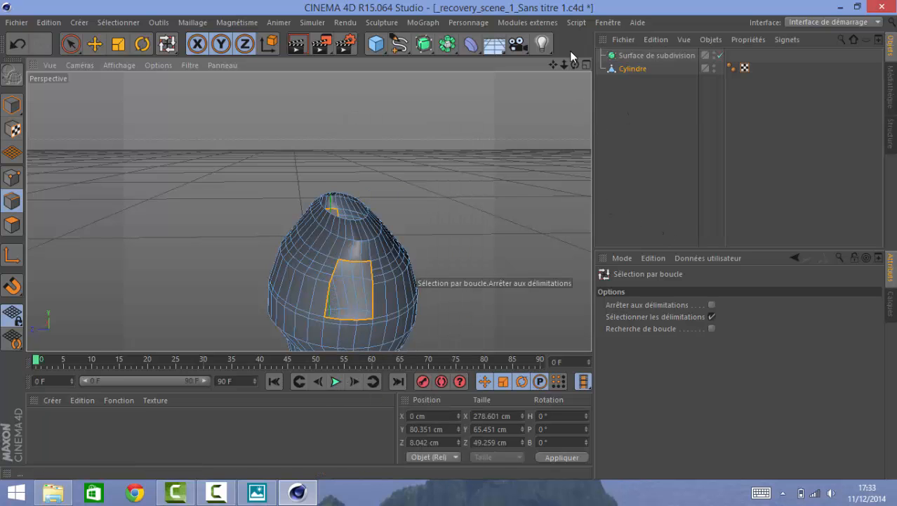
# Scale both shoulder opening loops outward along X to an overall width of about 311 cm.
pyautogui.moveTo(575, 65); pyautogui.dragTo(494, 156)
pyautogui.press('r')
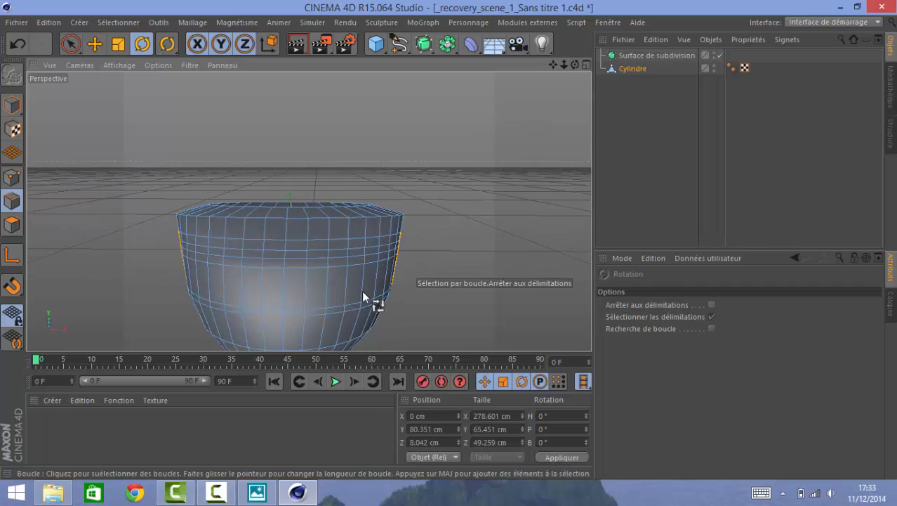
pyautogui.press('t')
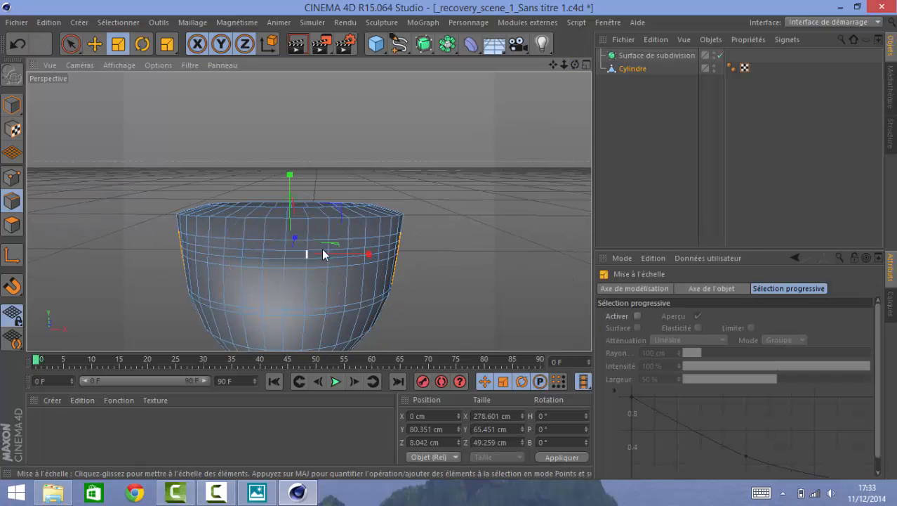
pyautogui.moveTo(369, 254); pyautogui.dragTo(393, 268)
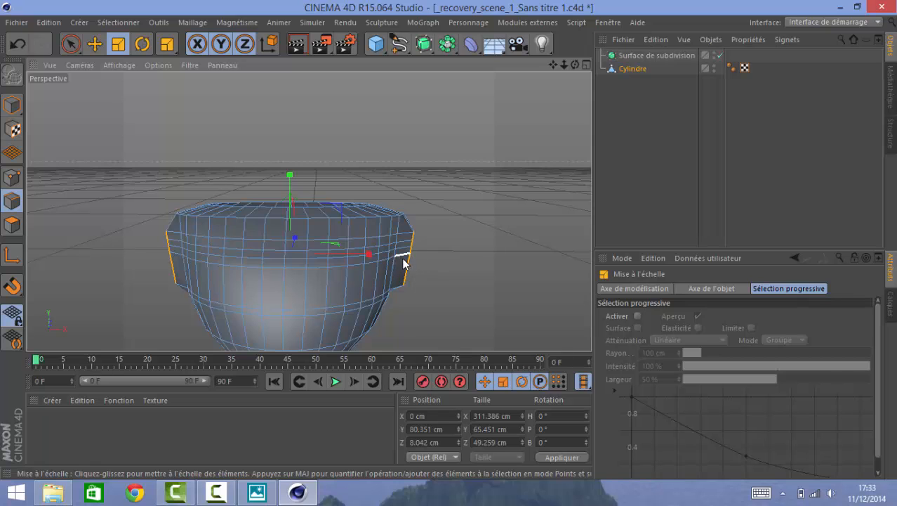
# Scale the shoulder opening loops along Z to about 62 cm and along Y to about 54 cm.
pyautogui.press('r')
pyautogui.press('t')
pyautogui.moveTo(575, 65); pyautogui.dragTo(515, 171)
pyautogui.moveTo(417, 257); pyautogui.dragTo(438, 257)
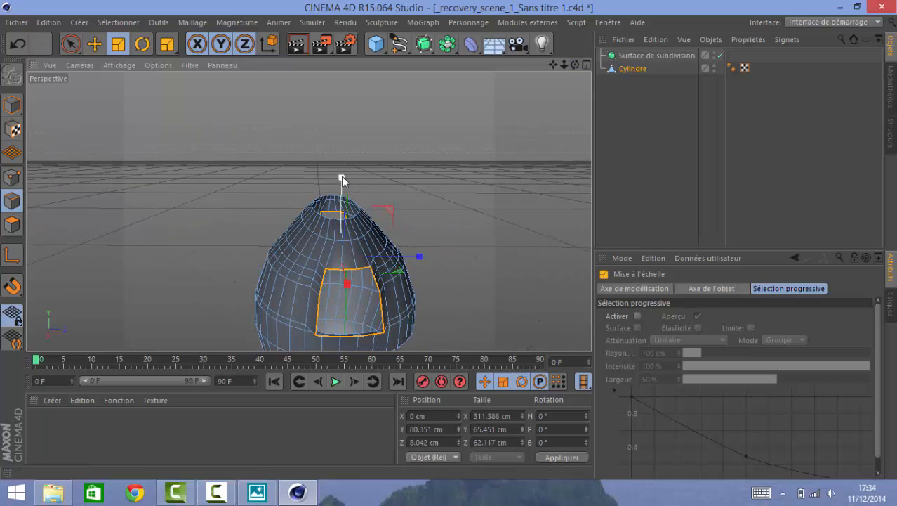
pyautogui.moveTo(341, 178); pyautogui.dragTo(343, 196)
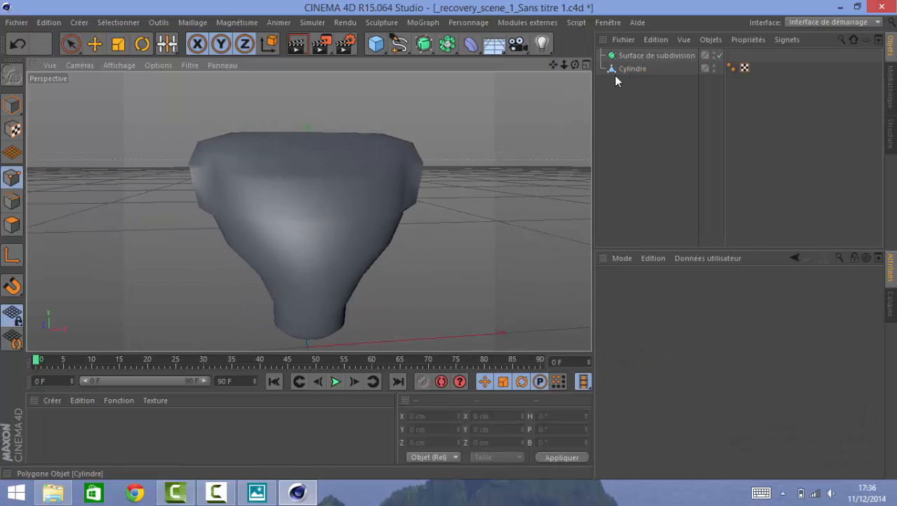
# Select the Cylindre object and loop-select the boundary points of one shoulder opening.
pyautogui.click(639, 68)
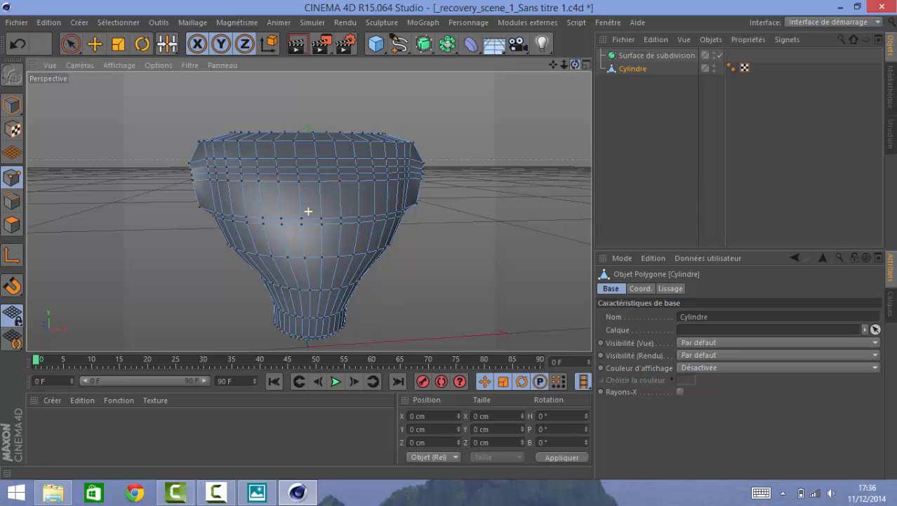
pyautogui.moveTo(575, 65); pyautogui.dragTo(410, 57)
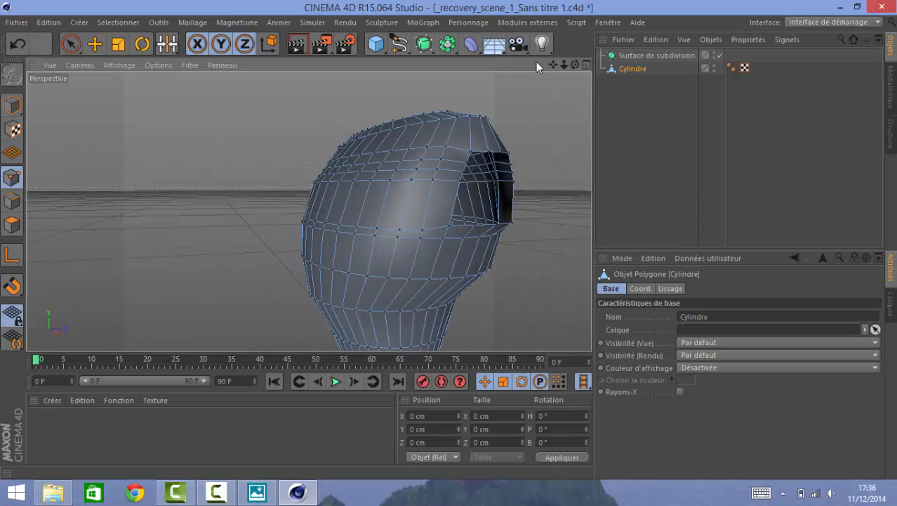
pyautogui.press('u')
pyautogui.press('l')
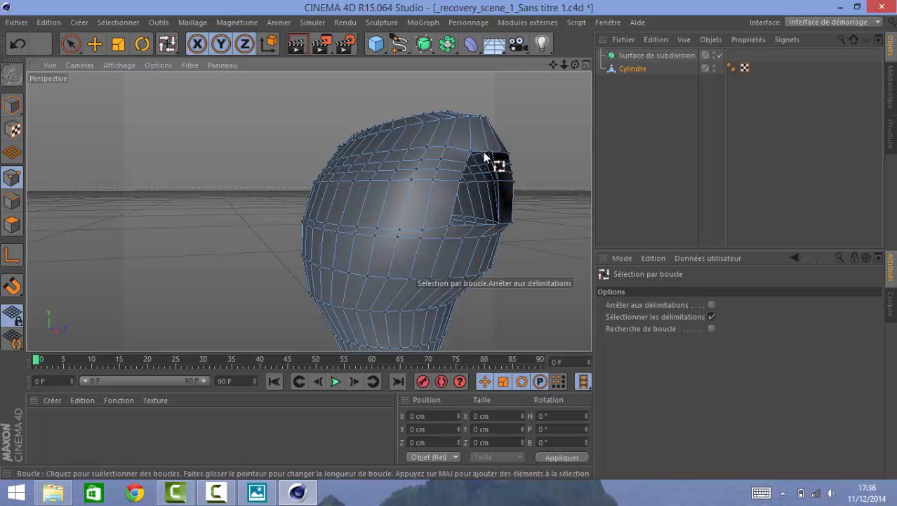
pyautogui.click(466, 201)
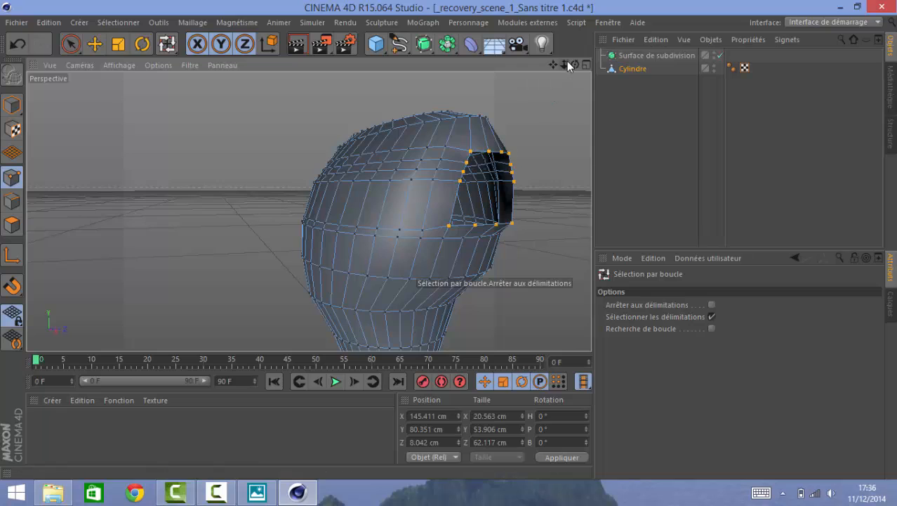
# Try extruding the selected boundary points by 5 cm and moving them outward along X to about 292 cm.
pyautogui.moveTo(565, 64); pyautogui.dragTo(541, 67)
pyautogui.rightClick(427, 206)
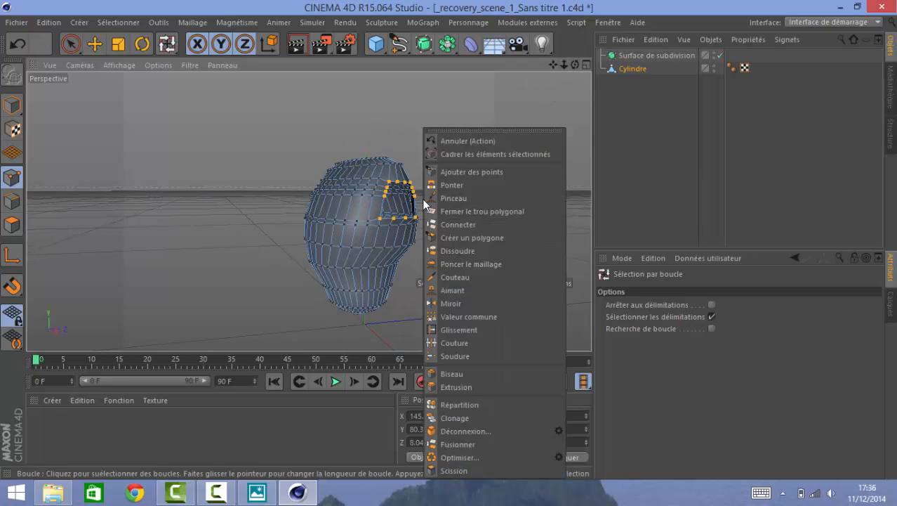
pyautogui.click(461, 390)
pyautogui.click(636, 445)
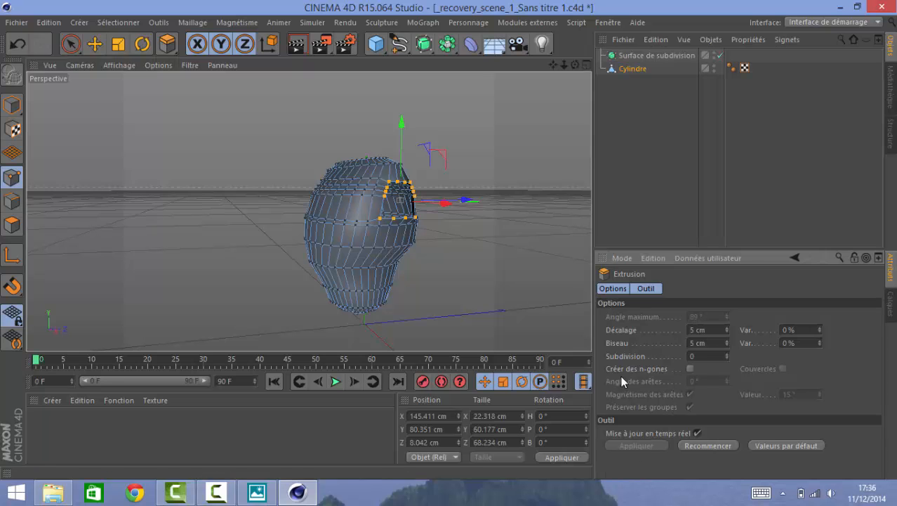
pyautogui.moveTo(576, 64); pyautogui.dragTo(558, 88)
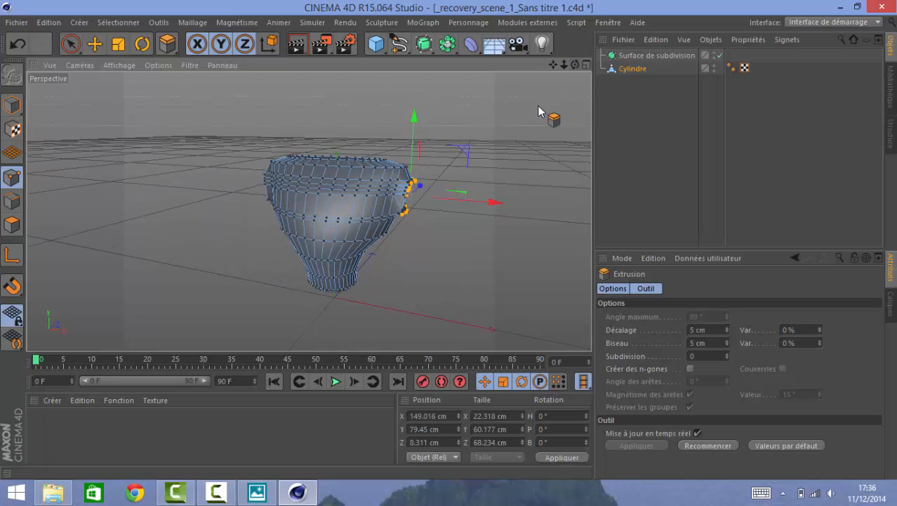
pyautogui.moveTo(487, 206); pyautogui.dragTo(582, 216)
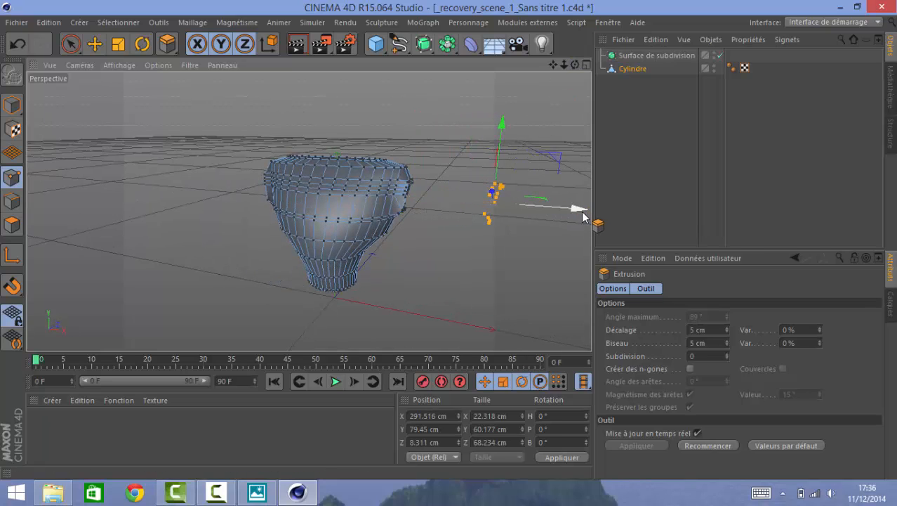
# Undo the move and extrusion of the boundary points.
pyautogui.hotkey('ctrl', 'z')
pyautogui.hotkey('ctrl', 'z')
pyautogui.hotkey('ctrl', 'z')
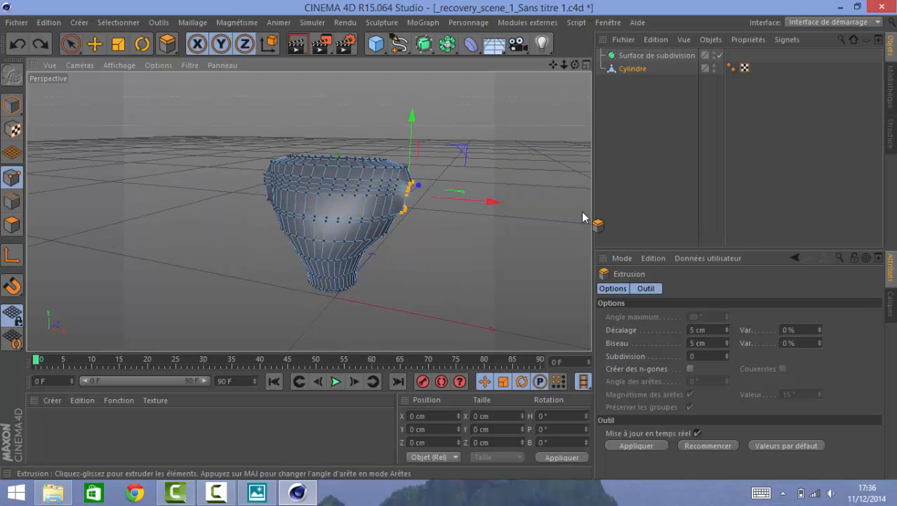
# Extrude the shoulder opening's boundary edges with a 5 cm offset and pull them outward along X to about 442 cm.
pyautogui.click(11, 201)
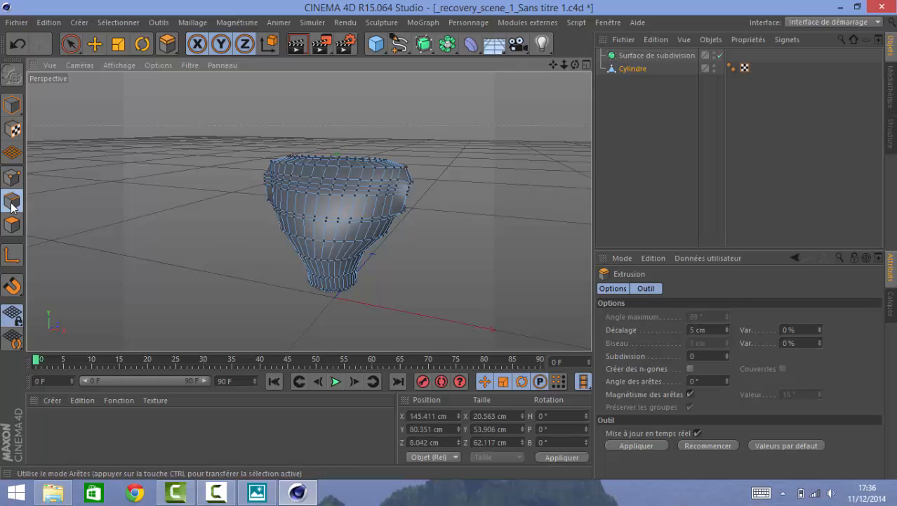
pyautogui.click(636, 445)
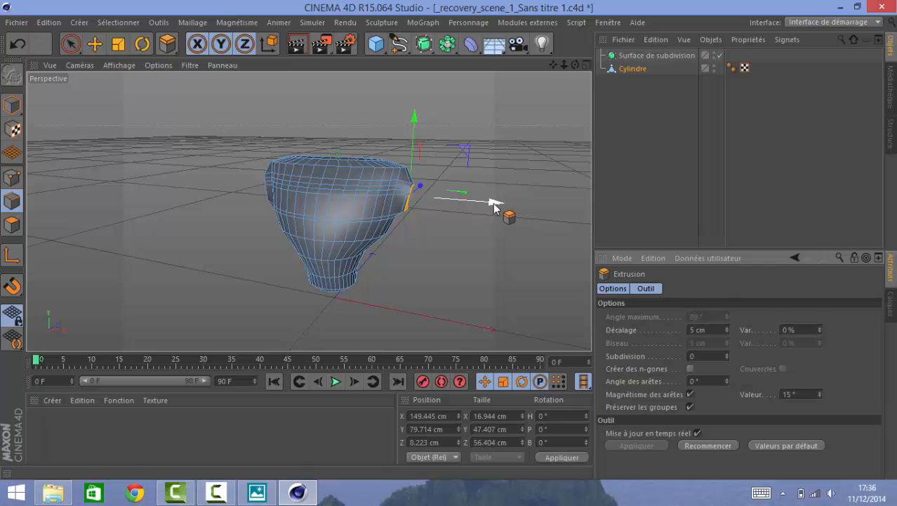
pyautogui.moveTo(496, 201); pyautogui.dragTo(355, 197)
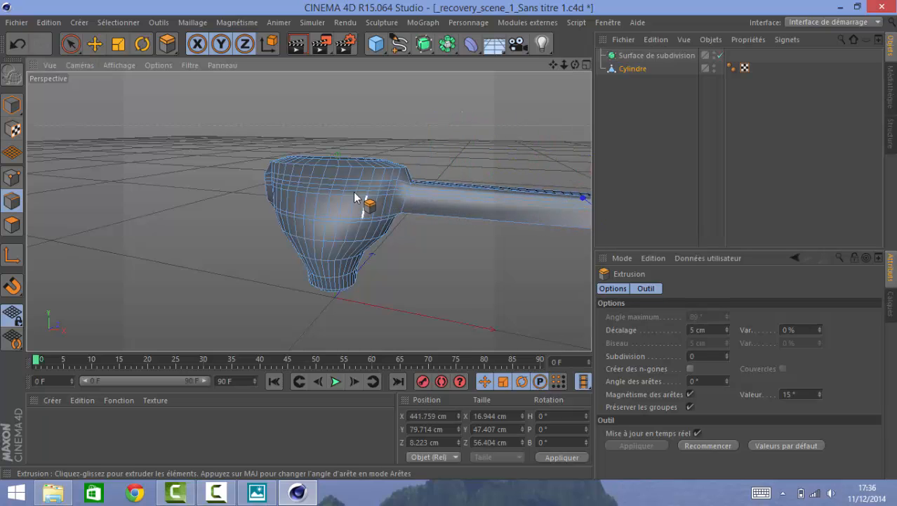
# Cut an edge loop around the extruded arm near the shoulder using the Knife in Boucle mode.
pyautogui.press('k')
pyautogui.press('l')
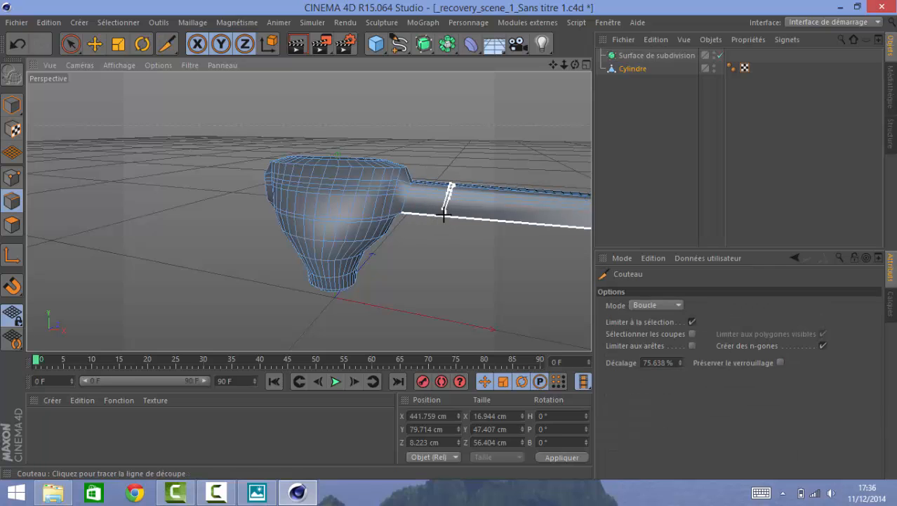
pyautogui.press('m')
pyautogui.press('l')
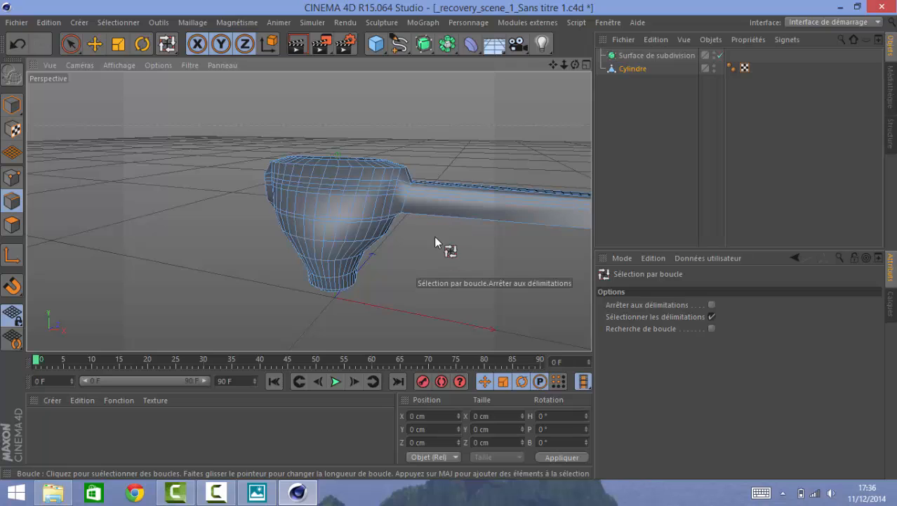
pyautogui.press('k')
pyautogui.press('l')
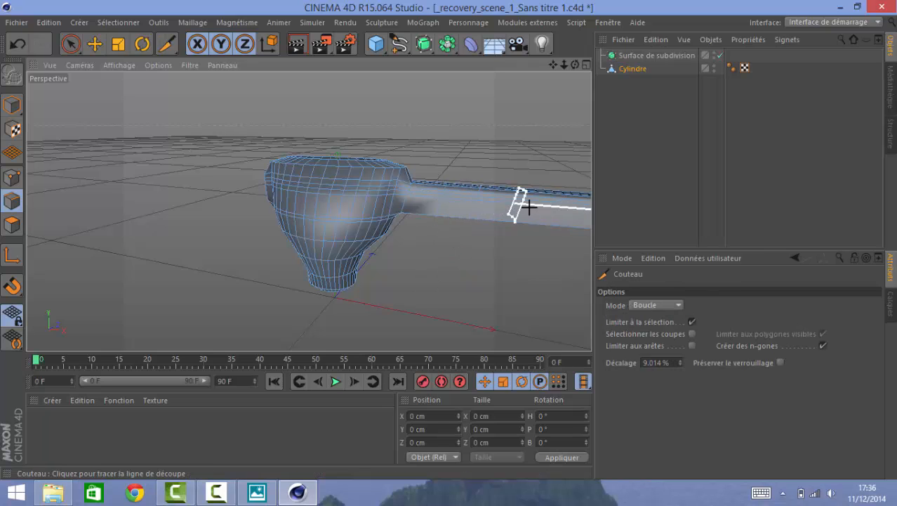
# Turn off boundary-only selection in Loop Selection and select the cut edge loop on the arm near the shoulder.
pyautogui.press('m')
pyautogui.press('l')
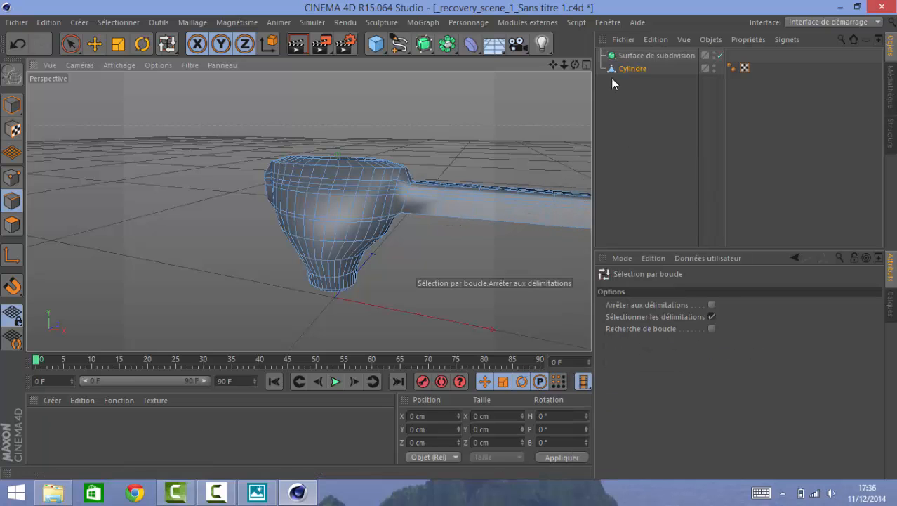
pyautogui.click(712, 317)
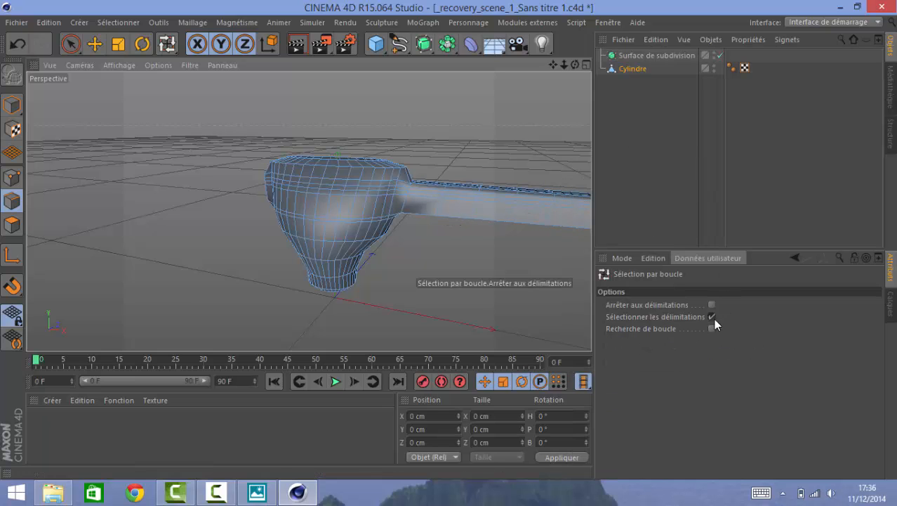
pyautogui.click(438, 208)
# Lock the Y axis for scaling and enlarge the selected edge loop on the arm near the shoulder.
pyautogui.press('e')
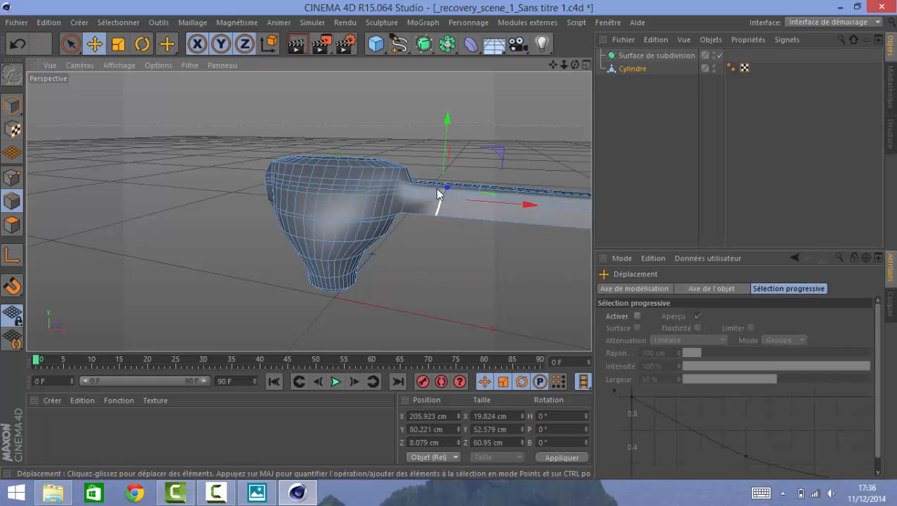
pyautogui.press('t')
pyautogui.press('y')
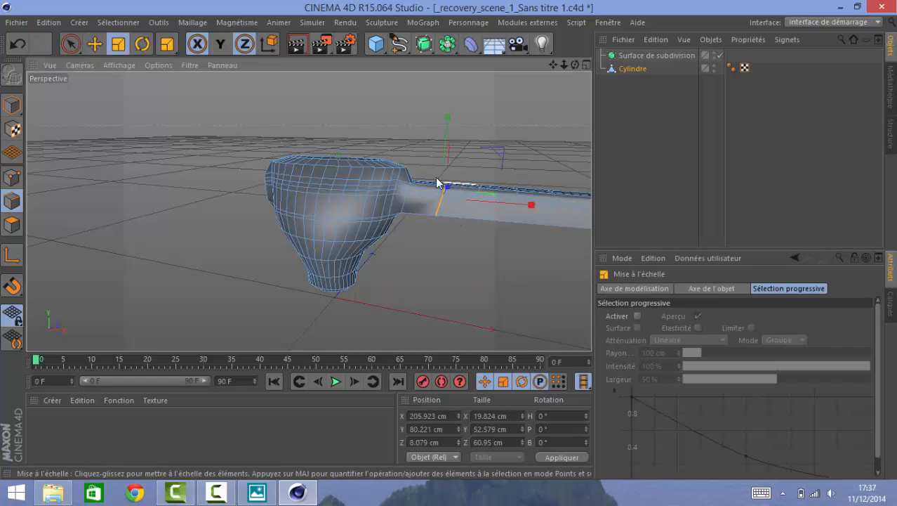
pyautogui.moveTo(465, 144); pyautogui.dragTo(527, 141)
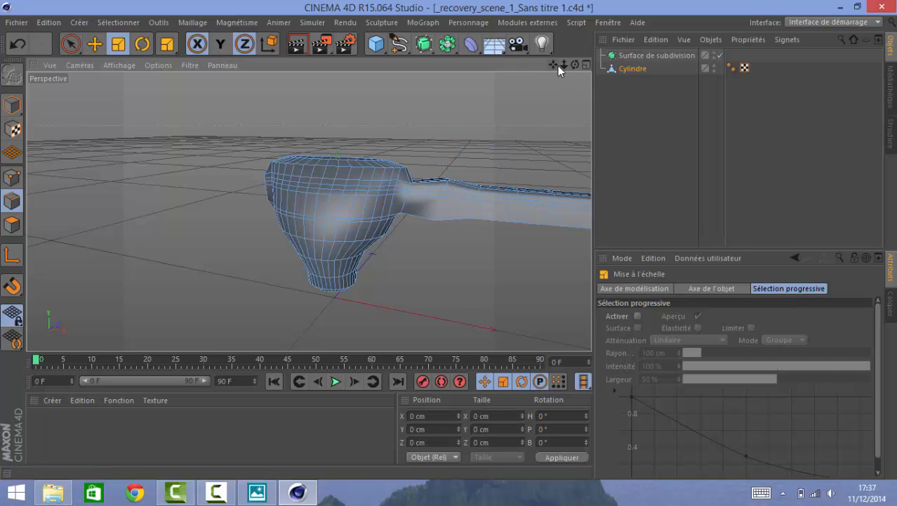
# Select the next edge loop farther along the arm, scale it up to thicken the arm there, and deselect the object.
pyautogui.moveTo(554, 65); pyautogui.dragTo(386, 263)
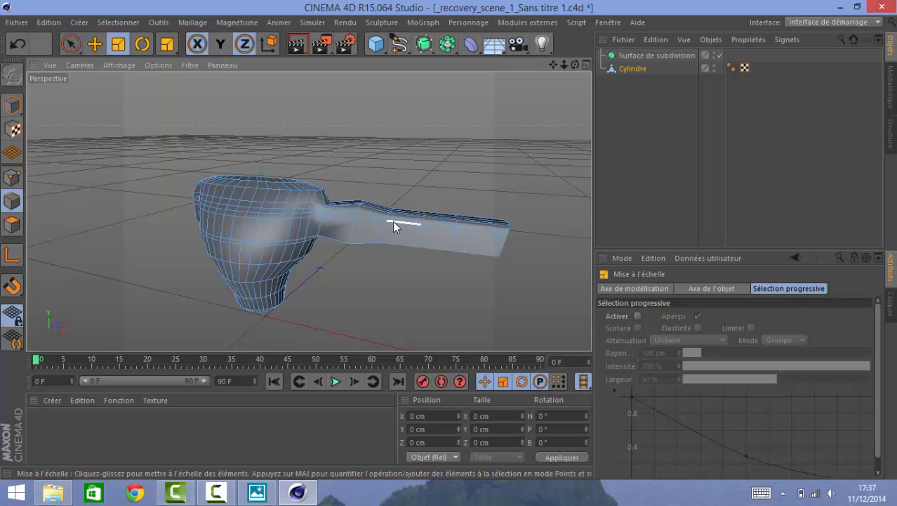
pyautogui.press('u')
pyautogui.press('l')
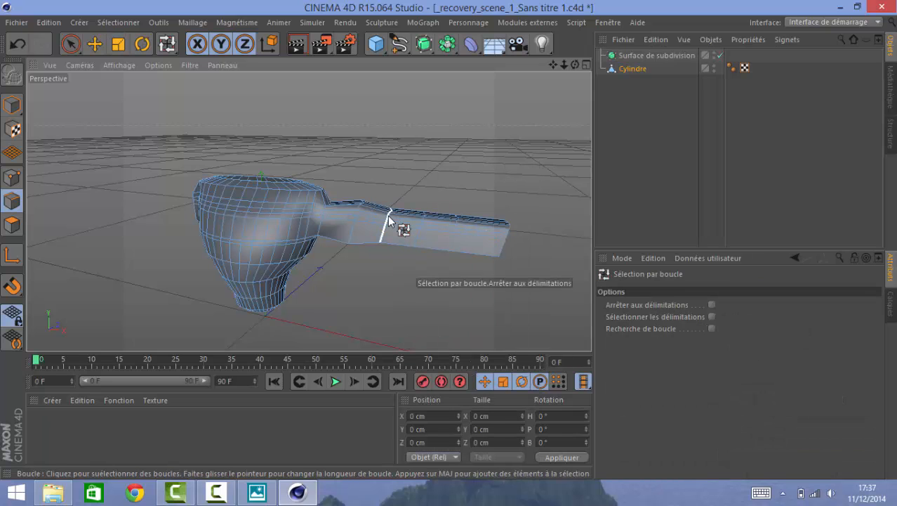
pyautogui.click(390, 222)
pyautogui.press('t')
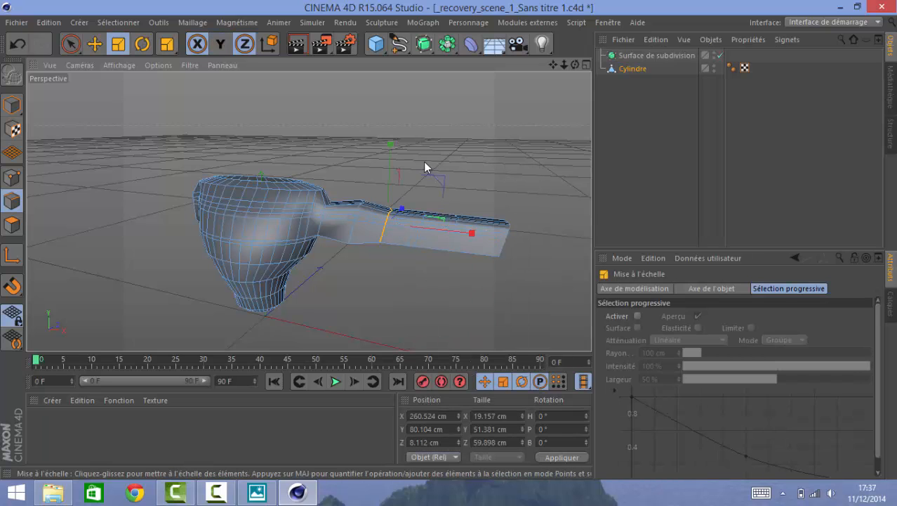
pyautogui.moveTo(433, 178); pyautogui.dragTo(488, 145)
pyautogui.click(607, 179)
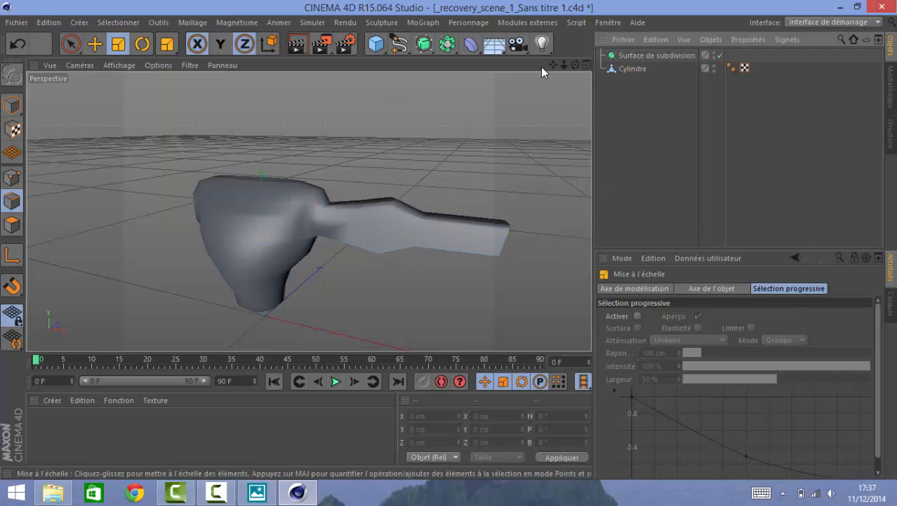
# Make the Cylindre object a child of Surface de subdivision to smooth the torso and arm.
pyautogui.moveTo(552, 65); pyautogui.dragTo(309, 211)
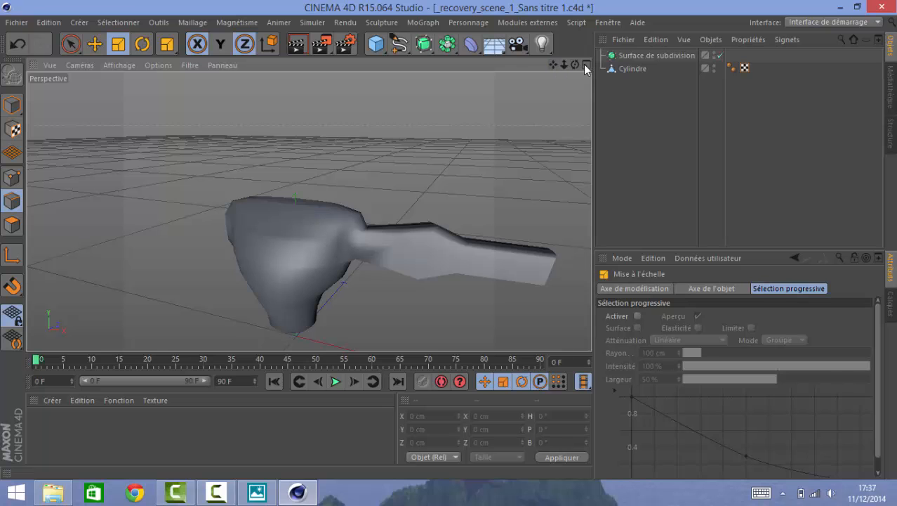
pyautogui.moveTo(580, 65); pyautogui.dragTo(308, 211)
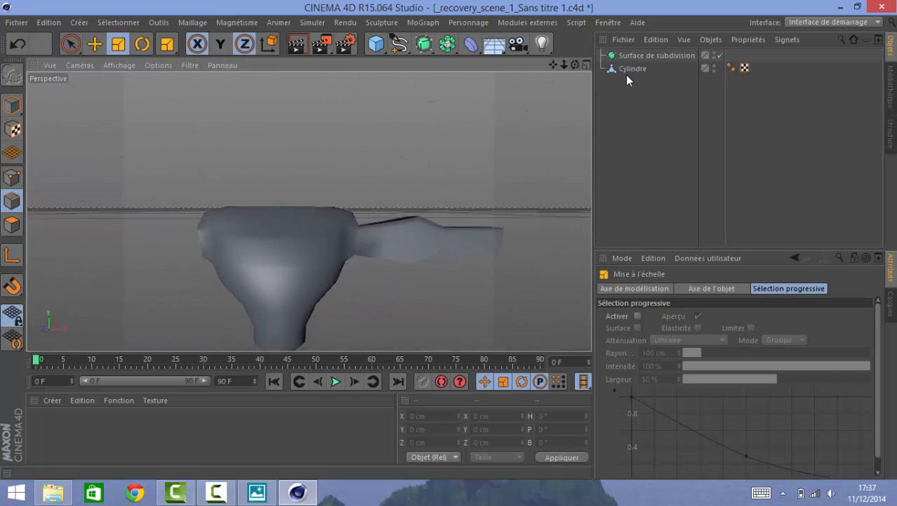
pyautogui.click(633, 69)
pyautogui.moveTo(633, 69); pyautogui.dragTo(637, 53)
pyautogui.click(648, 138)
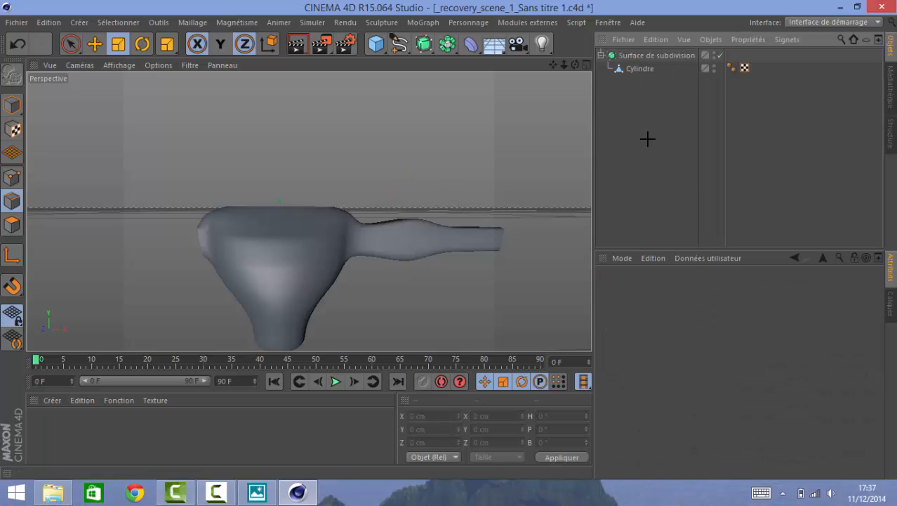
pyautogui.moveTo(564, 64); pyautogui.dragTo(309, 211)
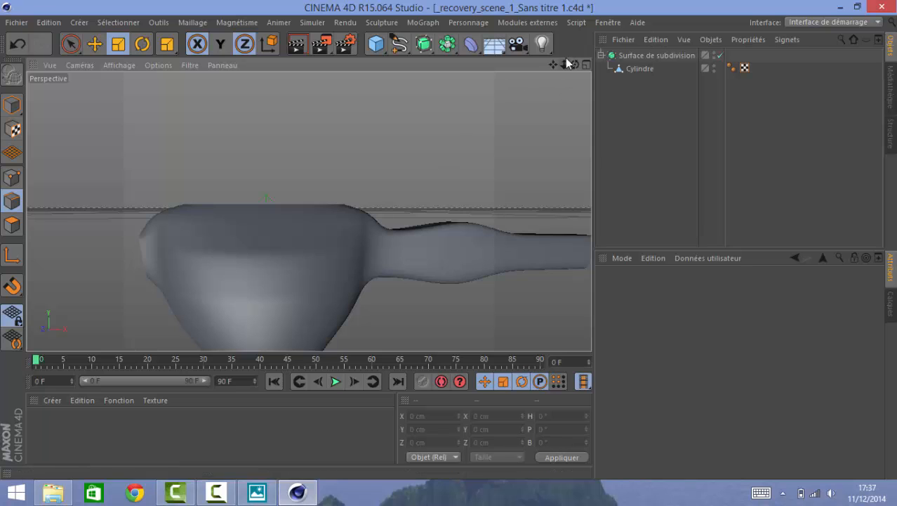
pyautogui.moveTo(565, 64); pyautogui.dragTo(309, 210)
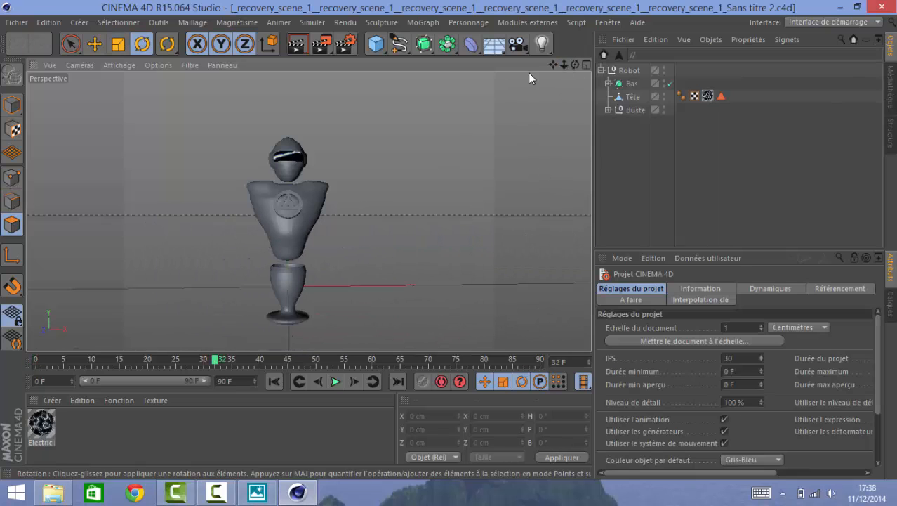
# Locate the emblem on the finished robot's chest and select the Buste group that contains it.
pyautogui.moveTo(564, 65); pyautogui.dragTo(309, 212)
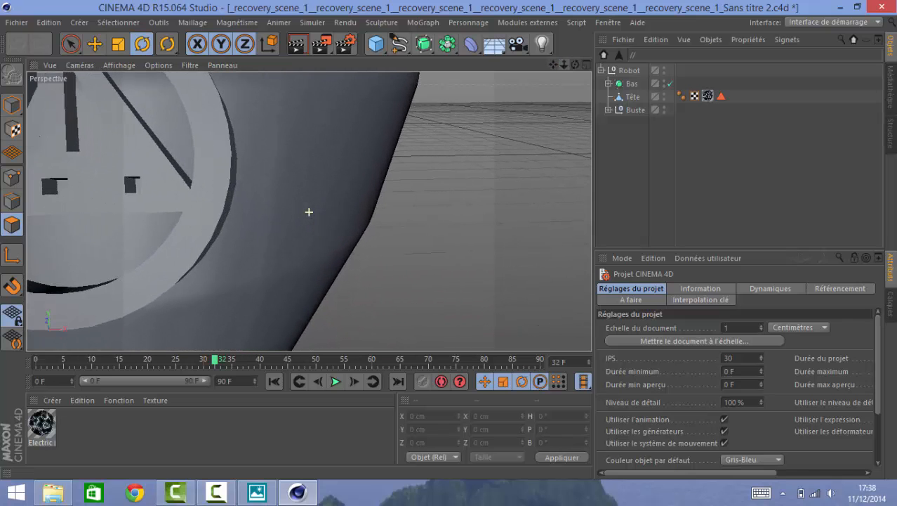
pyautogui.moveTo(553, 65); pyautogui.dragTo(229, 226)
pyautogui.click(309, 199)
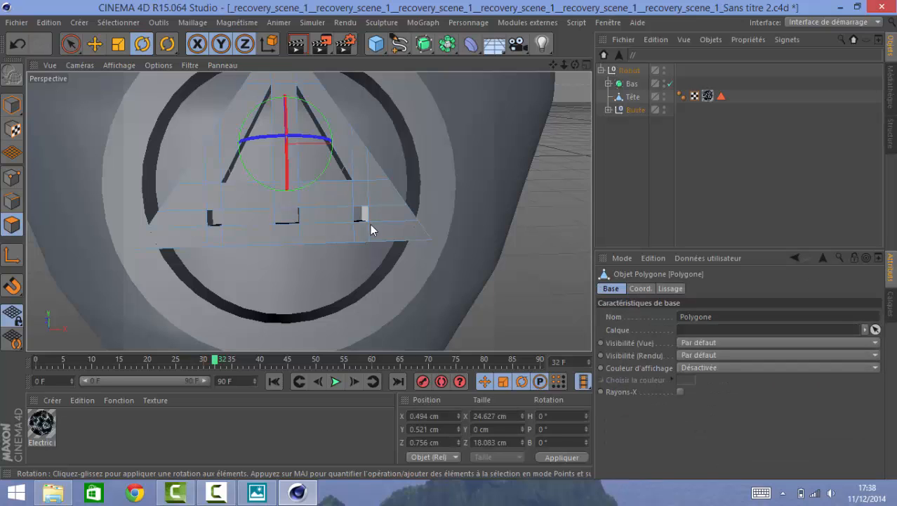
pyautogui.click(620, 118)
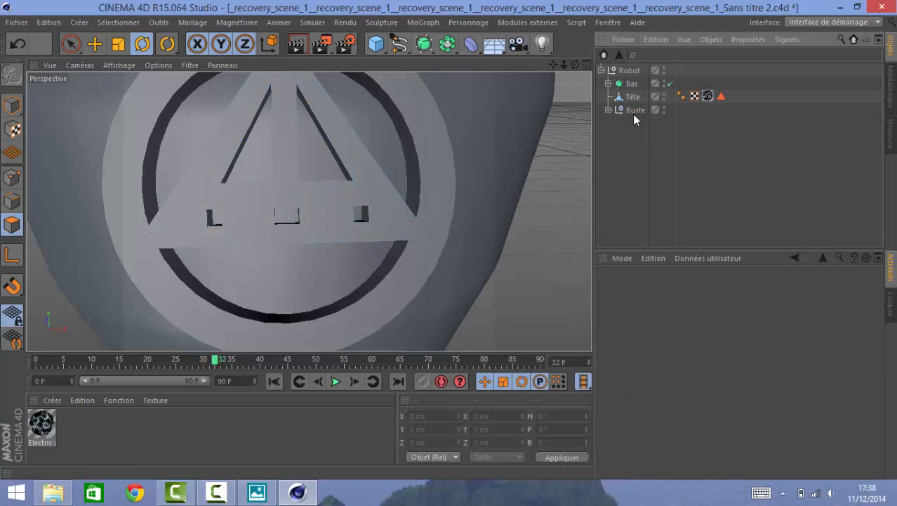
pyautogui.click(634, 111)
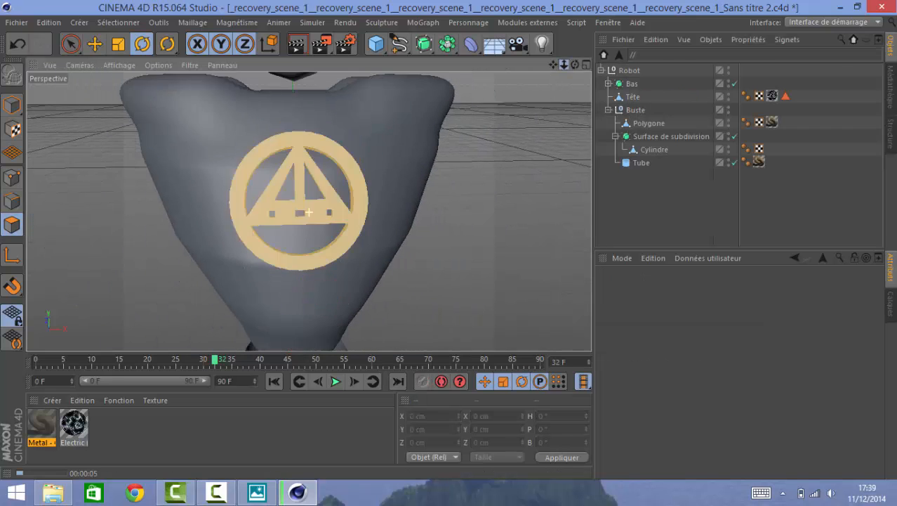
# Examine the whole robot and its gold chest emblem from several angles.
pyautogui.moveTo(564, 65); pyautogui.dragTo(574, 93)
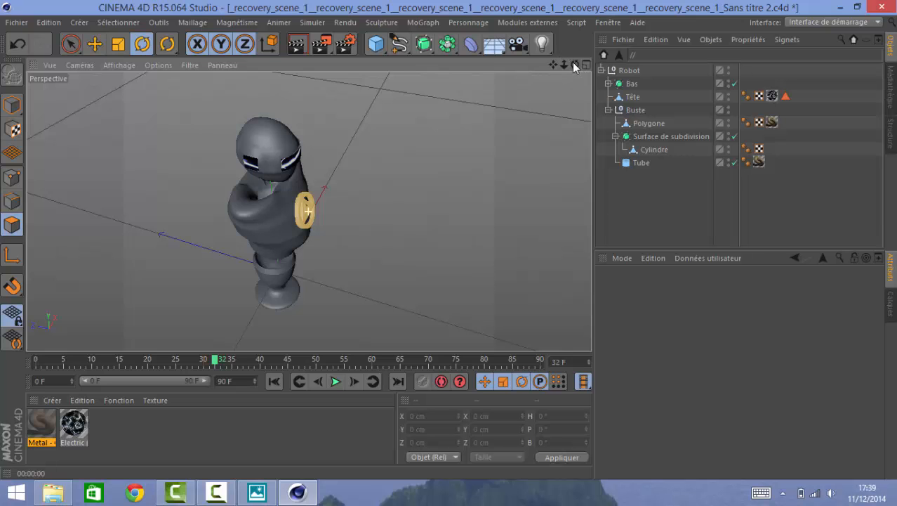
pyautogui.moveTo(572, 62)
pyautogui.mouseDown()
pyautogui.moveTo(533, 67)
pyautogui.moveTo(574, 65)
pyautogui.moveTo(555, 62)
pyautogui.mouseUp()
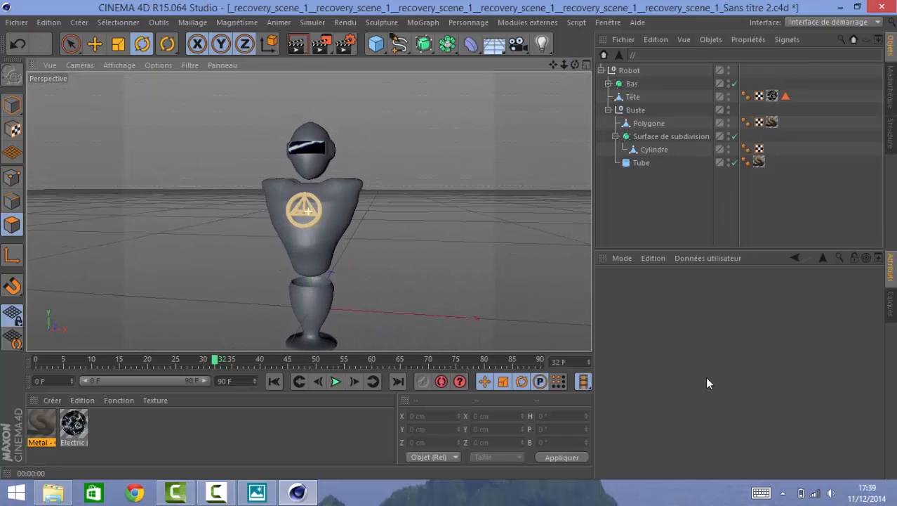